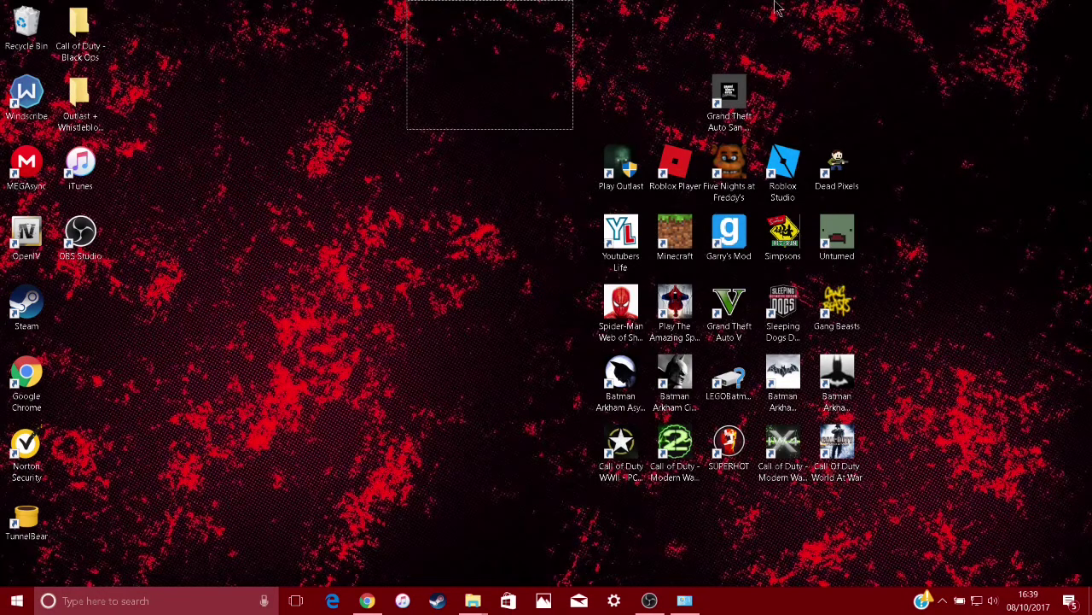
{"action": "left_click_drag", "start_coordinate": [920, 6], "coordinate": [1091, 588]}
{"action": "left_click_drag", "start_coordinate": [140, 2], "coordinate": [379, 299]}
{"action": "left_click_drag", "start_coordinate": [134, 2], "coordinate": [378, 266]}
{"action": "left_click_drag", "start_coordinate": [188, 377], "coordinate": [502, 192]}
{"action": "left_click_drag", "start_coordinate": [129, 1], "coordinate": [398, 571]}
{"action": "left_click_drag", "start_coordinate": [127, 1], "coordinate": [373, 474]}
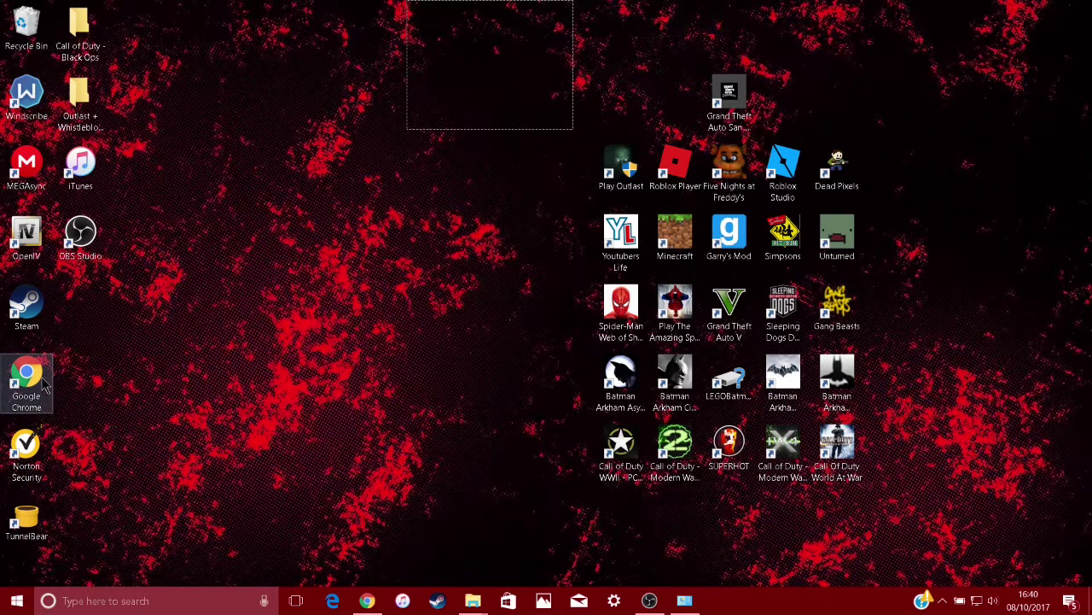
{"action": "left_click_drag", "start_coordinate": [147, 4], "coordinate": [359, 145]}
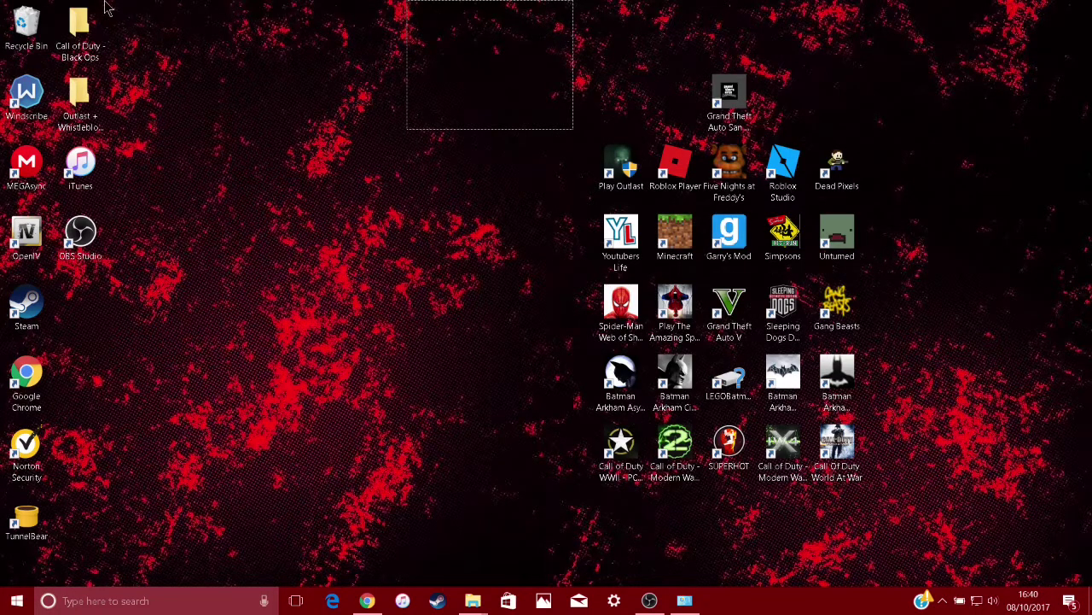
{"action": "left_click_drag", "start_coordinate": [447, 166], "coordinate": [98, 4]}
{"action": "left_click_drag", "start_coordinate": [559, 2], "coordinate": [936, 551]}
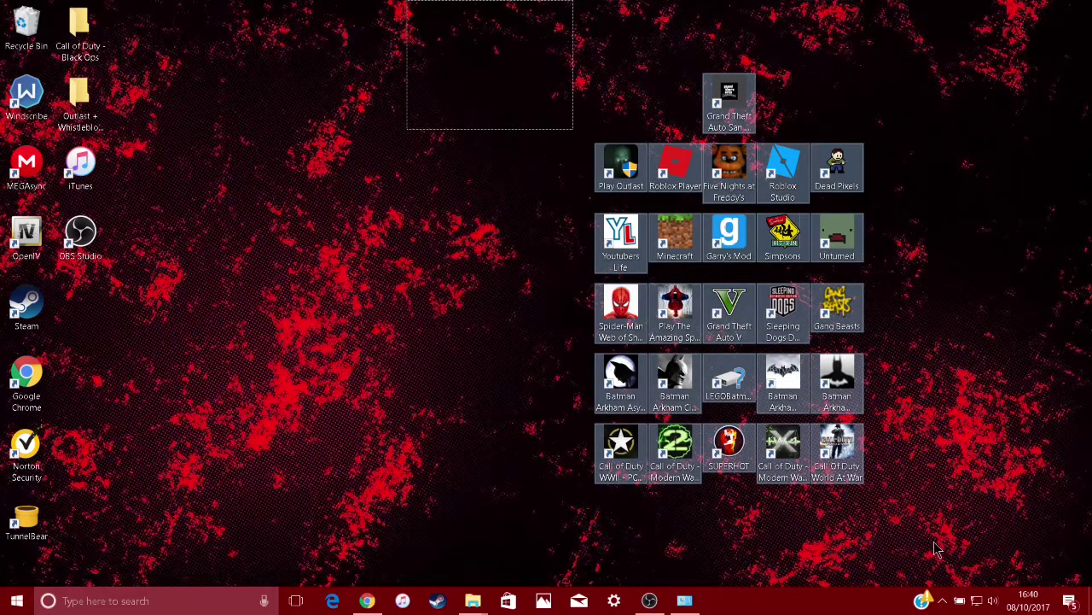
{"action": "left_click", "coordinate": [936, 551]}
{"action": "left_click_drag", "start_coordinate": [381, 2], "coordinate": [1091, 564]}
{"action": "left_click", "coordinate": [1090, 375]}
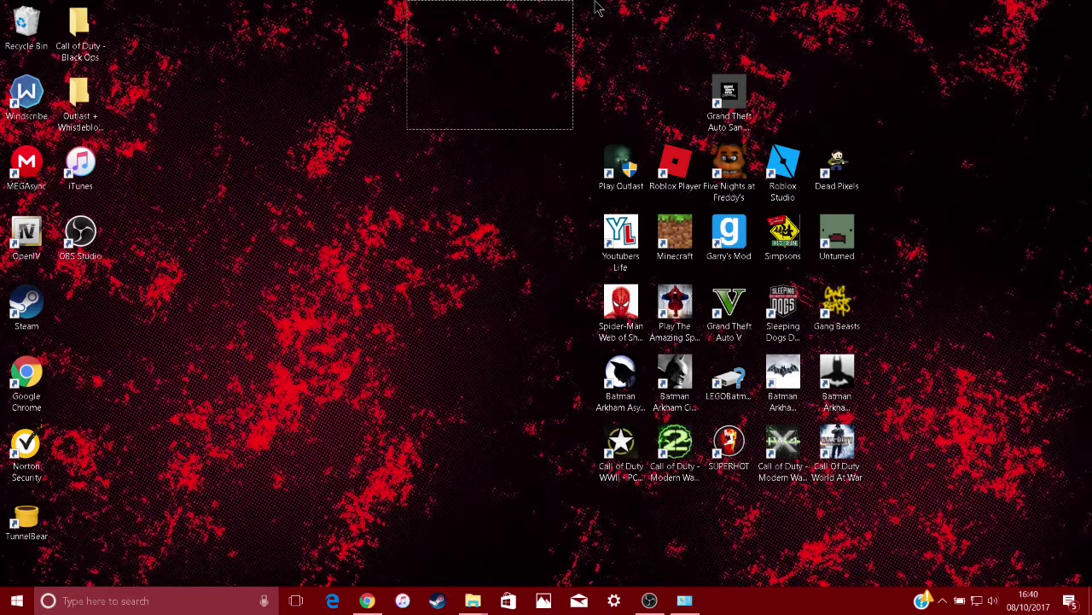
{"action": "left_click_drag", "start_coordinate": [585, 9], "coordinate": [934, 507]}
{"action": "left_click", "coordinate": [934, 507]}
{"action": "left_click_drag", "start_coordinate": [589, 5], "coordinate": [877, 600]}
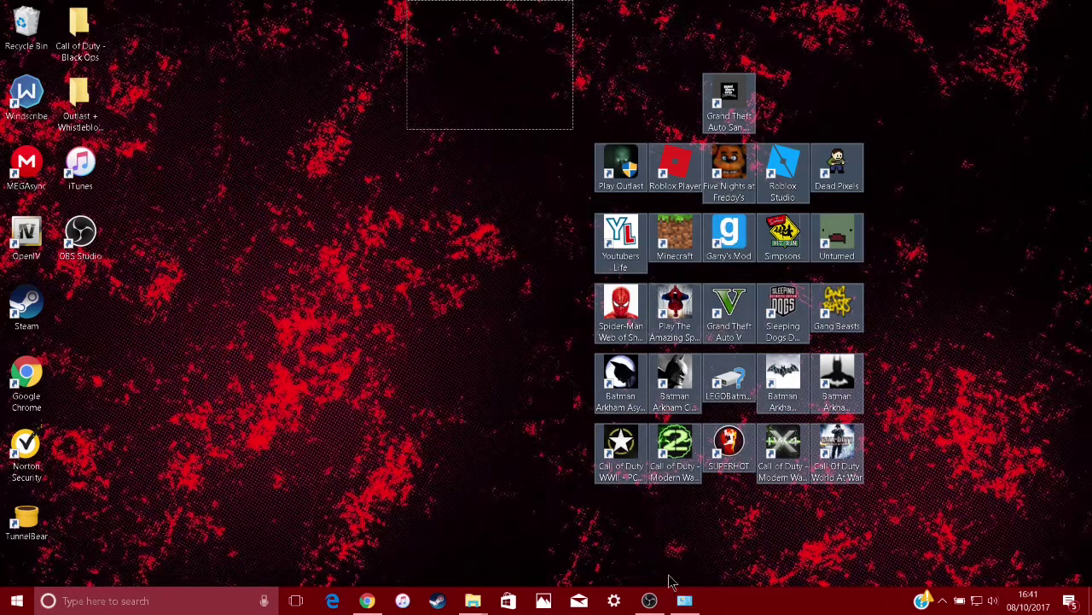
{"action": "left_click", "coordinate": [510, 277]}
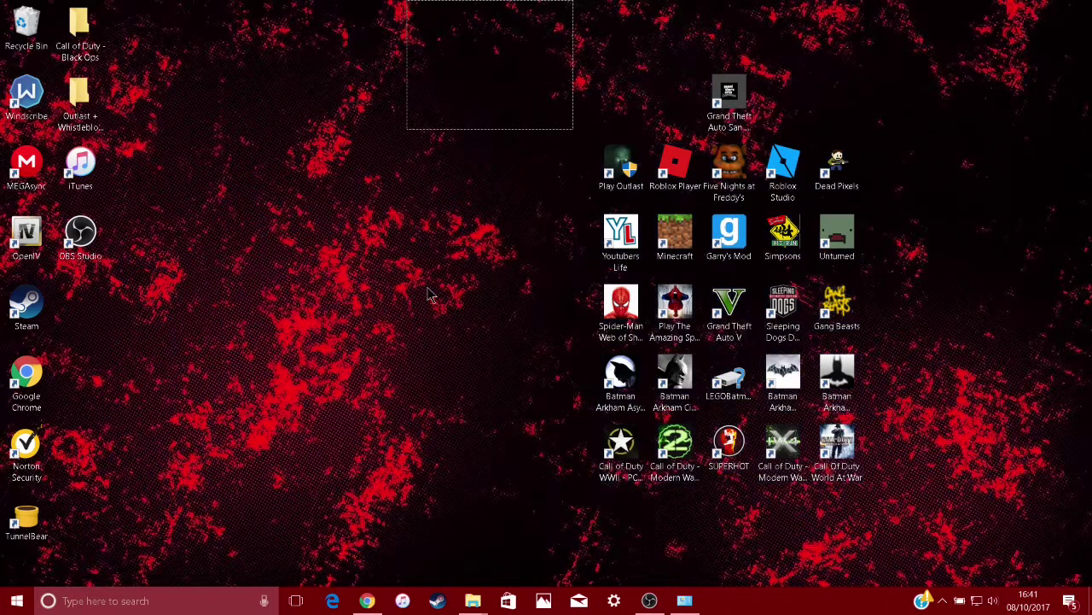
{"action": "left_click", "coordinate": [720, 323]}
{"action": "left_click_drag", "start_coordinate": [1091, 1], "coordinate": [969, 9]}
{"action": "left_click_drag", "start_coordinate": [104, 2], "coordinate": [389, 301]}
{"action": "left_click_drag", "start_coordinate": [572, 2], "coordinate": [1075, 93]}
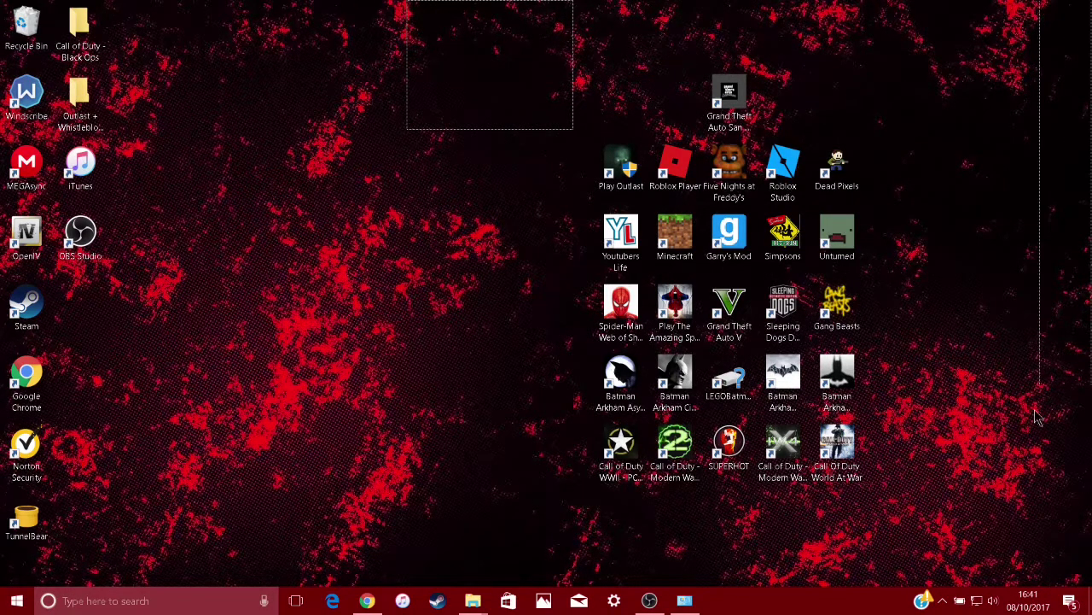
{"action": "left_click_drag", "start_coordinate": [983, 1], "coordinate": [320, 38]}
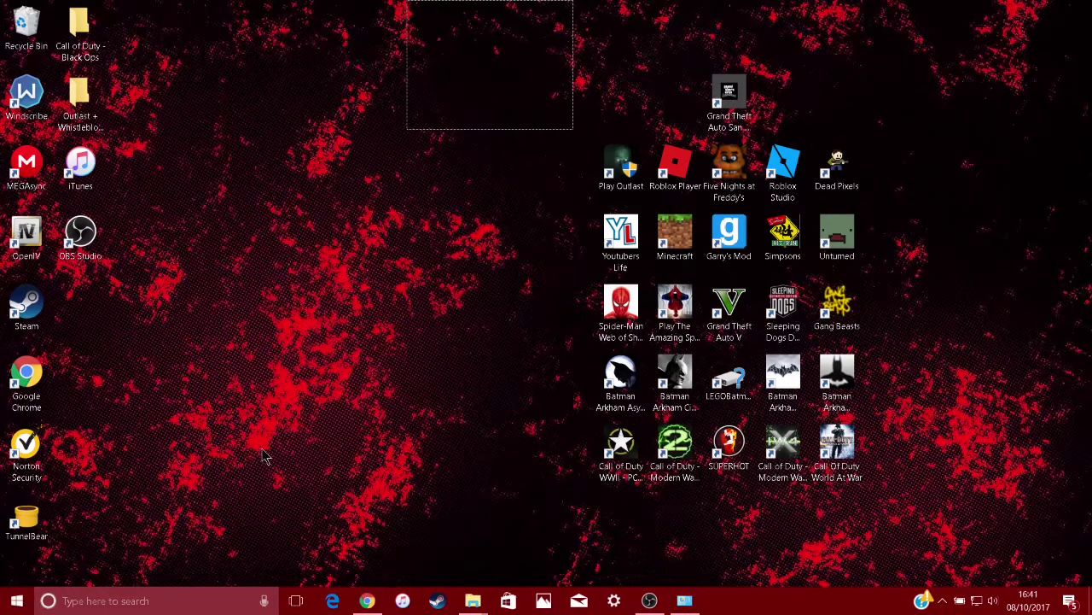
{"action": "mouse_move", "coordinate": [263, 143]}
{"action": "left_mouse_down"}
{"action": "mouse_move", "coordinate": [346, 17]}
{"action": "mouse_move", "coordinate": [461, 10]}
{"action": "mouse_move", "coordinate": [401, 2]}
{"action": "mouse_move", "coordinate": [412, 7]}
{"action": "mouse_move", "coordinate": [309, 186]}
{"action": "mouse_move", "coordinate": [275, 496]}
{"action": "mouse_move", "coordinate": [227, 578]}
{"action": "mouse_move", "coordinate": [176, 595]}
{"action": "mouse_move", "coordinate": [178, 529]}
{"action": "left_mouse_up"}
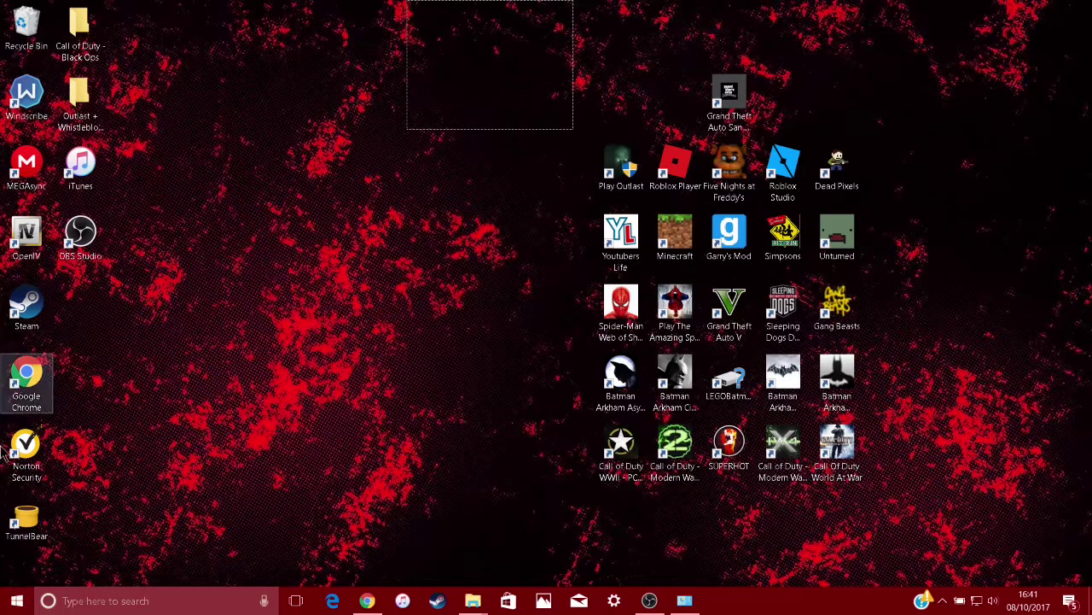
Open the user's temporary files folder by running %temp% from the Run dialog.
{"action": "left_click", "coordinate": [18, 600]}
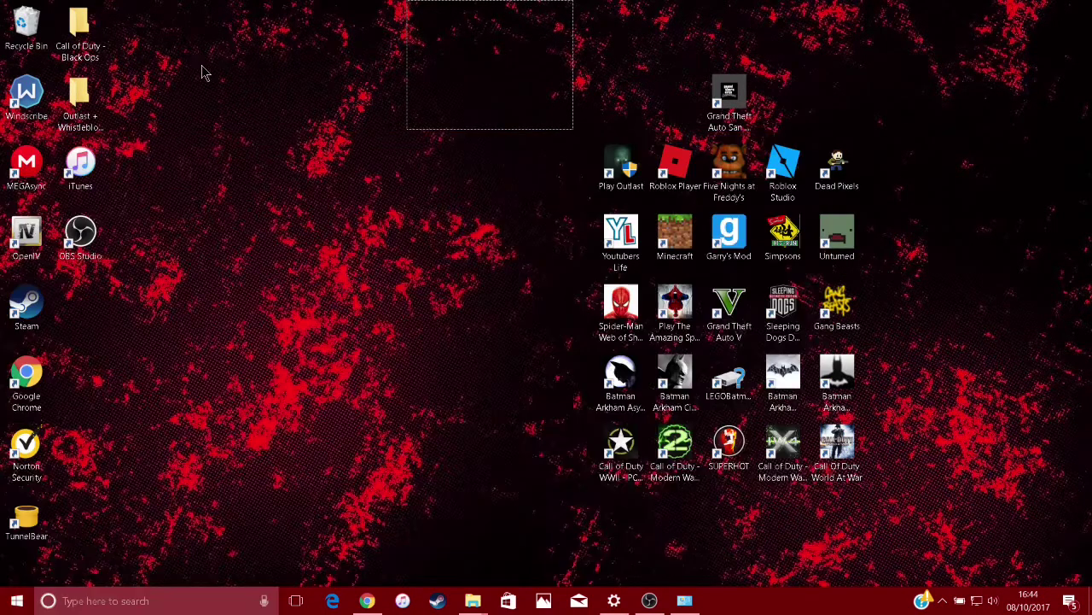
{"action": "right_click", "coordinate": [17, 600]}
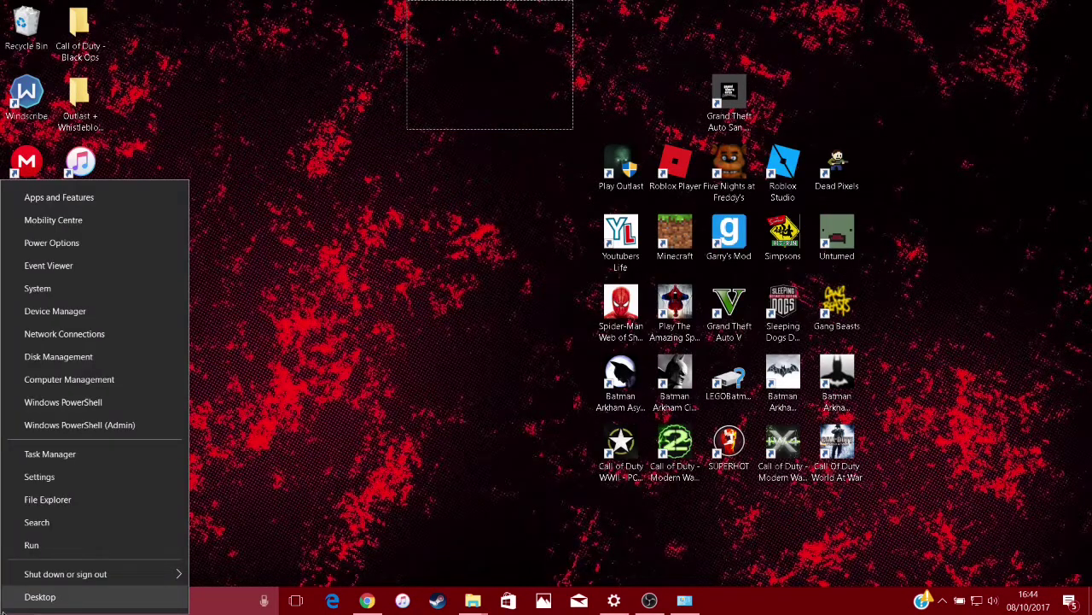
{"action": "left_click", "coordinate": [34, 544]}
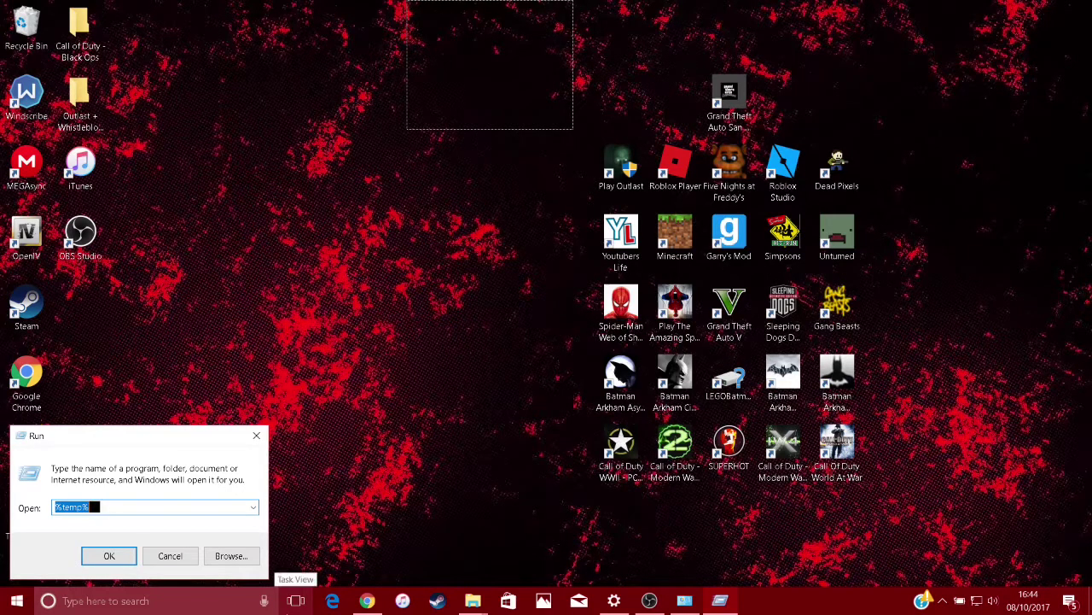
{"action": "key", "text": "BackSpace"}
{"action": "type", "text": "%"}
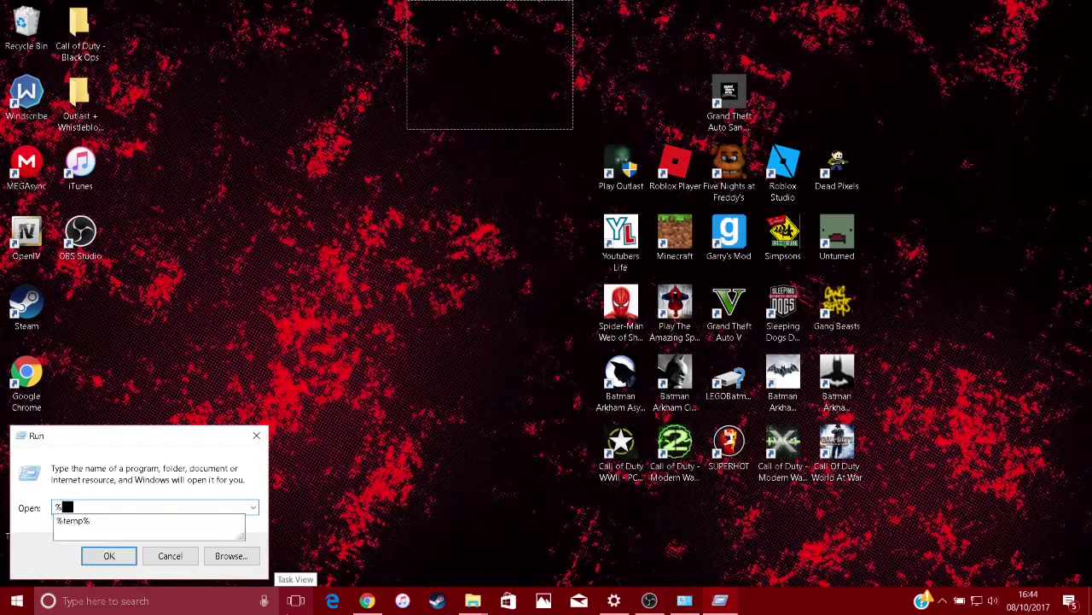
{"action": "type", "text": "temp%"}
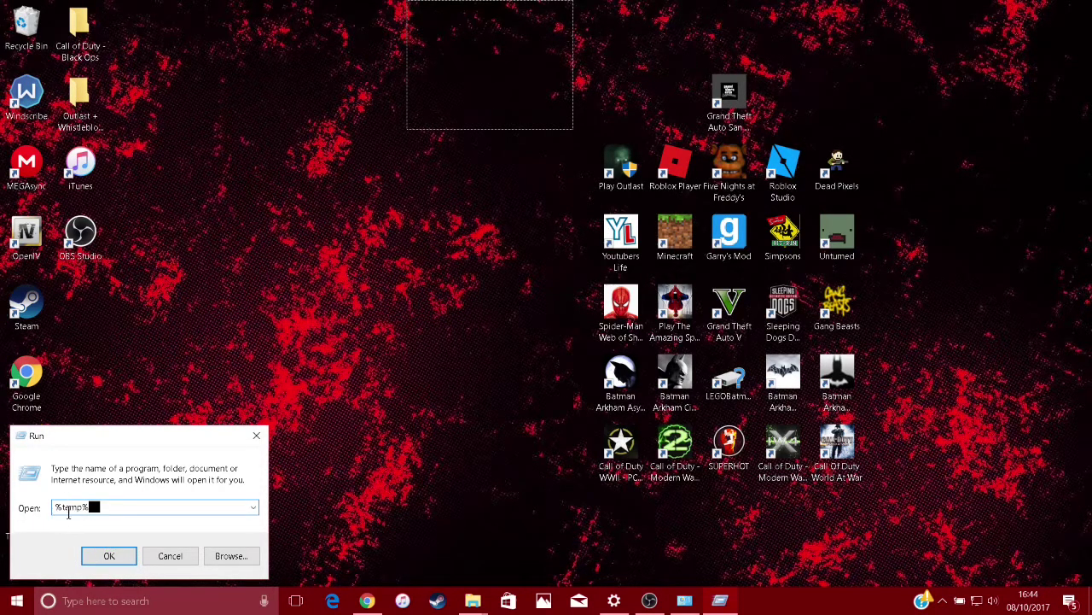
{"action": "left_click", "coordinate": [108, 556]}
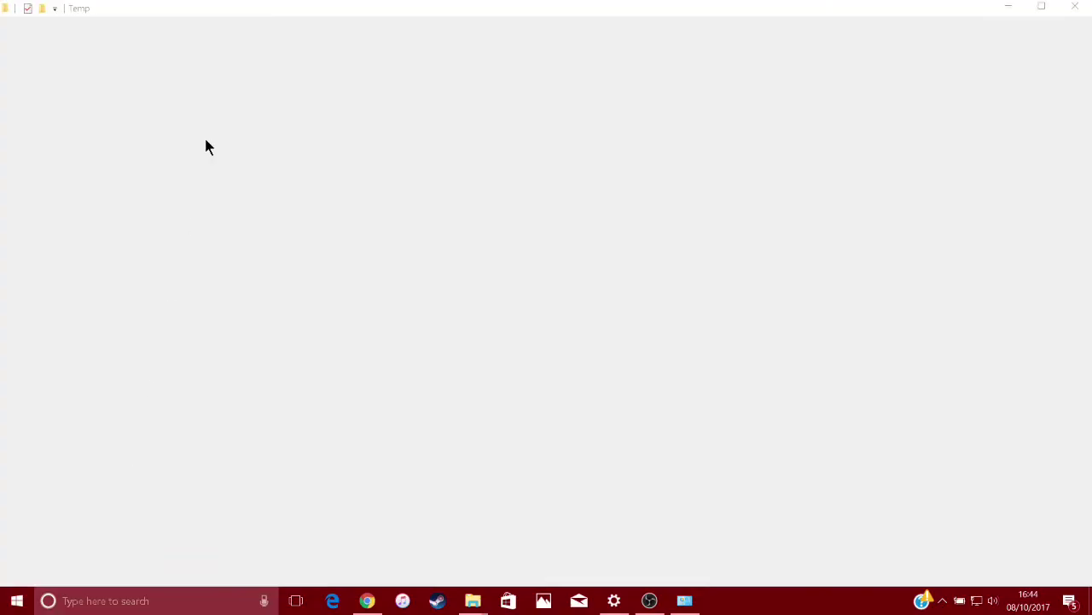
{"action": "left_click", "coordinate": [830, 148]}
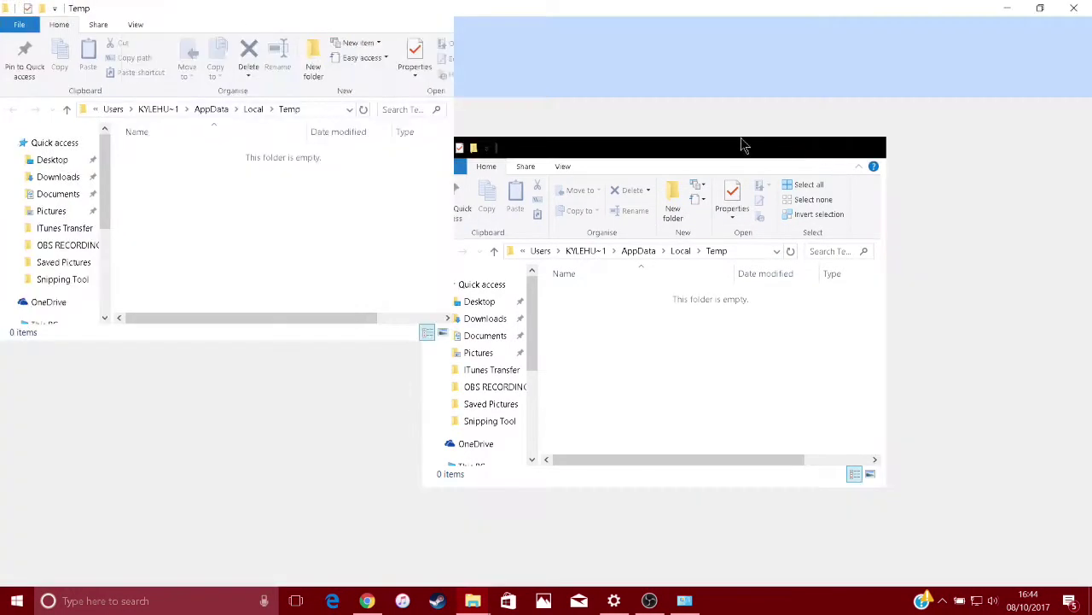
{"action": "left_click_drag", "start_coordinate": [205, 168], "coordinate": [628, 298]}
{"action": "left_click_drag", "start_coordinate": [137, 158], "coordinate": [1091, 570]}
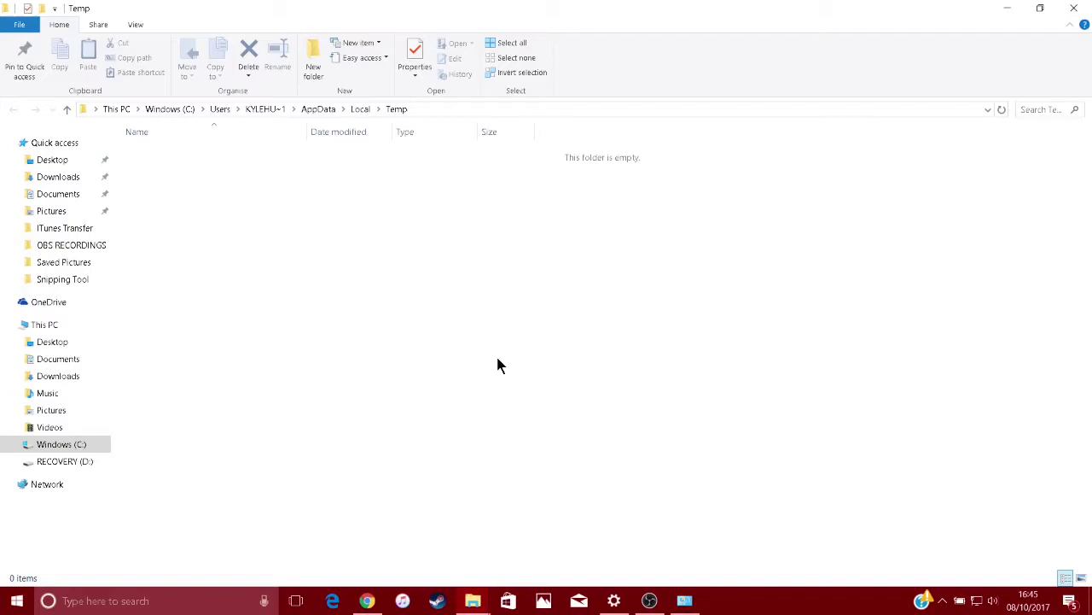
{"action": "left_click_drag", "start_coordinate": [410, 192], "coordinate": [476, 543]}
{"action": "left_click_drag", "start_coordinate": [480, 190], "coordinate": [679, 542]}
{"action": "left_click_drag", "start_coordinate": [483, 560], "coordinate": [301, 162]}
{"action": "left_click_drag", "start_coordinate": [339, 159], "coordinate": [930, 503]}
{"action": "left_click_drag", "start_coordinate": [436, 314], "coordinate": [780, 92]}
{"action": "left_click_drag", "start_coordinate": [186, 263], "coordinate": [507, 435]}
{"action": "left_click_drag", "start_coordinate": [142, 170], "coordinate": [1090, 523]}
{"action": "left_click_drag", "start_coordinate": [129, 192], "coordinate": [1091, 568]}
{"action": "left_click_drag", "start_coordinate": [148, 182], "coordinate": [1057, 478]}
{"action": "left_click_drag", "start_coordinate": [116, 180], "coordinate": [1091, 570]}
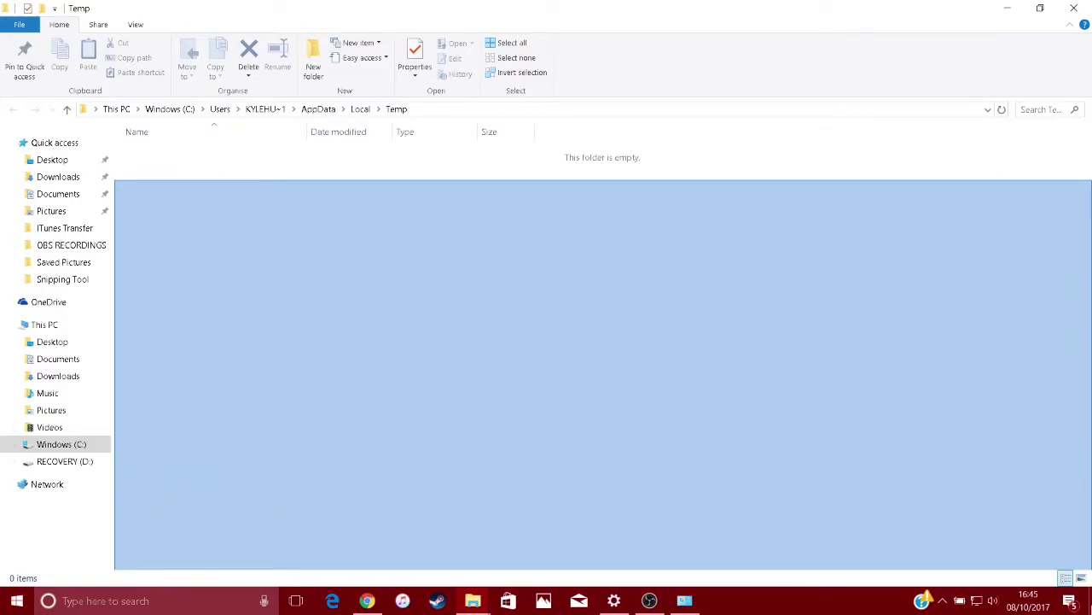
{"action": "left_click_drag", "start_coordinate": [1091, 569], "coordinate": [216, 245]}
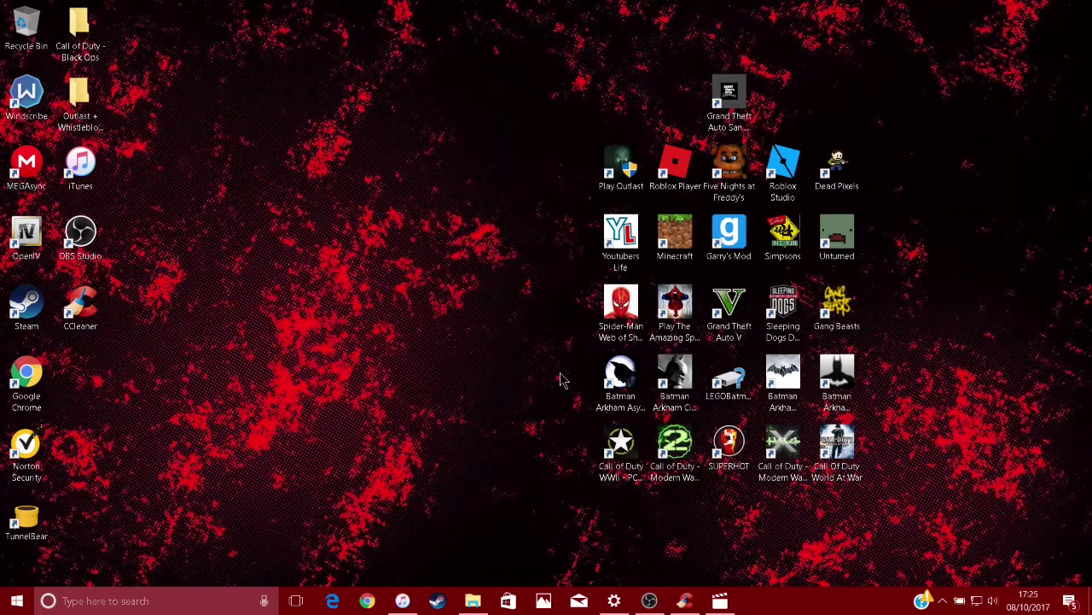
Open the Gaming category in Windows Settings and go to its Game Mode page.
{"action": "mouse_move", "coordinate": [612, 602]}
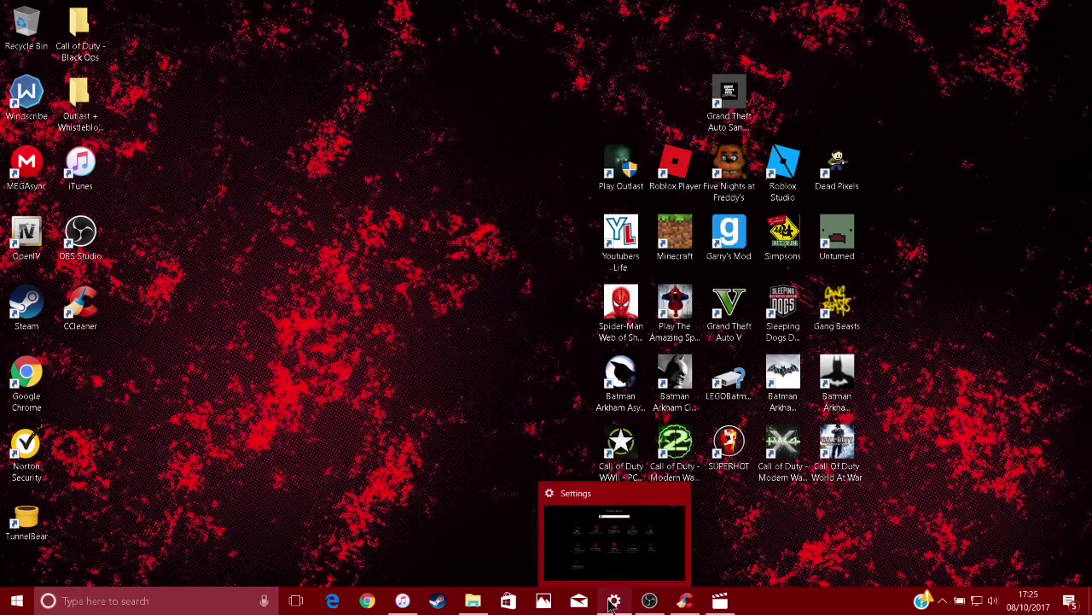
{"action": "left_click", "coordinate": [16, 600]}
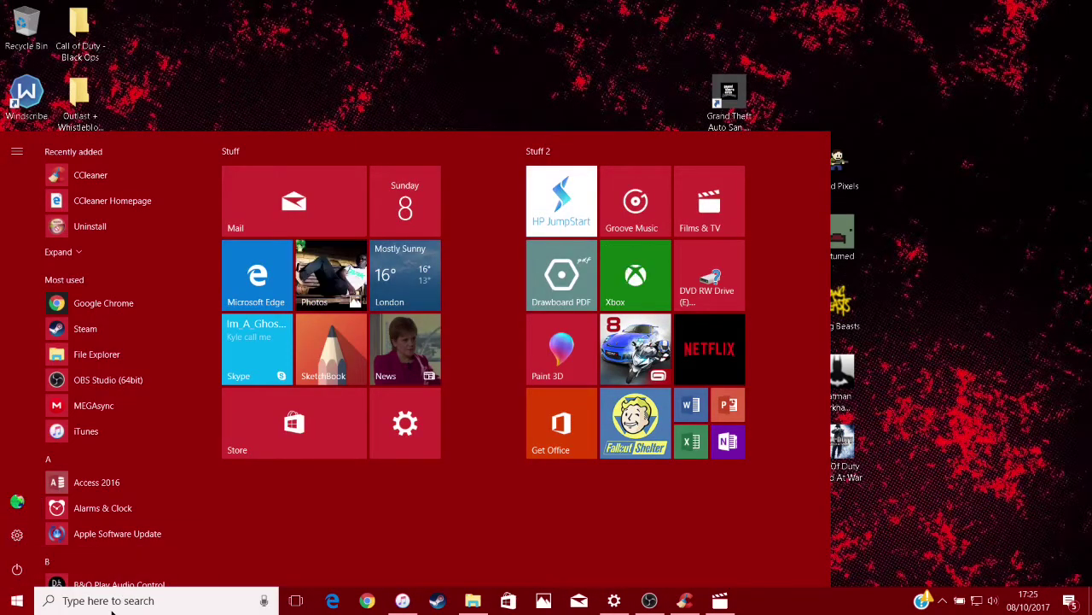
{"action": "left_click", "coordinate": [611, 601]}
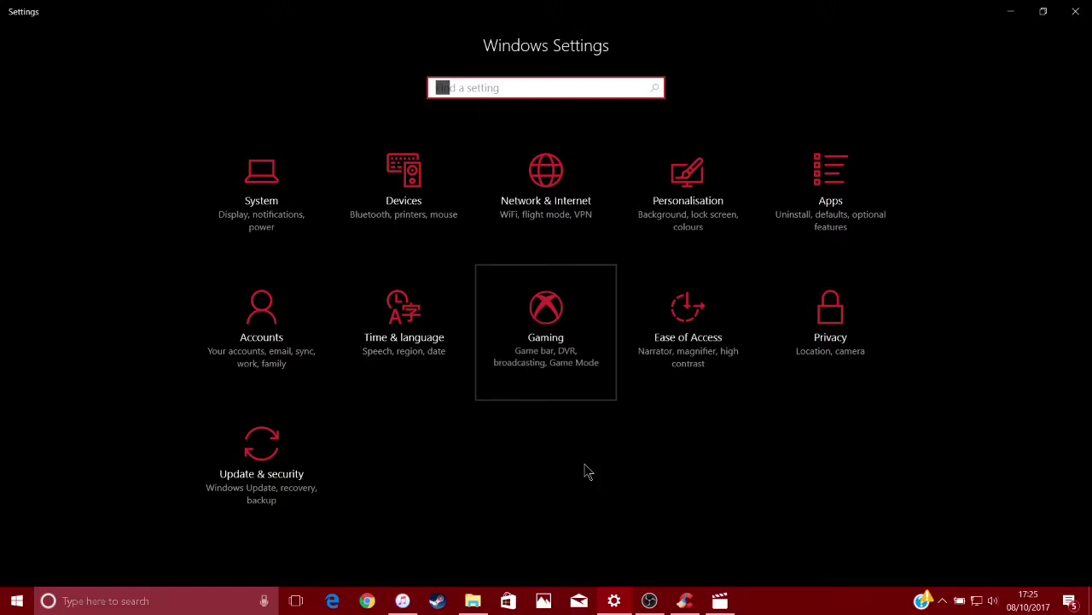
{"action": "left_click", "coordinate": [500, 349]}
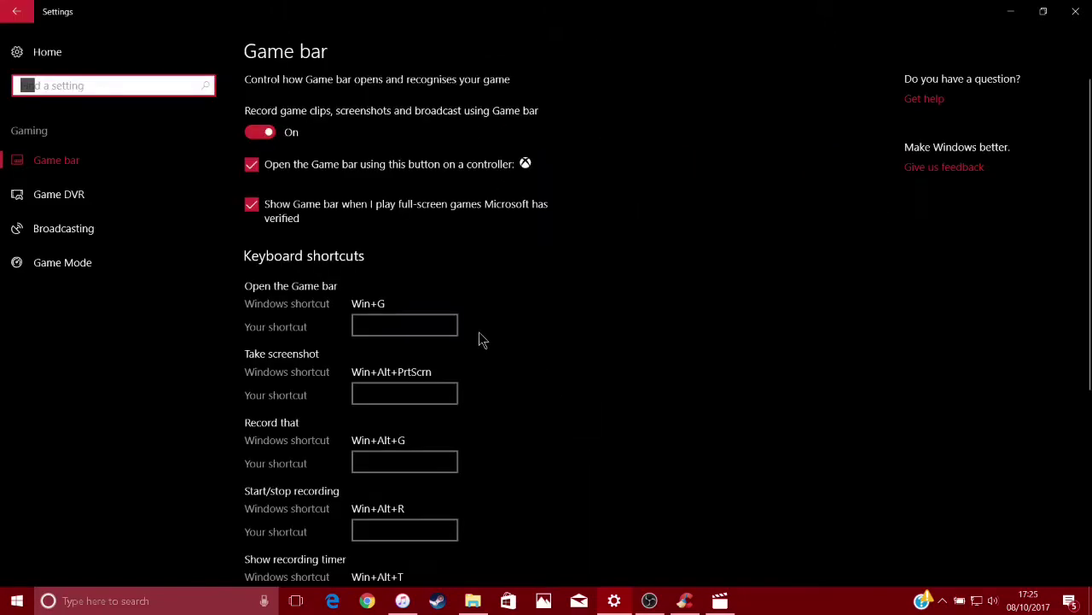
{"action": "left_click", "coordinate": [45, 208]}
{"action": "left_click", "coordinate": [65, 231]}
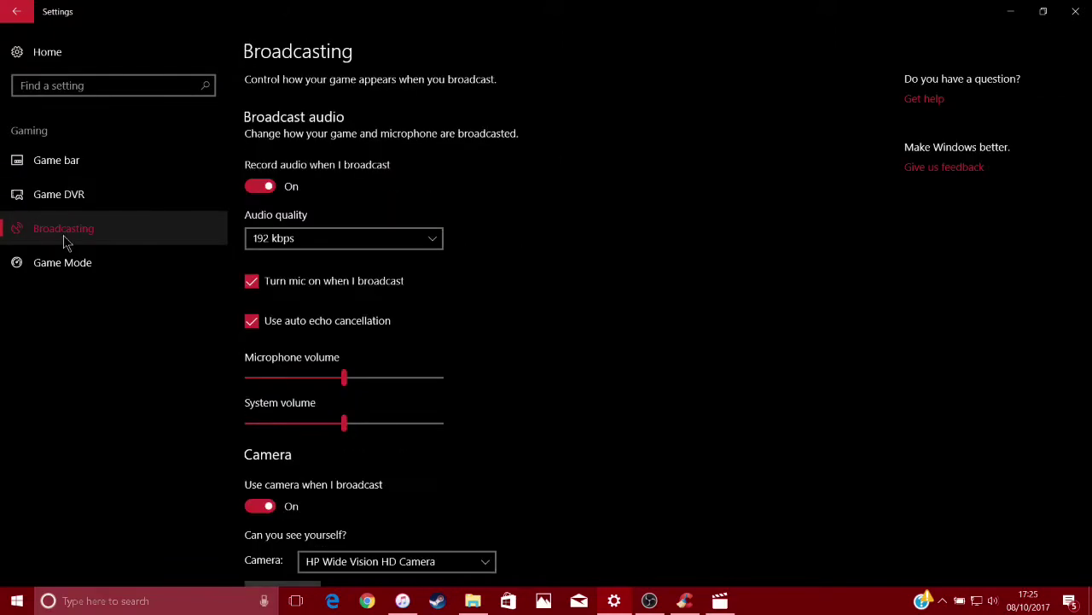
{"action": "left_click", "coordinate": [85, 268]}
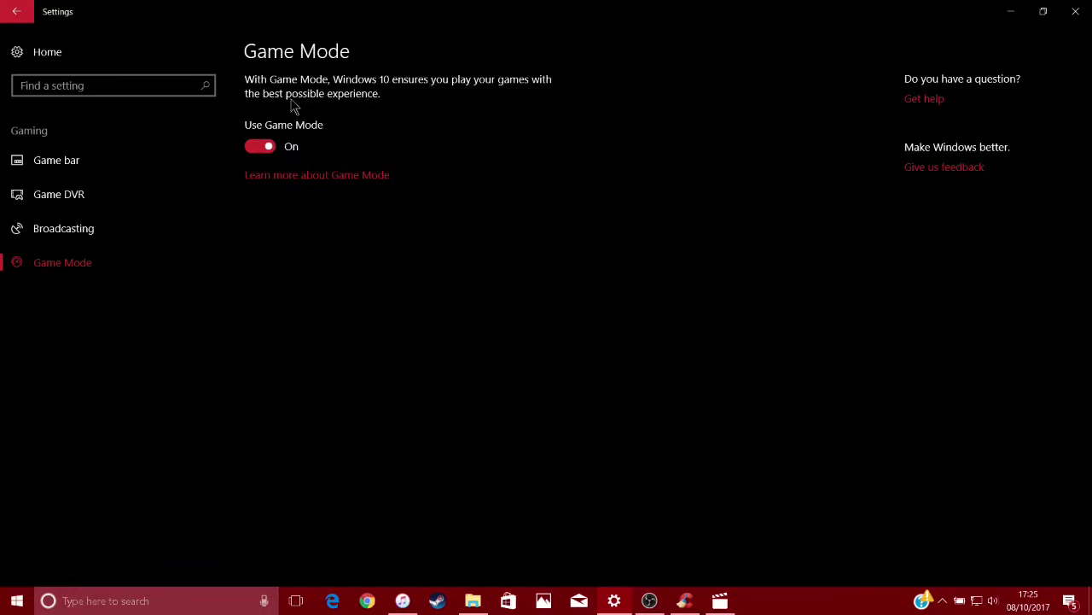
Switch Use Game Mode off and back on, and close Windows Settings.
{"action": "left_click", "coordinate": [268, 148]}
{"action": "left_click", "coordinate": [257, 148]}
{"action": "left_click", "coordinate": [1071, 13]}
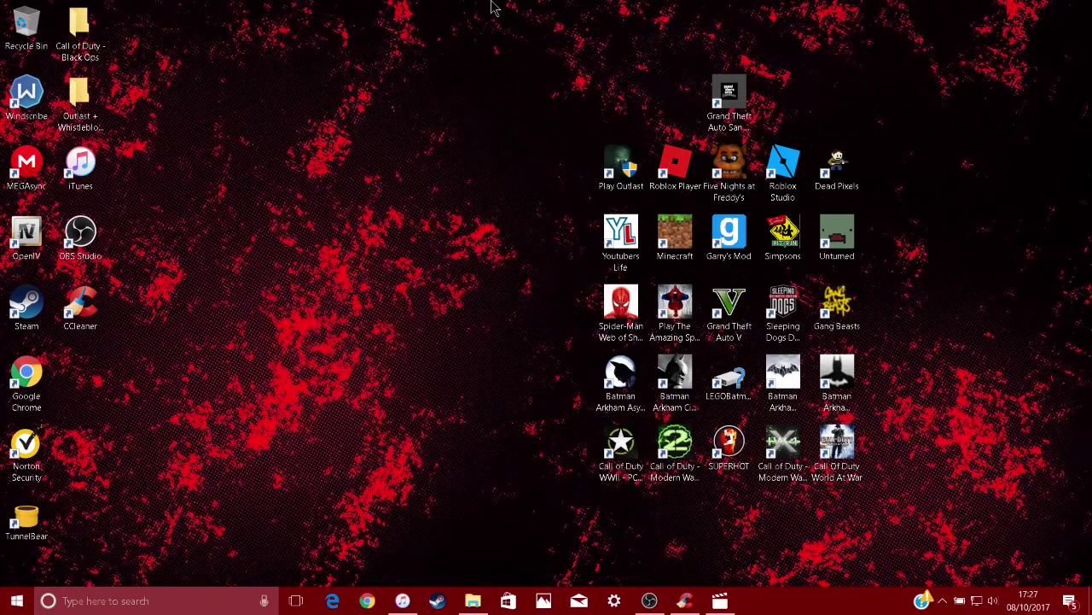
Open the Recycle Bin in a maximised window, check it for leftover items, and minimise it.
{"action": "double_click", "coordinate": [26, 25]}
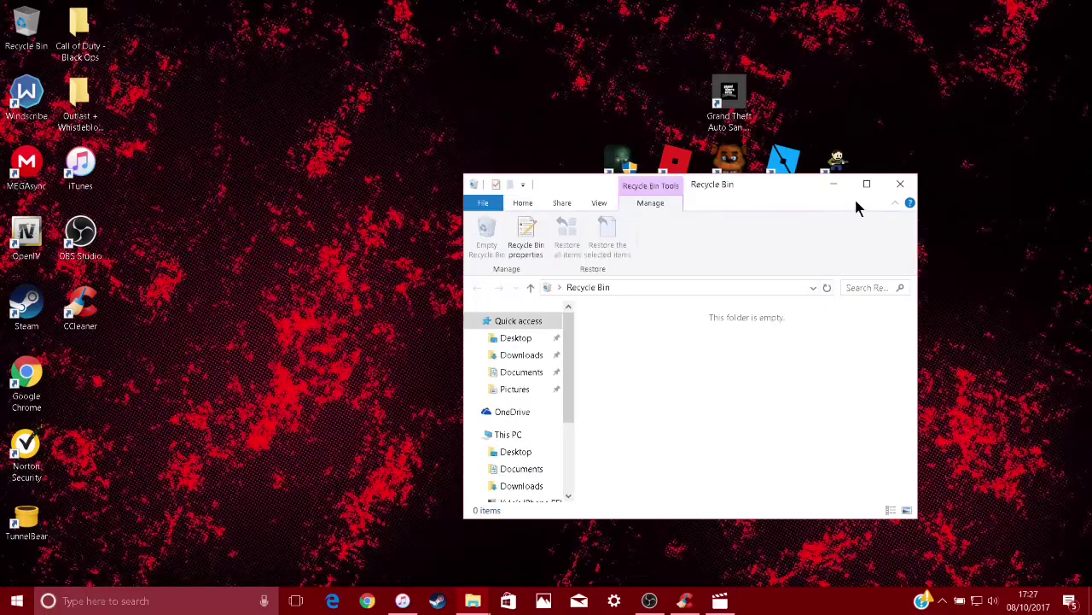
{"action": "left_click", "coordinate": [866, 184]}
{"action": "left_click_drag", "start_coordinate": [142, 155], "coordinate": [1084, 444]}
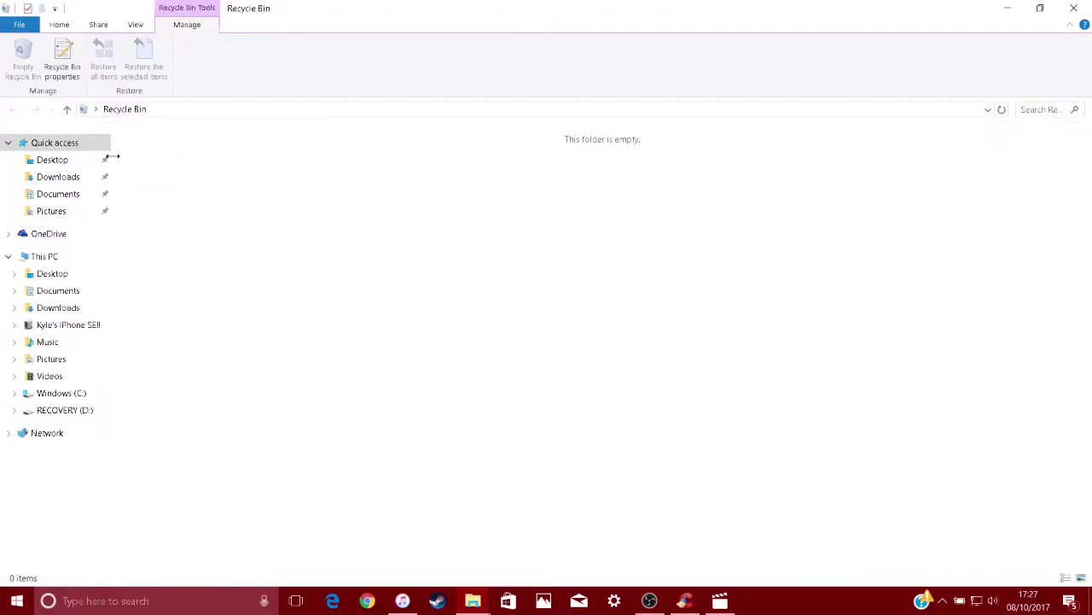
{"action": "left_click_drag", "start_coordinate": [122, 153], "coordinate": [1091, 566]}
{"action": "left_click", "coordinate": [999, 8]}
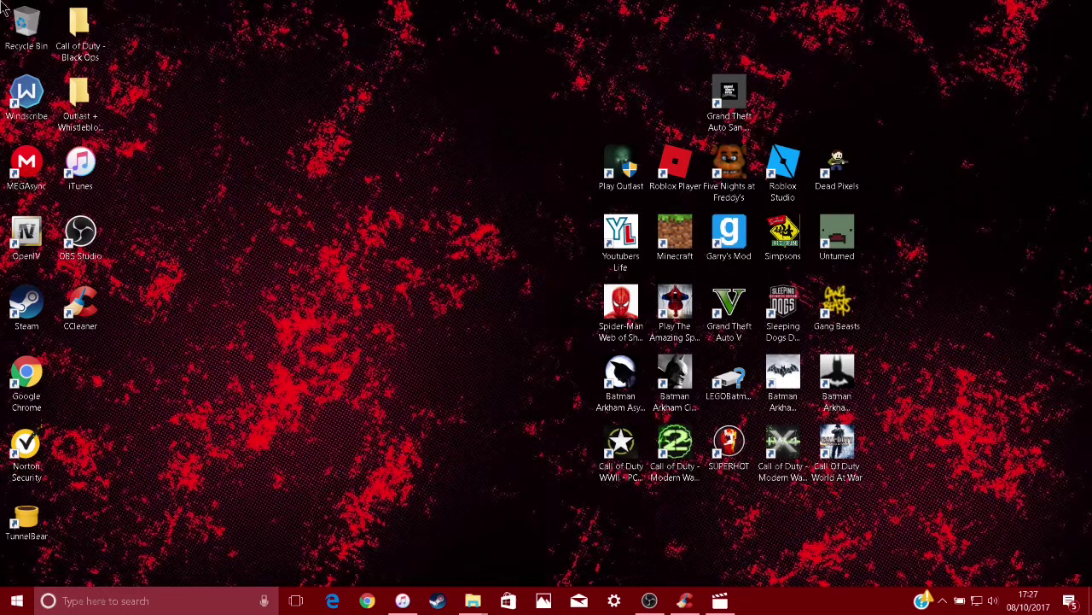
{"action": "key", "text": "ctrl+a"}
{"action": "left_click", "coordinate": [299, 8]}
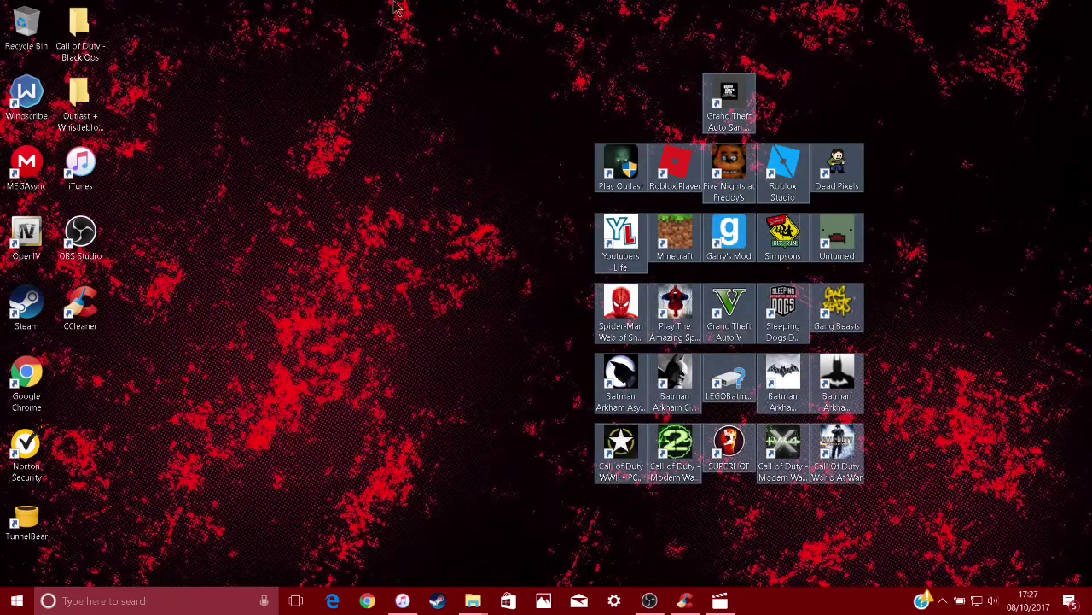
{"action": "left_click", "coordinate": [7, 9]}
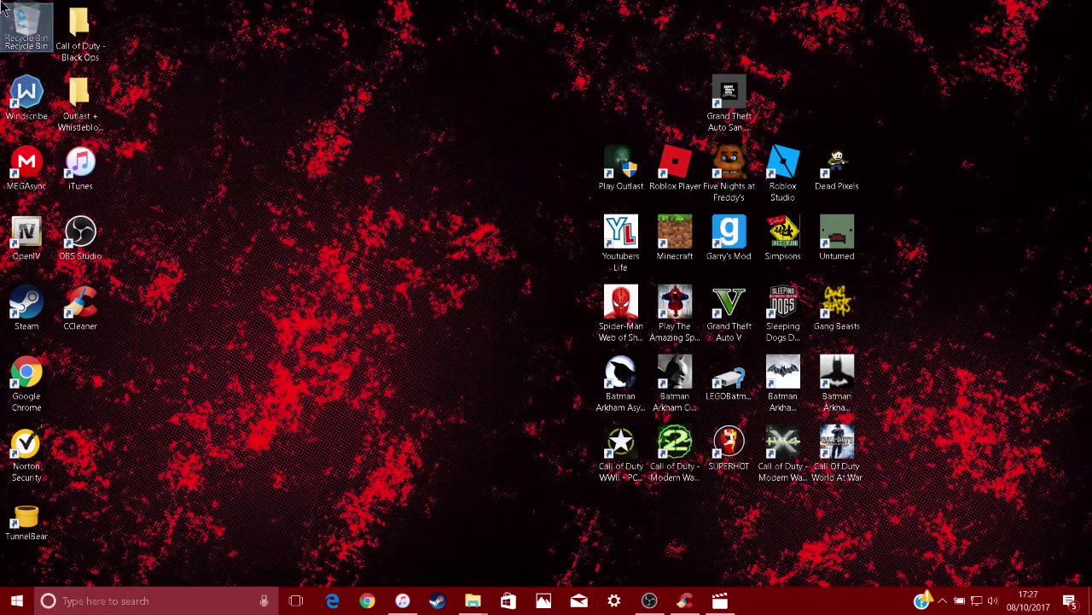
{"action": "left_click", "coordinate": [238, 5]}
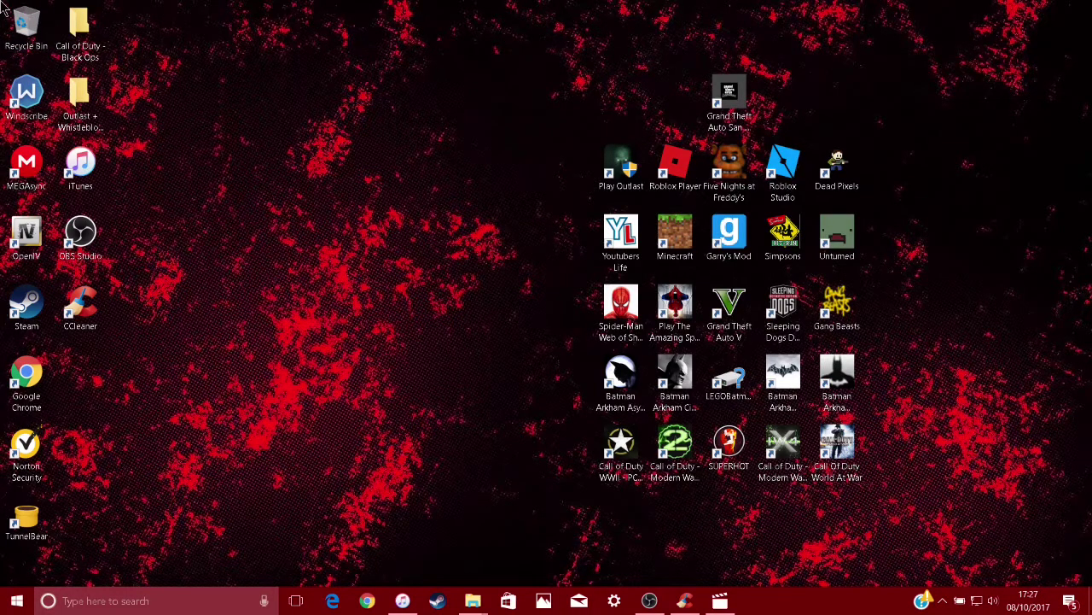
{"action": "left_click_drag", "start_coordinate": [4, 7], "coordinate": [862, 205]}
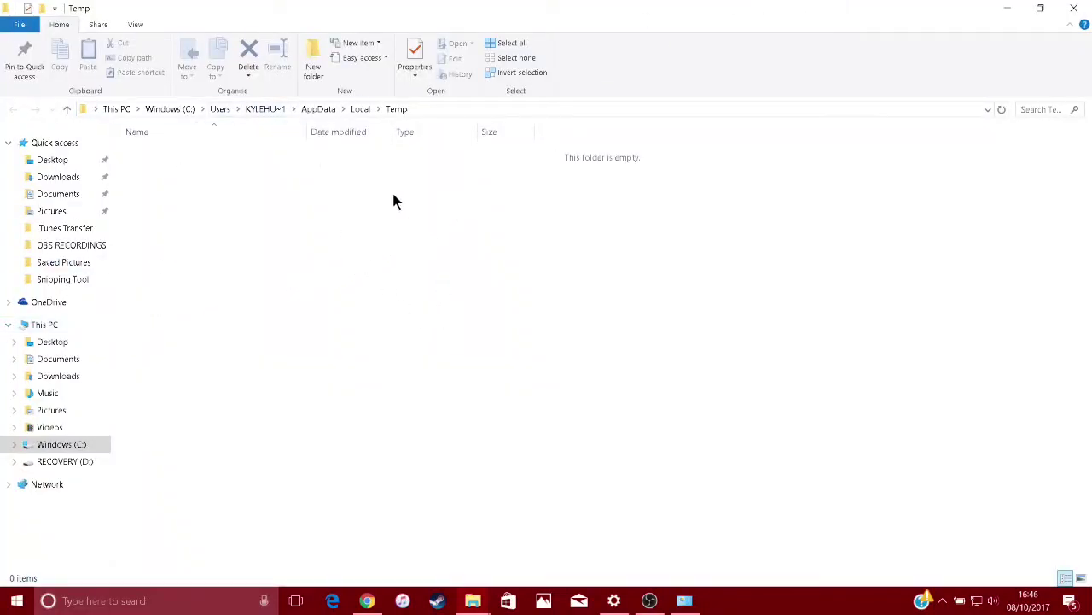
{"action": "right_click", "coordinate": [77, 452]}
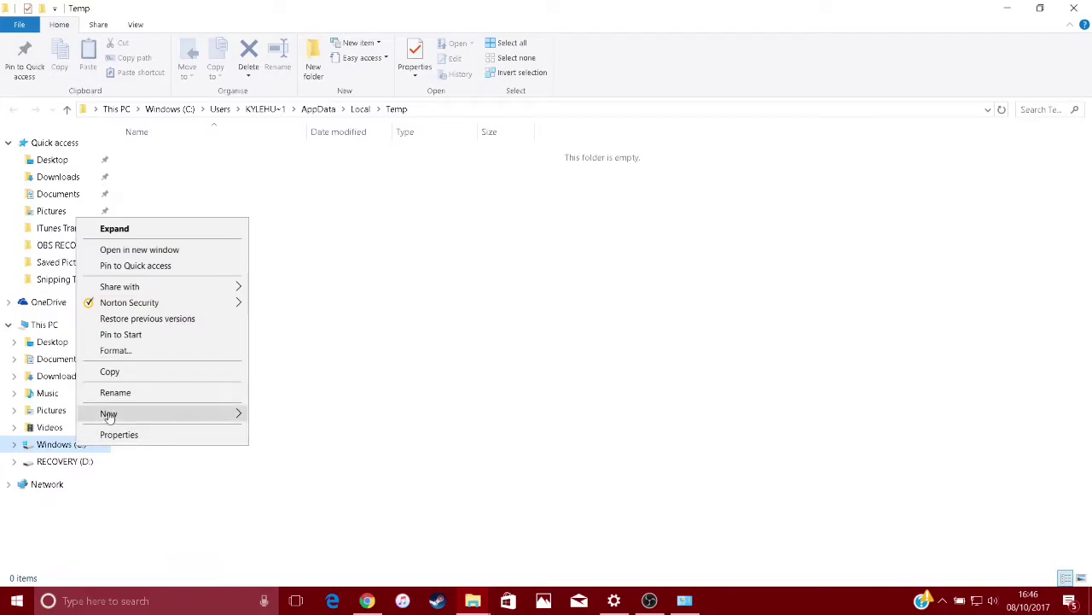
{"action": "left_click", "coordinate": [483, 475]}
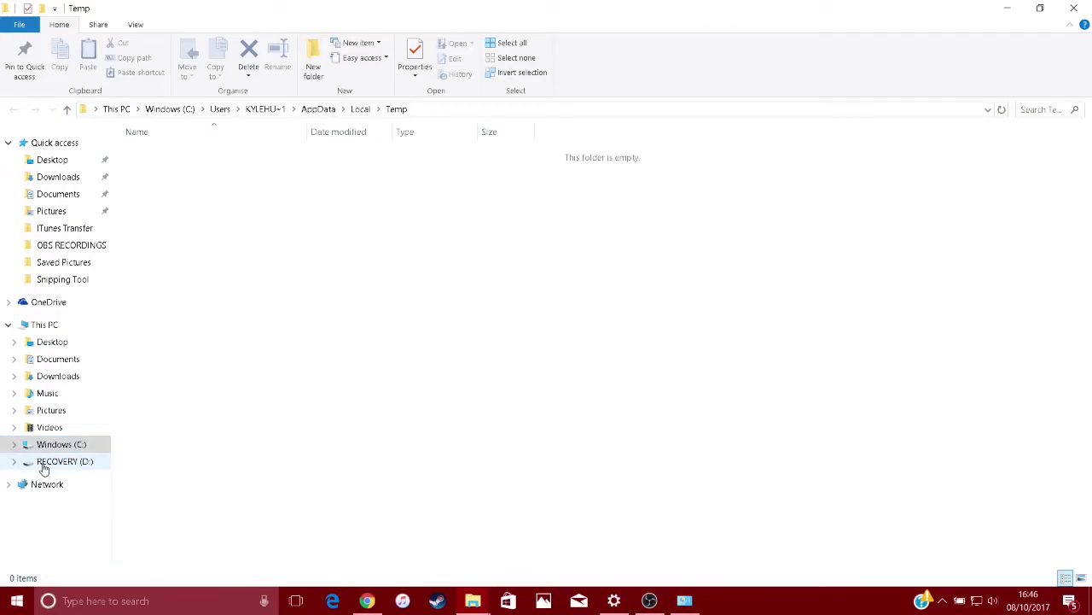
Look through the contents of the RECOVERY (D:) and Windows (C:) drives.
{"action": "left_click", "coordinate": [64, 462]}
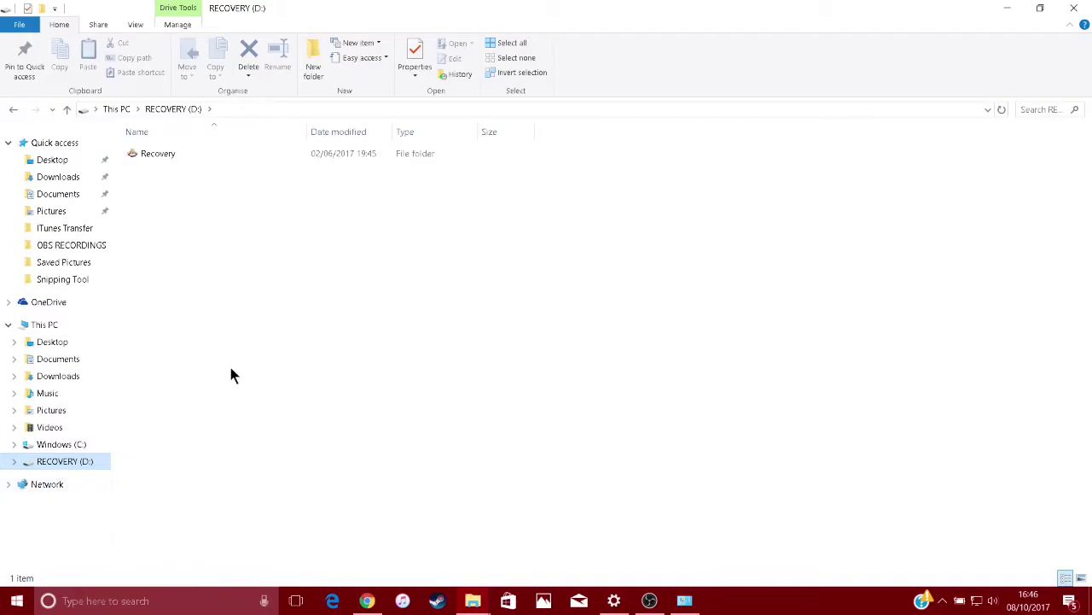
{"action": "left_click", "coordinate": [65, 444]}
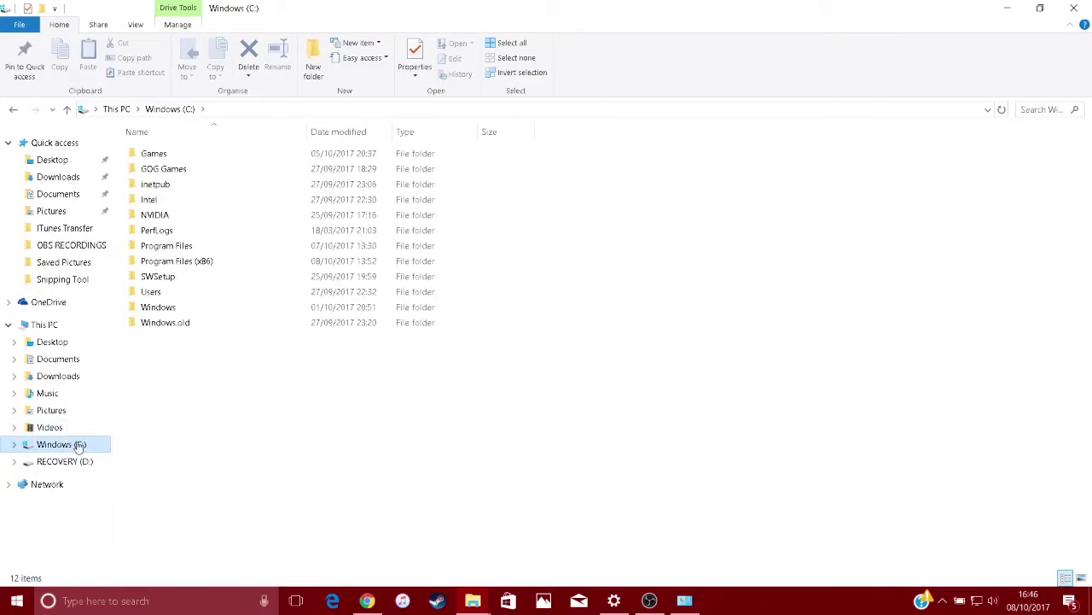
{"action": "left_click_drag", "start_coordinate": [313, 430], "coordinate": [301, 104]}
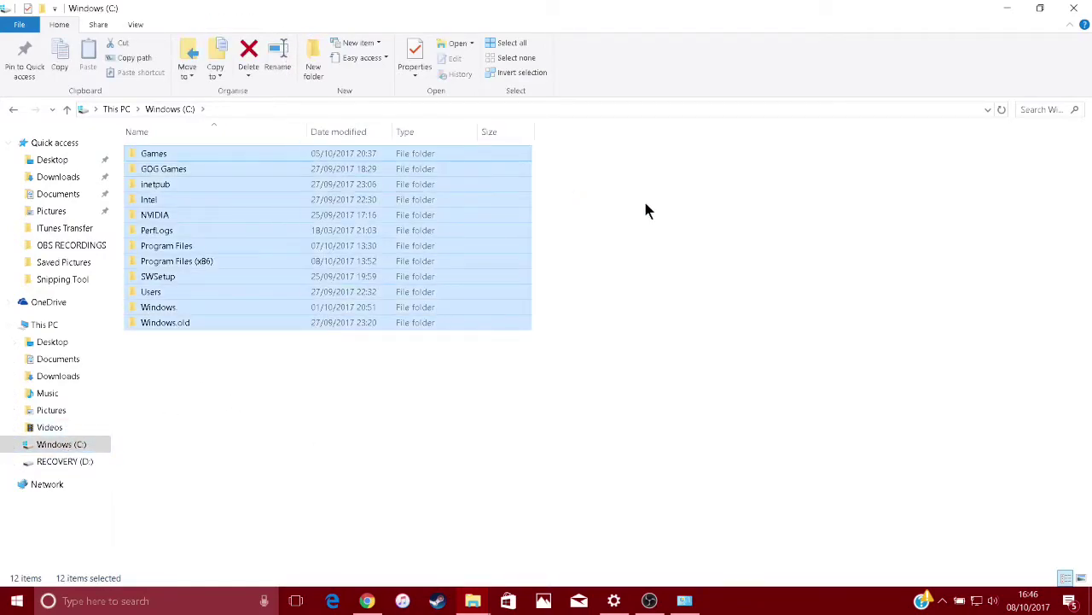
{"action": "left_click", "coordinate": [622, 208]}
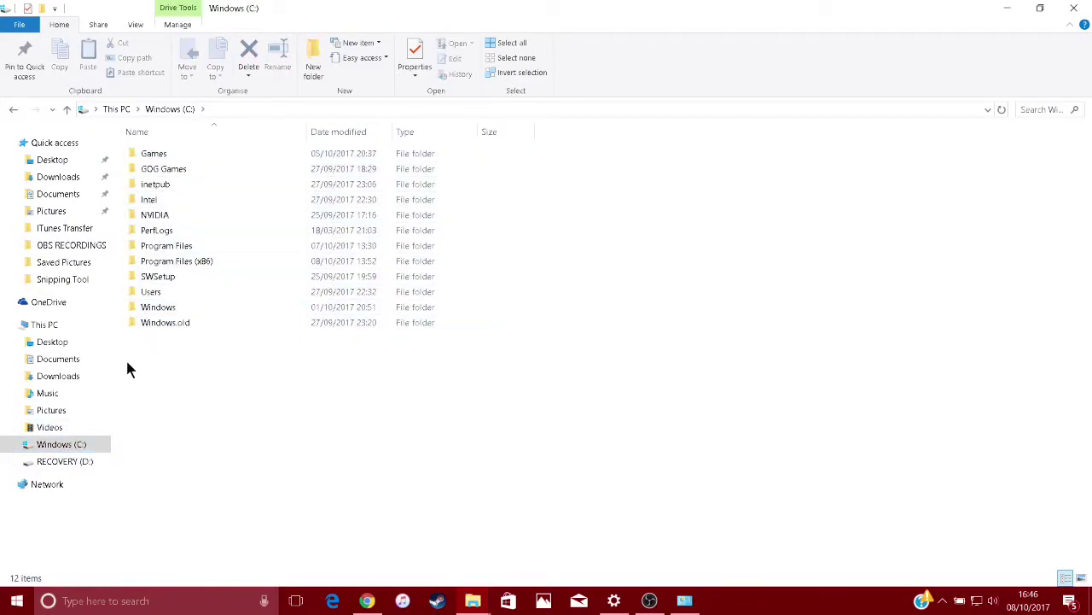
Open Disk Clean-up from the Windows (C:) drive's properties and review its list of files to delete.
{"action": "right_click", "coordinate": [85, 448]}
{"action": "left_click", "coordinate": [191, 430]}
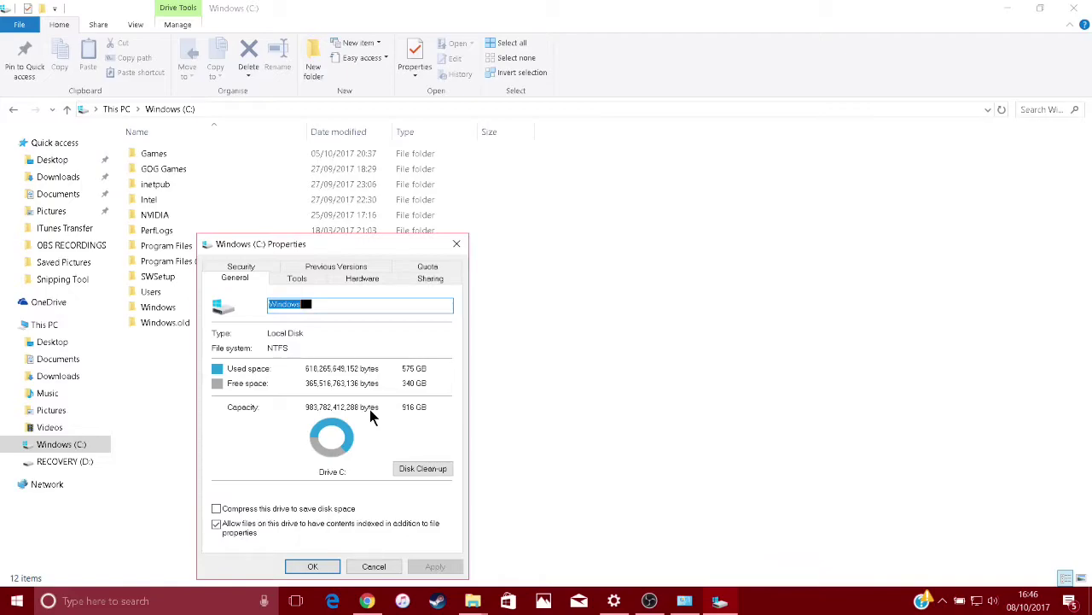
{"action": "left_click", "coordinate": [415, 470]}
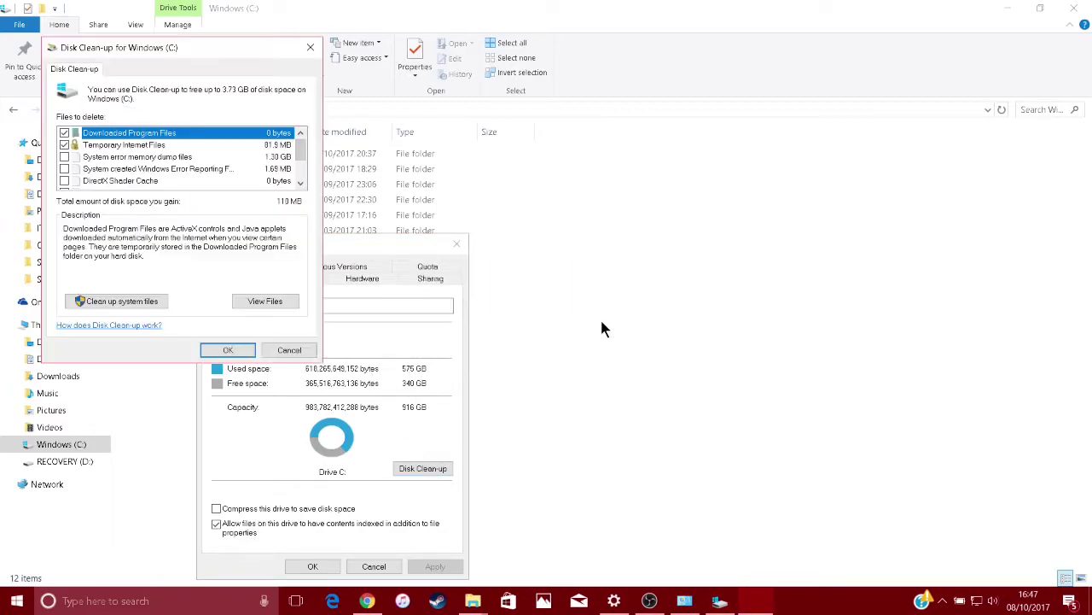
{"action": "scroll", "coordinate": [101, 160], "scroll_direction": "down", "scroll_amount": 2}
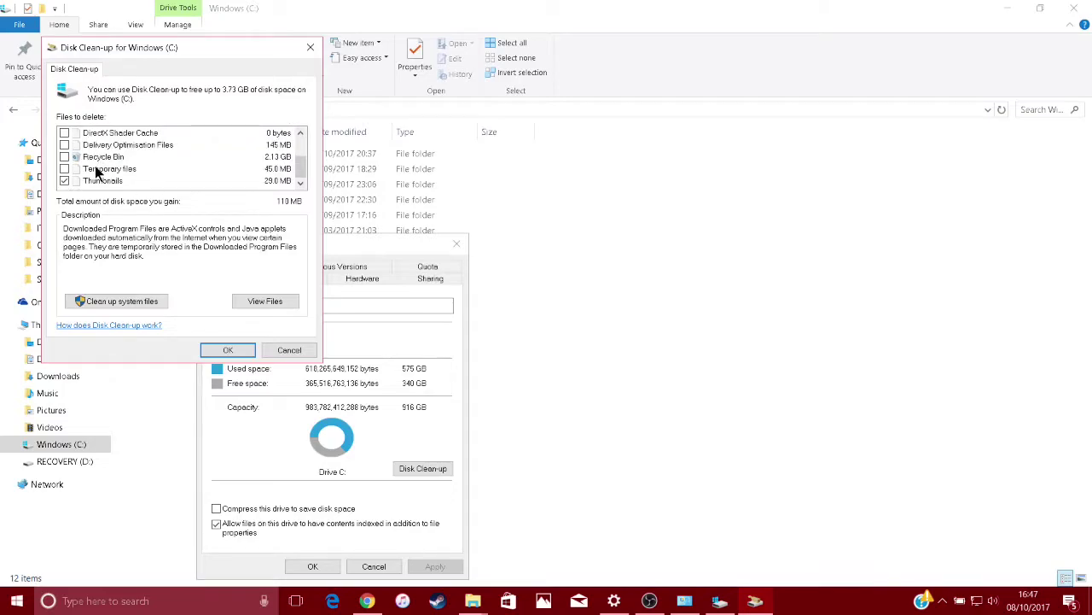
{"action": "scroll", "coordinate": [90, 170], "scroll_direction": "up", "scroll_amount": 2}
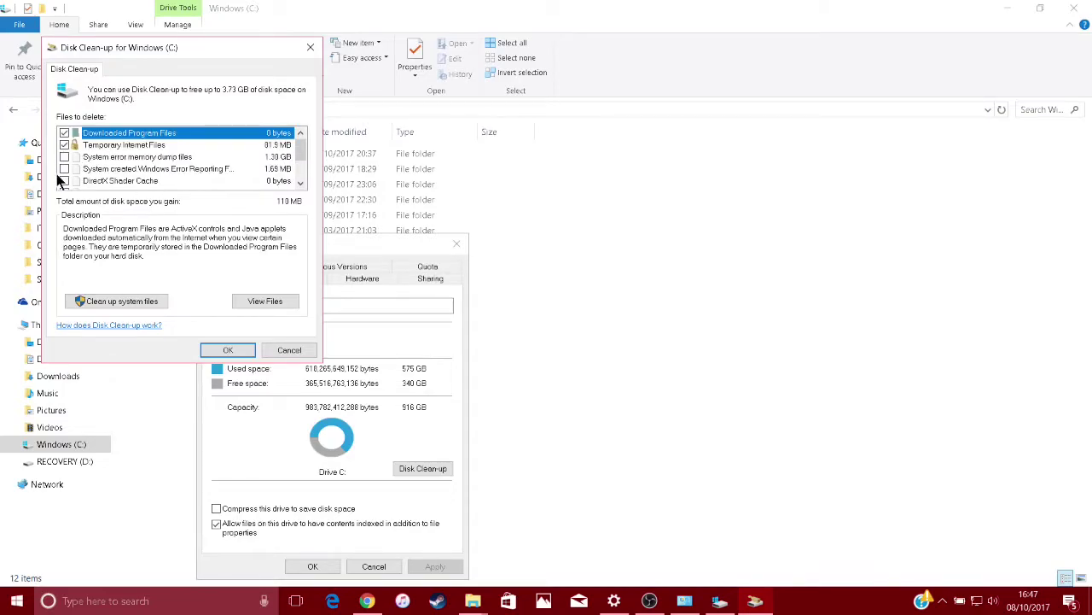
Start the scan for cleaning up system files, move its progress window clear of the drive properties, and minimise File Explorer.
{"action": "left_click", "coordinate": [126, 299]}
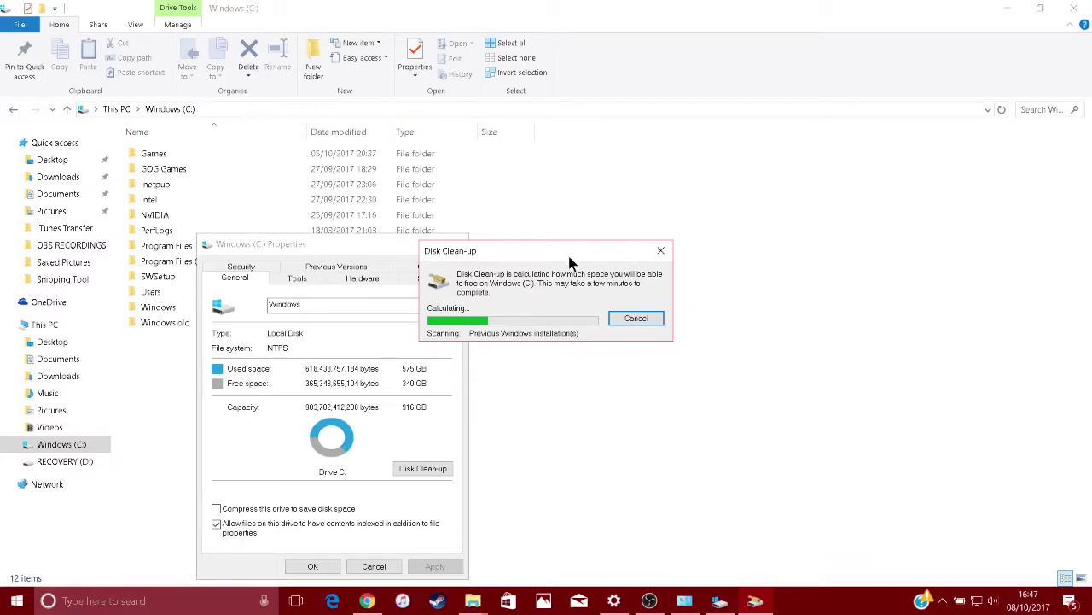
{"action": "left_click_drag", "start_coordinate": [572, 256], "coordinate": [930, 192]}
{"action": "left_click_drag", "start_coordinate": [930, 192], "coordinate": [696, 137]}
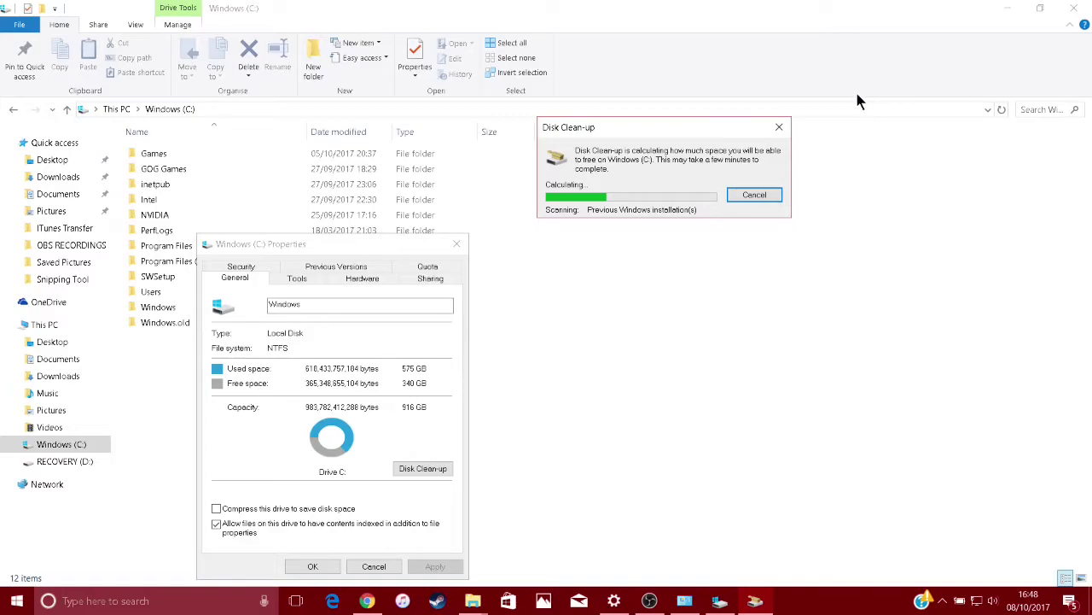
{"action": "left_click", "coordinate": [897, 346]}
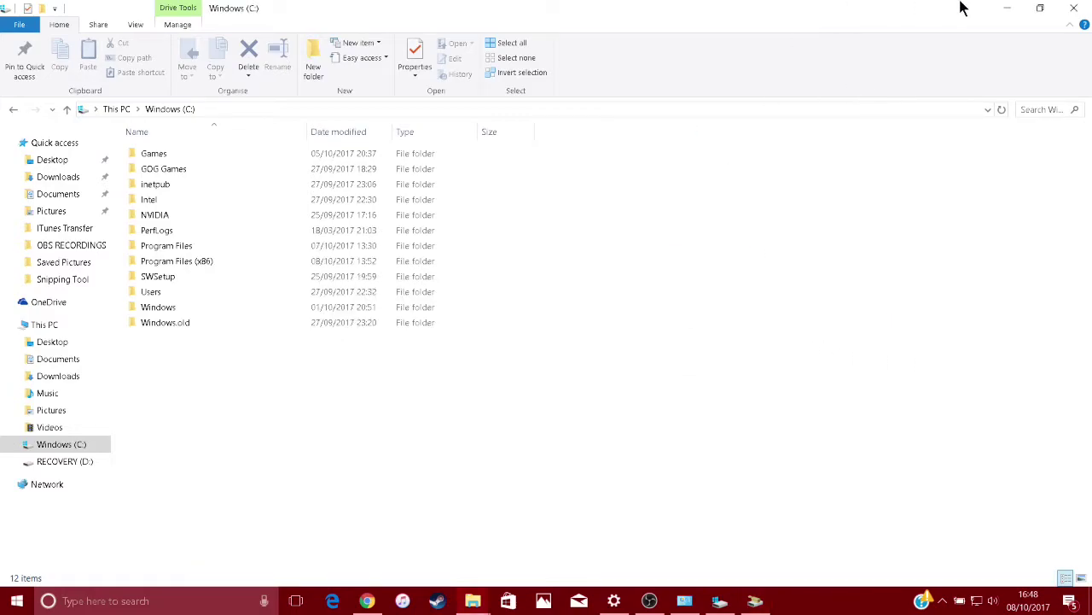
{"action": "left_click", "coordinate": [1005, 7]}
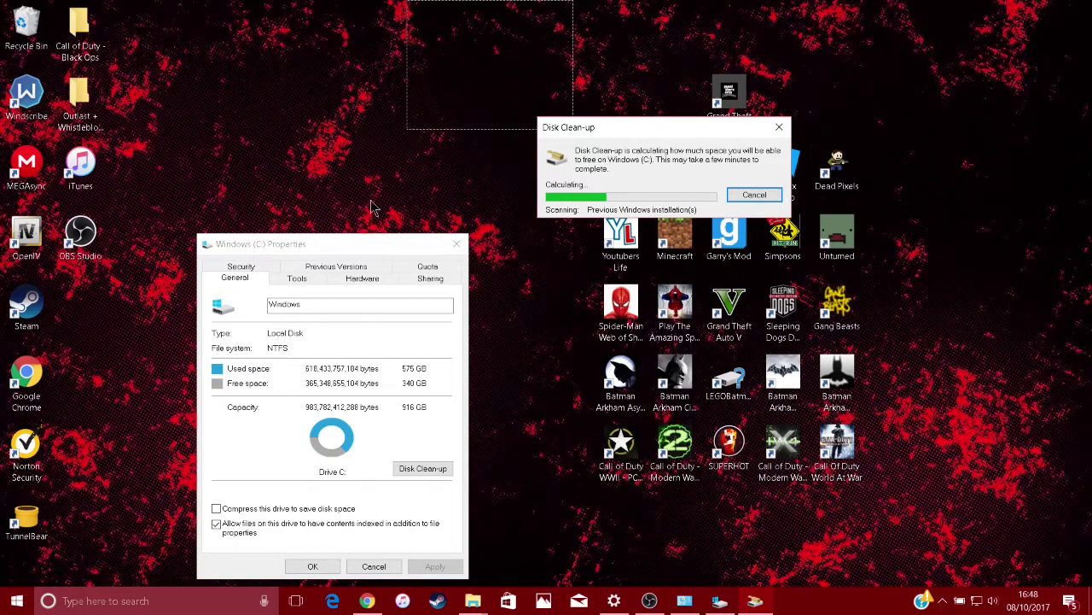
Switch to the Control Panel System page and open Performance Options from the advanced system settings.
{"action": "left_click", "coordinate": [684, 600]}
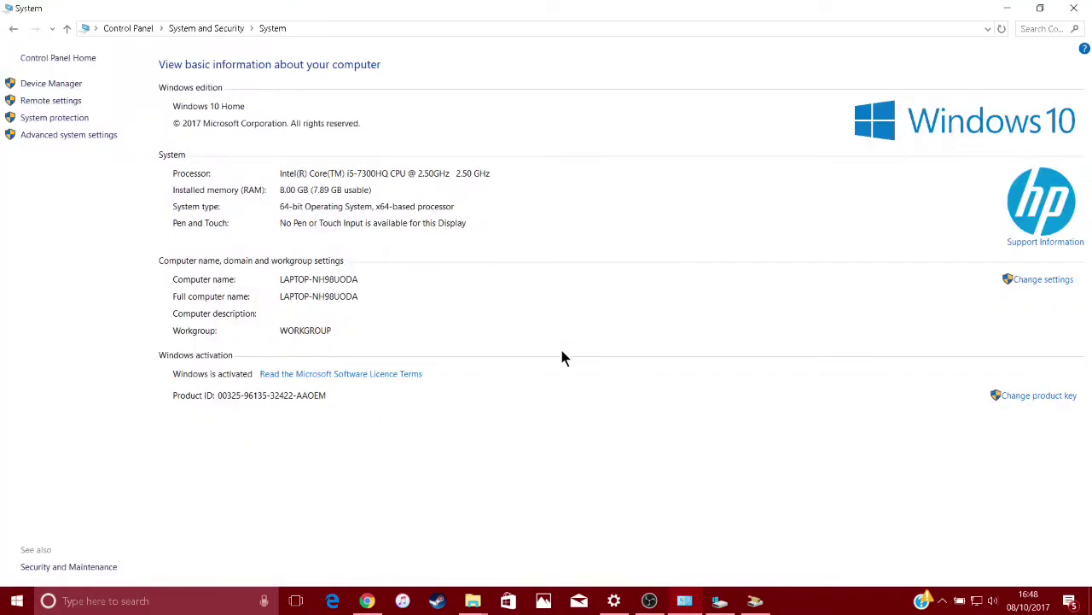
{"action": "left_click", "coordinate": [191, 603]}
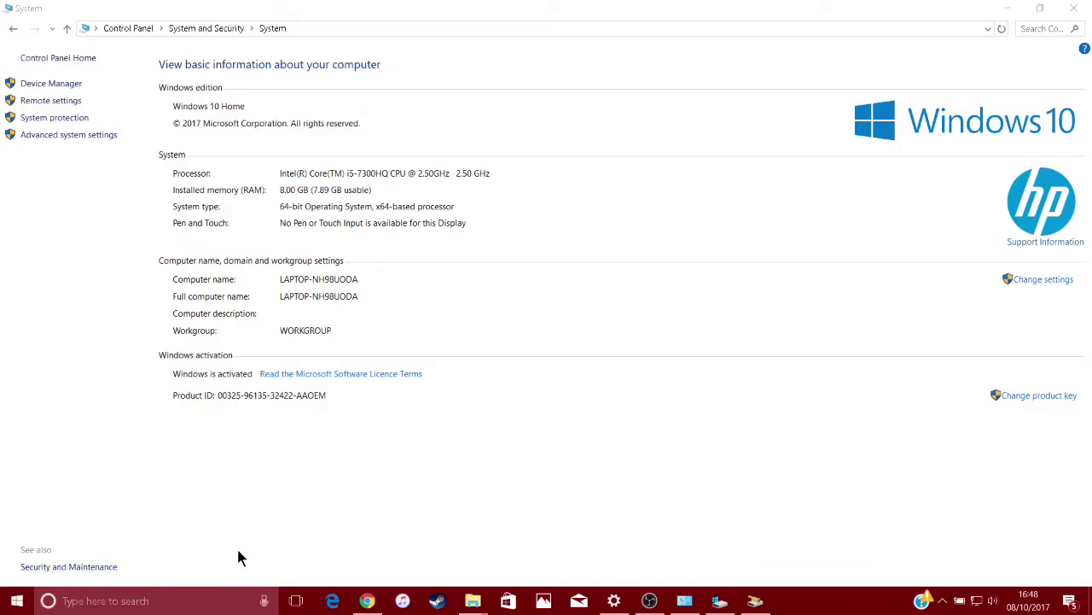
{"action": "left_click", "coordinate": [676, 404]}
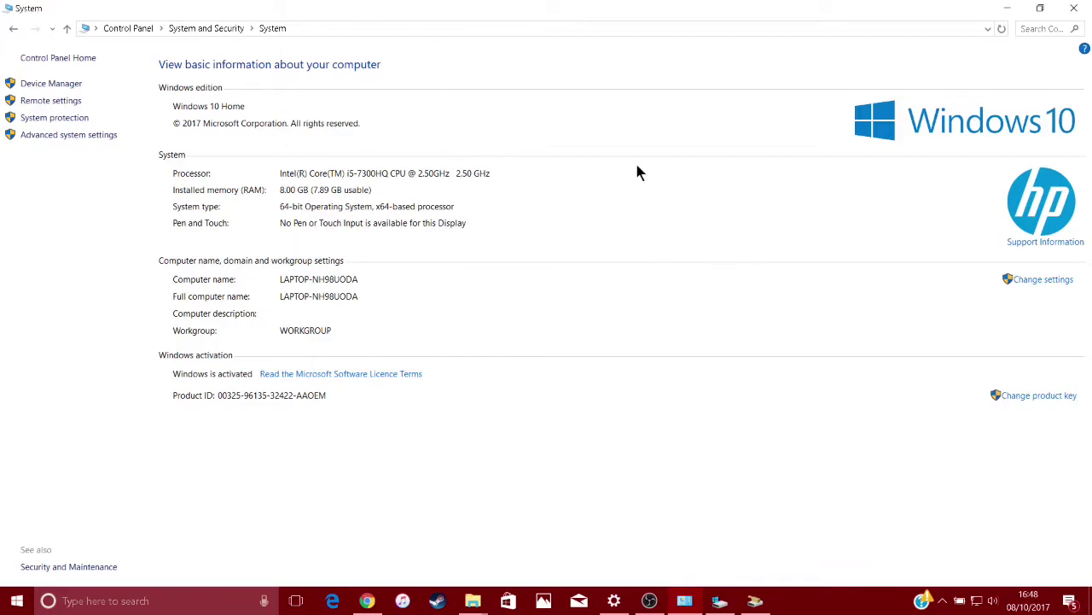
{"action": "left_click", "coordinate": [30, 137]}
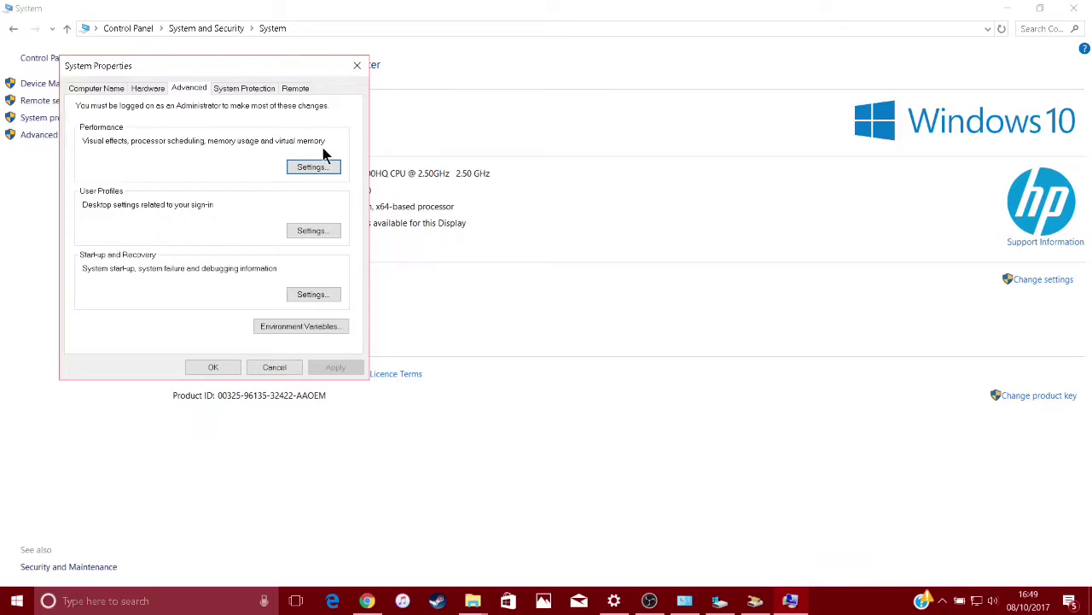
{"action": "left_click", "coordinate": [297, 166]}
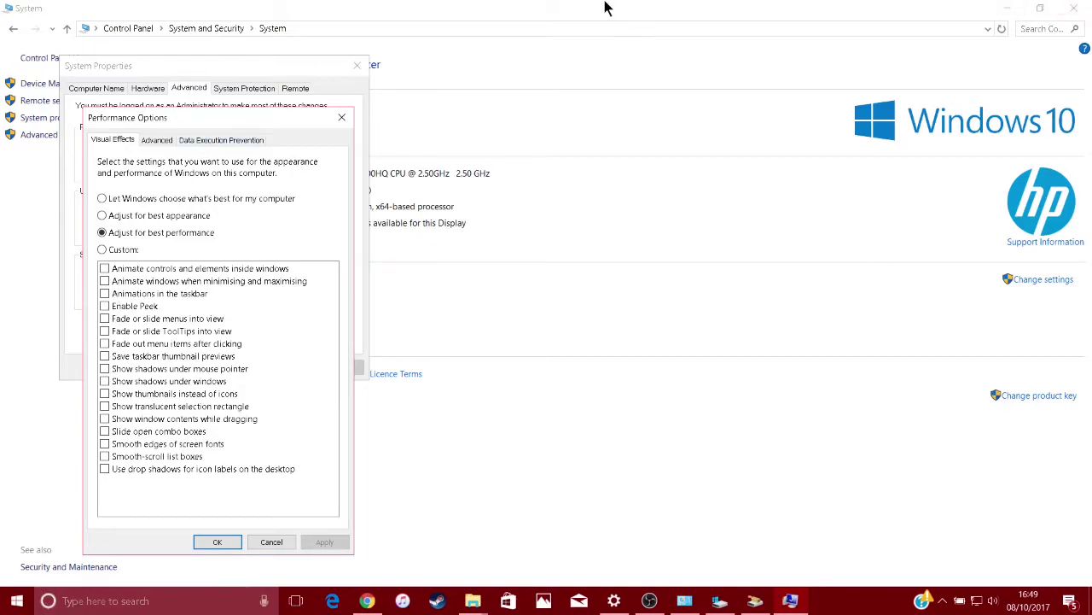
Set the visual effects to "Let Windows choose what's best for my computer" and apply the setting.
{"action": "left_click", "coordinate": [102, 198]}
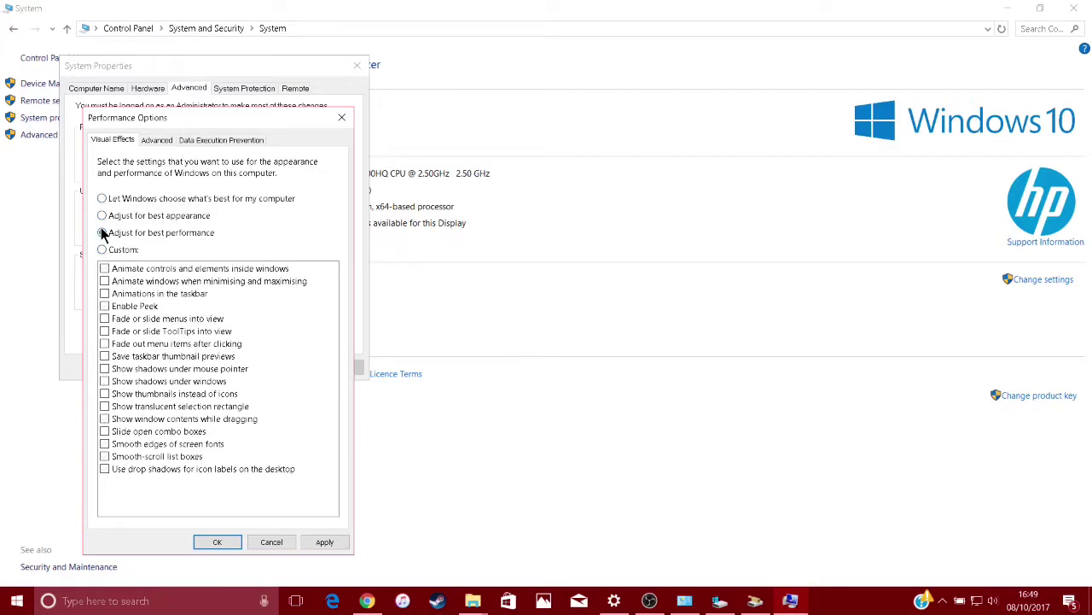
{"action": "left_click", "coordinate": [103, 199]}
{"action": "left_click", "coordinate": [318, 544]}
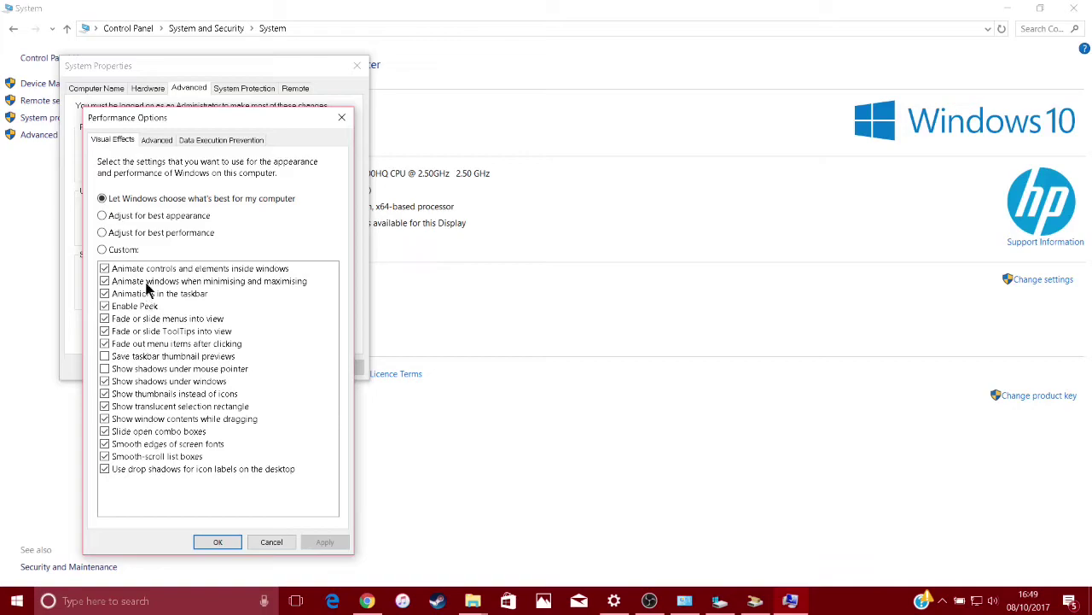
Minimise the System window, show the desktop, and sweep selection rectangles over empty areas to examine how they are drawn.
{"action": "left_click", "coordinate": [1008, 8]}
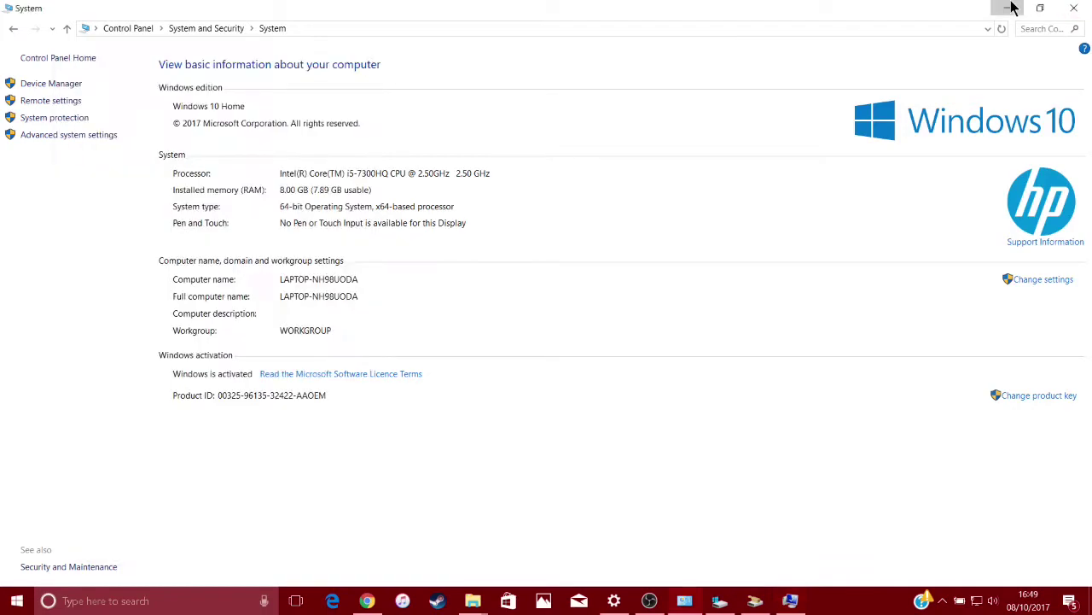
{"action": "left_click_drag", "start_coordinate": [549, 3], "coordinate": [502, 9]}
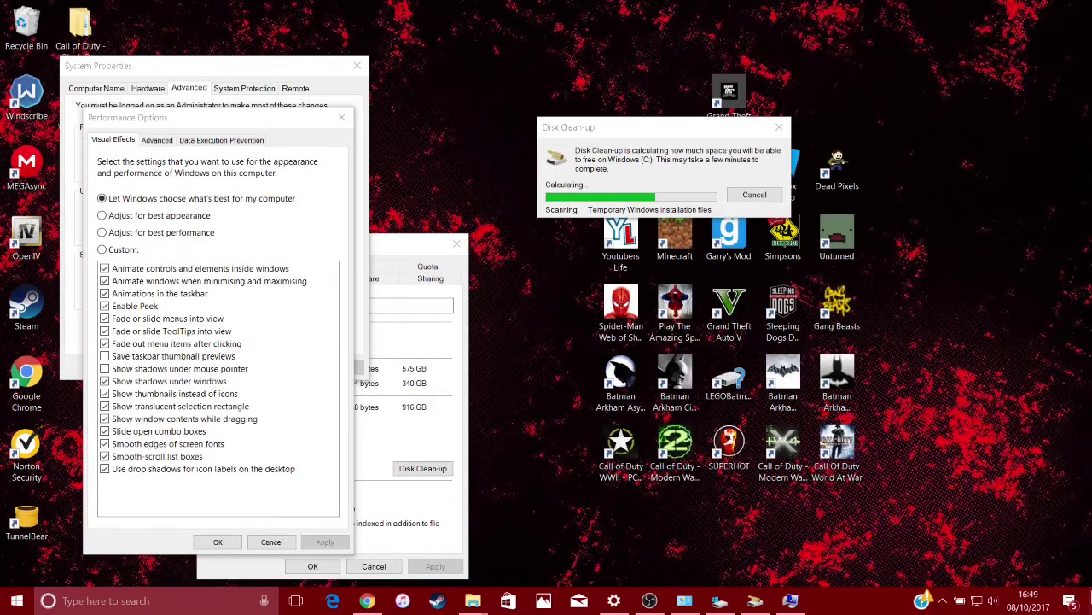
{"action": "left_click", "coordinate": [1091, 601]}
{"action": "left_click_drag", "start_coordinate": [495, 32], "coordinate": [356, 285]}
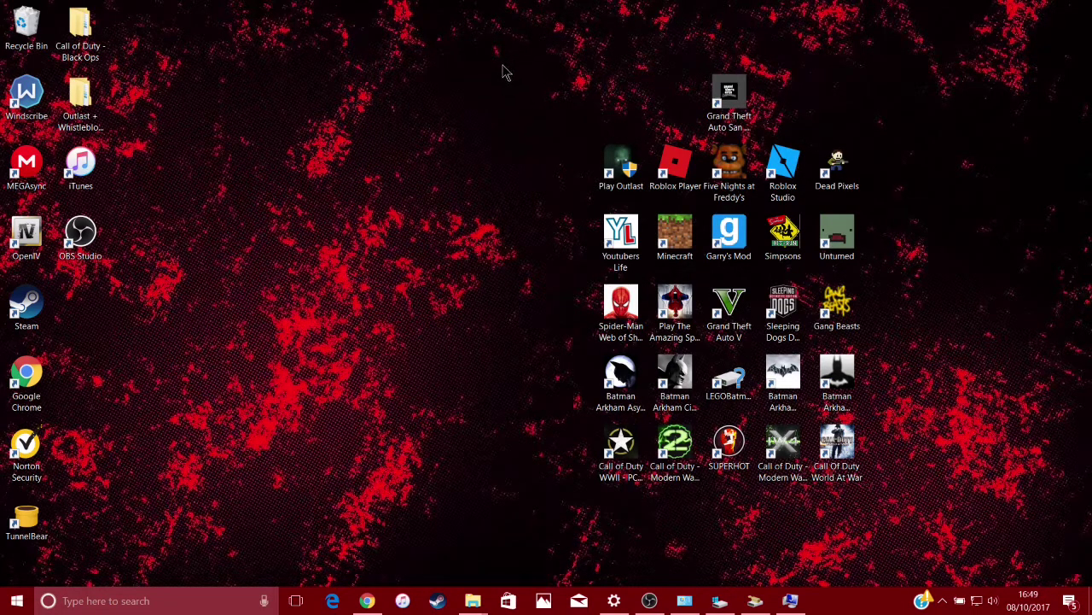
{"action": "left_click_drag", "start_coordinate": [502, 64], "coordinate": [125, 564]}
{"action": "left_click_drag", "start_coordinate": [589, 2], "coordinate": [170, 442]}
{"action": "mouse_move", "coordinate": [135, 496]}
{"action": "left_mouse_down"}
{"action": "mouse_move", "coordinate": [558, 8]}
{"action": "mouse_move", "coordinate": [193, 512]}
{"action": "mouse_move", "coordinate": [138, 512]}
{"action": "left_mouse_up"}
{"action": "left_click_drag", "start_coordinate": [134, 508], "coordinate": [493, 95]}
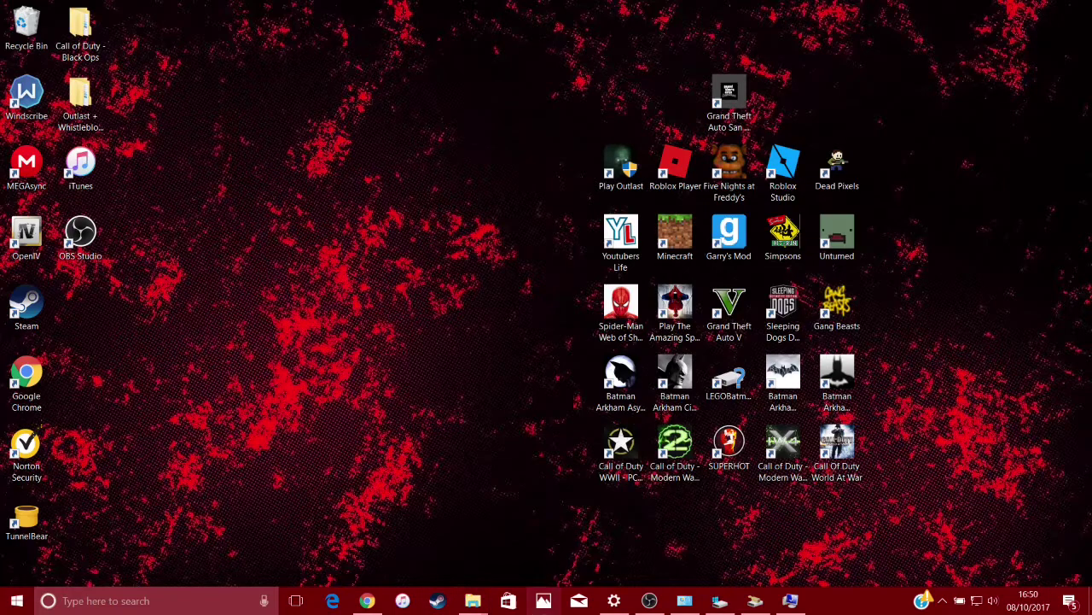
{"action": "left_click_drag", "start_coordinate": [454, 1], "coordinate": [503, 556]}
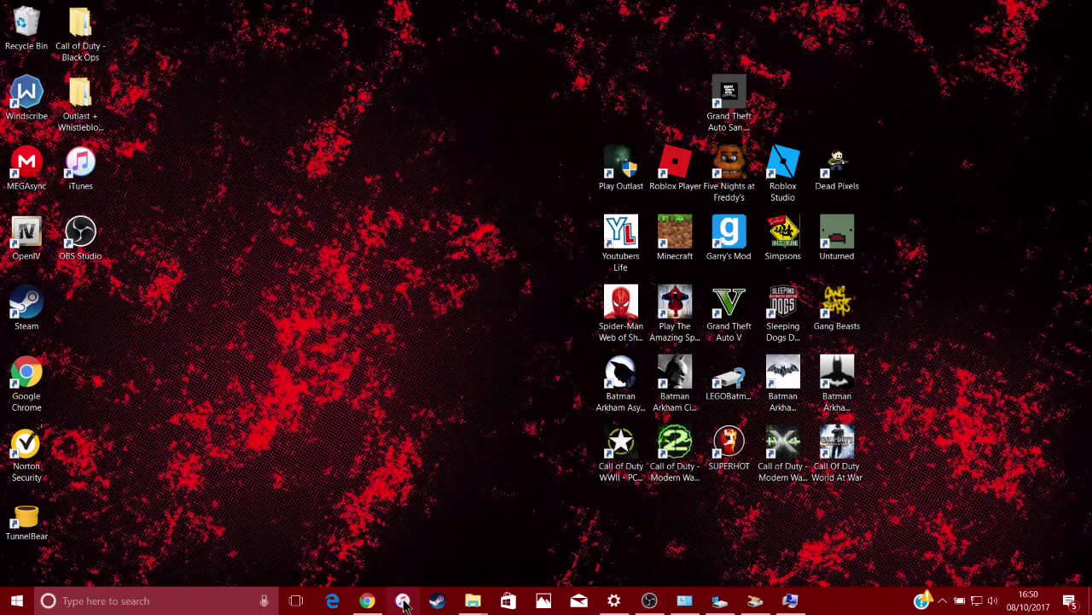
Restore File Explorer, shrink and minimise it to examine the window animations, and preview open windows' taskbar thumbnails.
{"action": "mouse_move", "coordinate": [475, 600]}
{"action": "left_click", "coordinate": [480, 546]}
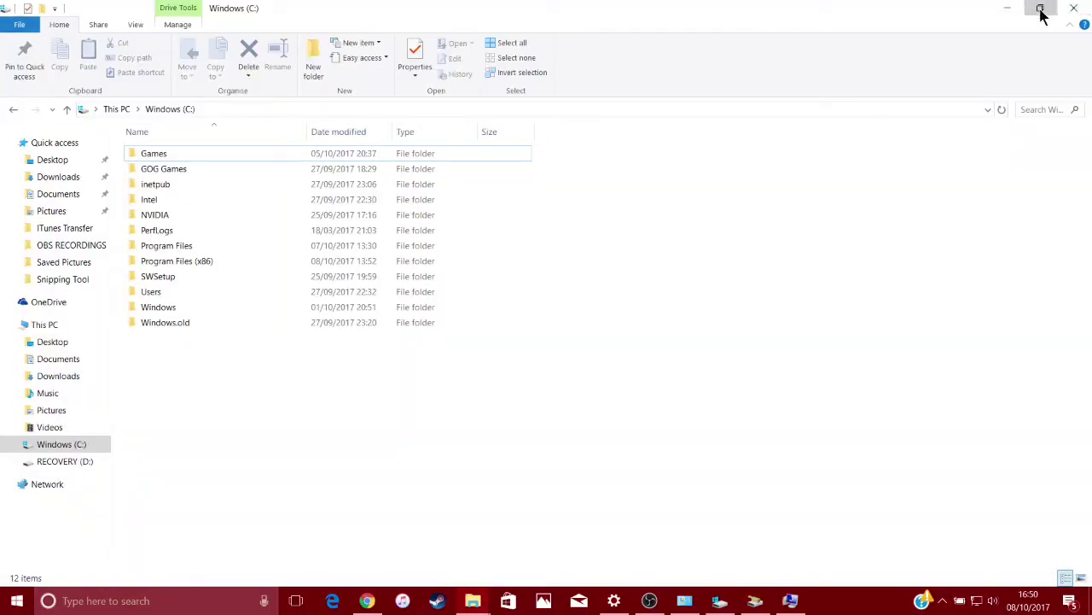
{"action": "left_click", "coordinate": [1038, 8]}
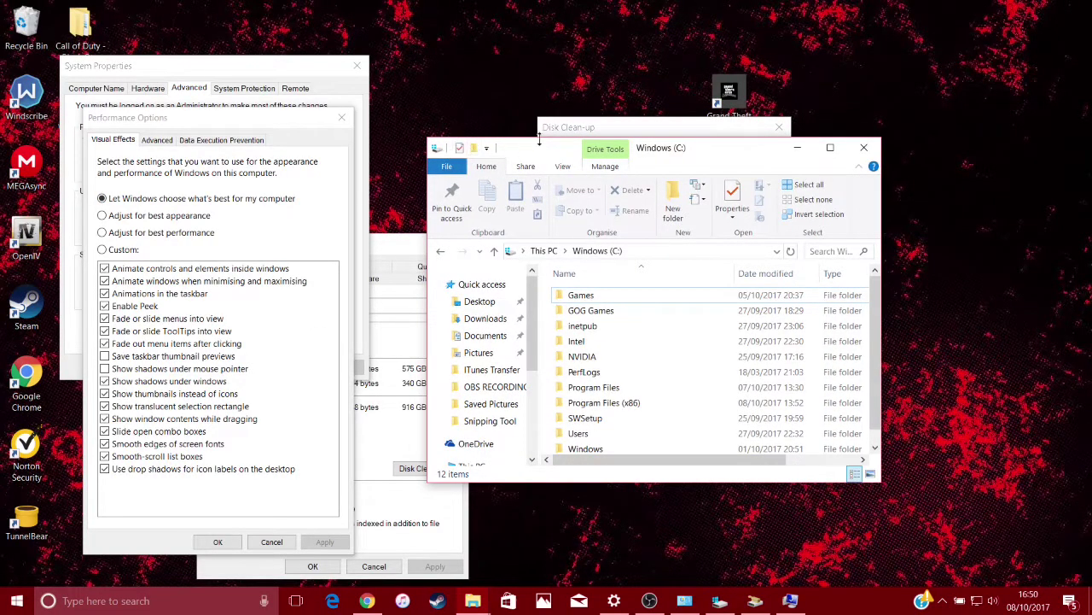
{"action": "left_click", "coordinate": [797, 146]}
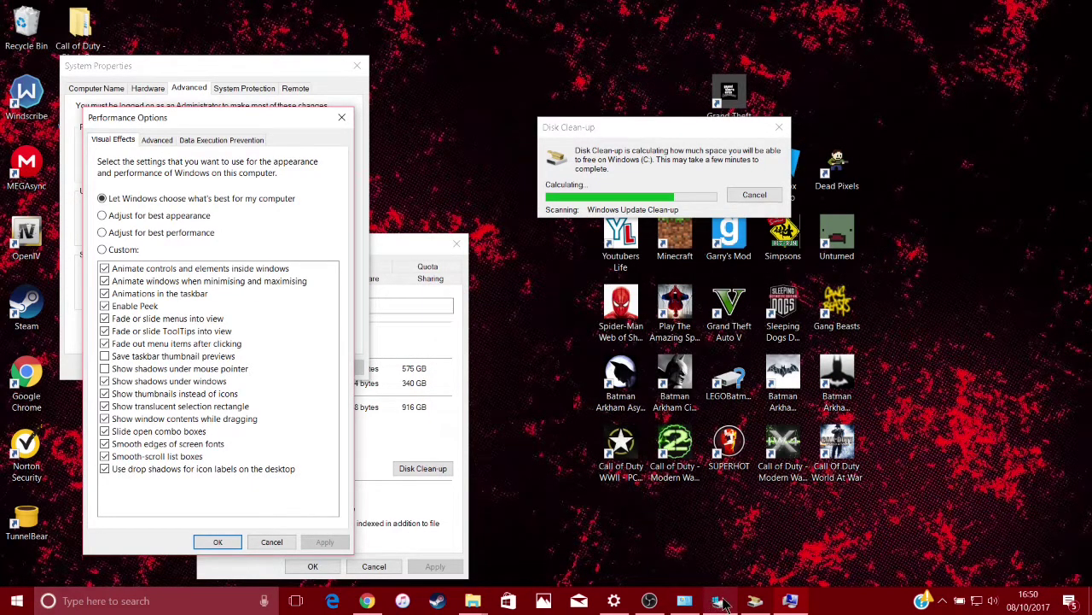
{"action": "mouse_move", "coordinate": [722, 603]}
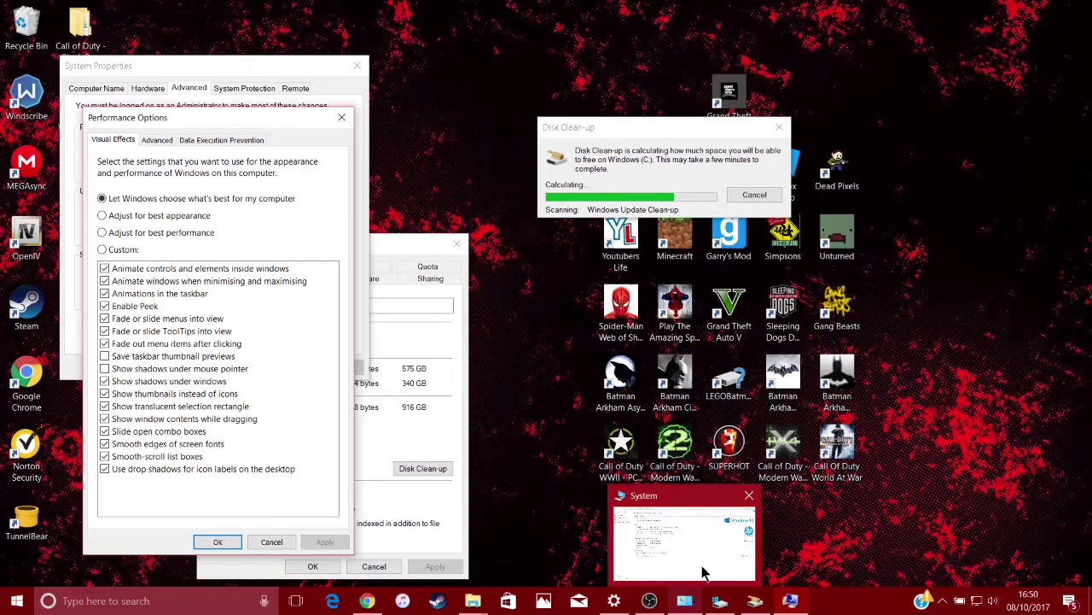
{"action": "mouse_move", "coordinate": [787, 605]}
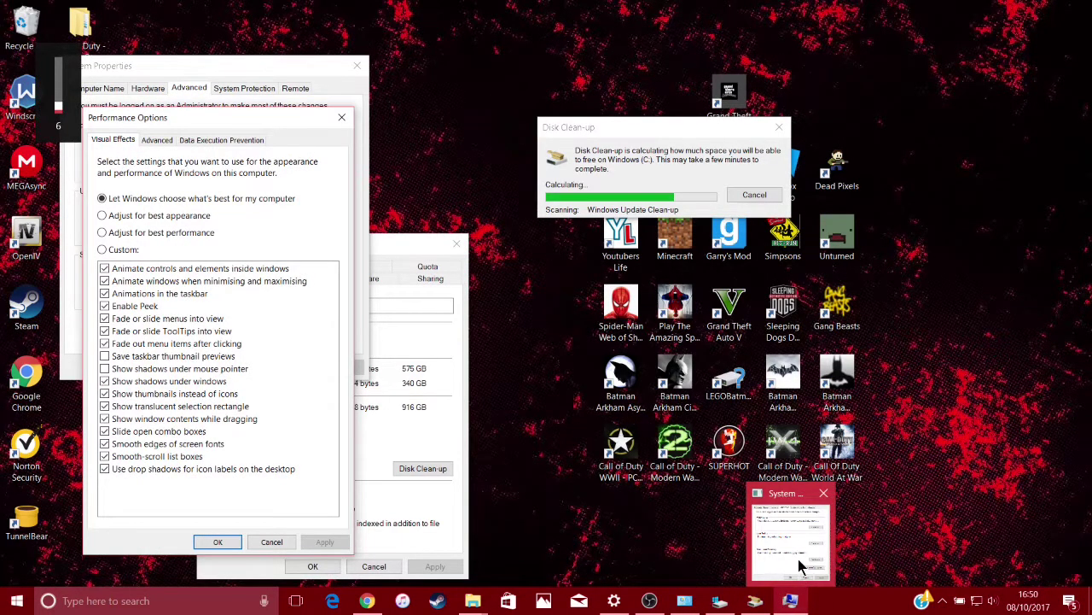
{"action": "mouse_move", "coordinate": [800, 565]}
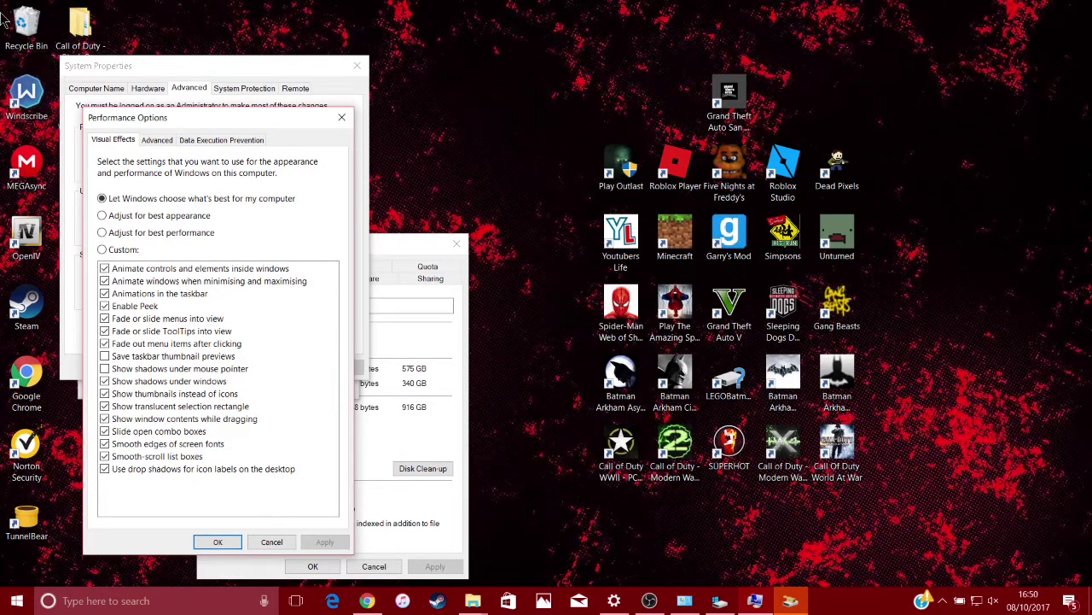
Set the visual effects to "Adjust for best performance", apply the setting, and try a selection rectangle on the desktop.
{"action": "left_click", "coordinate": [102, 232]}
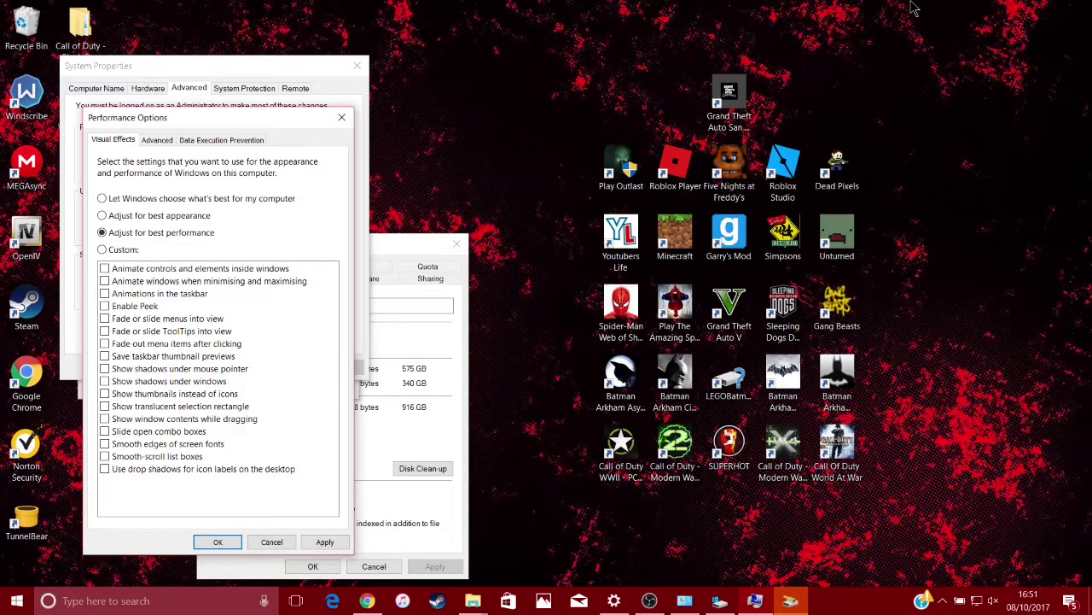
{"action": "left_click", "coordinate": [17, 600]}
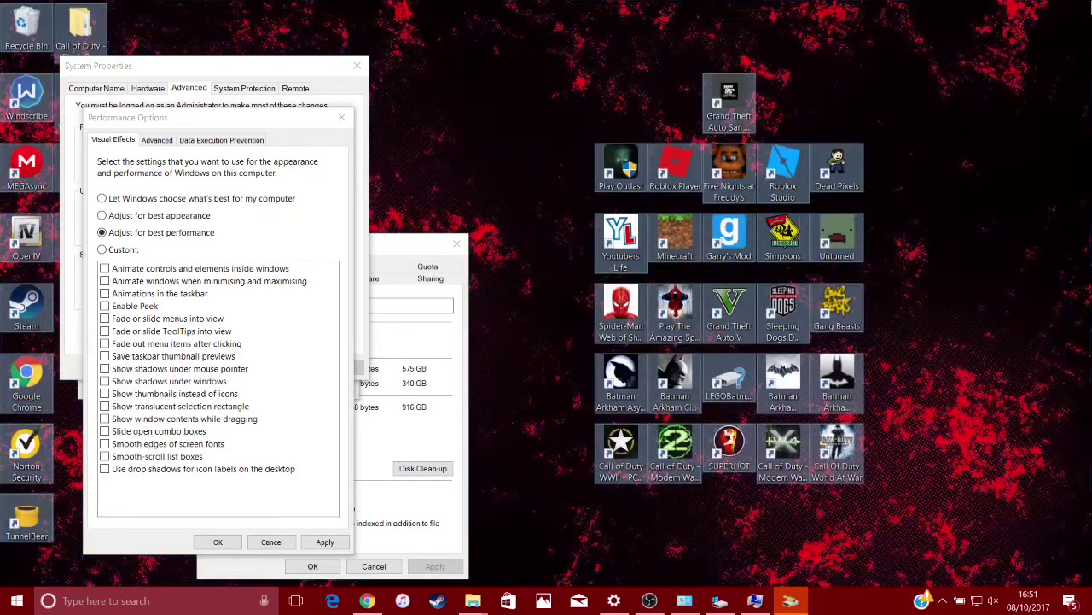
{"action": "left_click", "coordinate": [322, 540]}
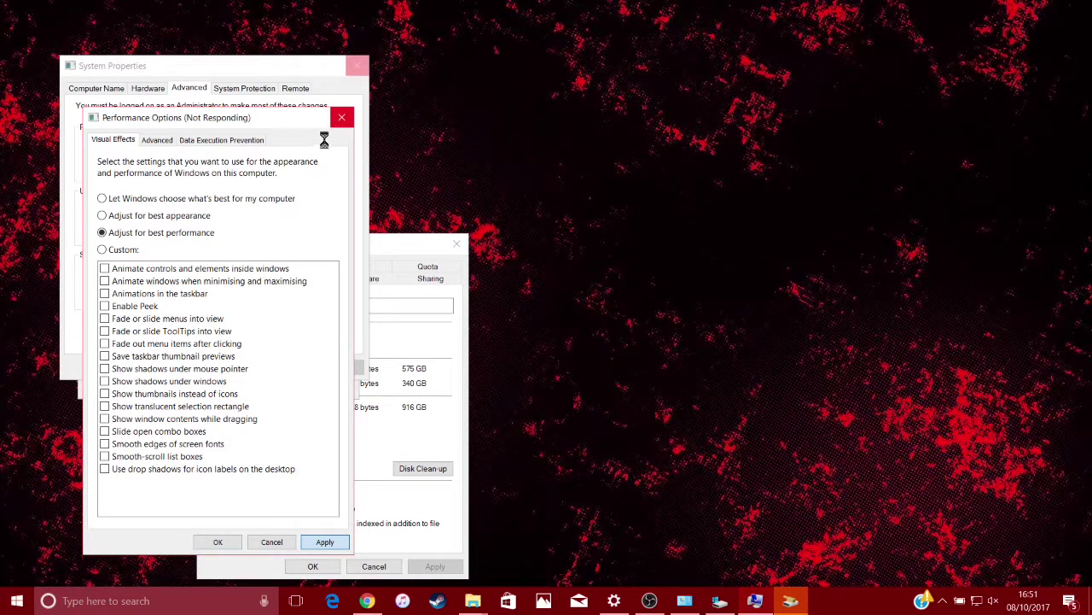
{"action": "left_click_drag", "start_coordinate": [1090, 4], "coordinate": [510, 44]}
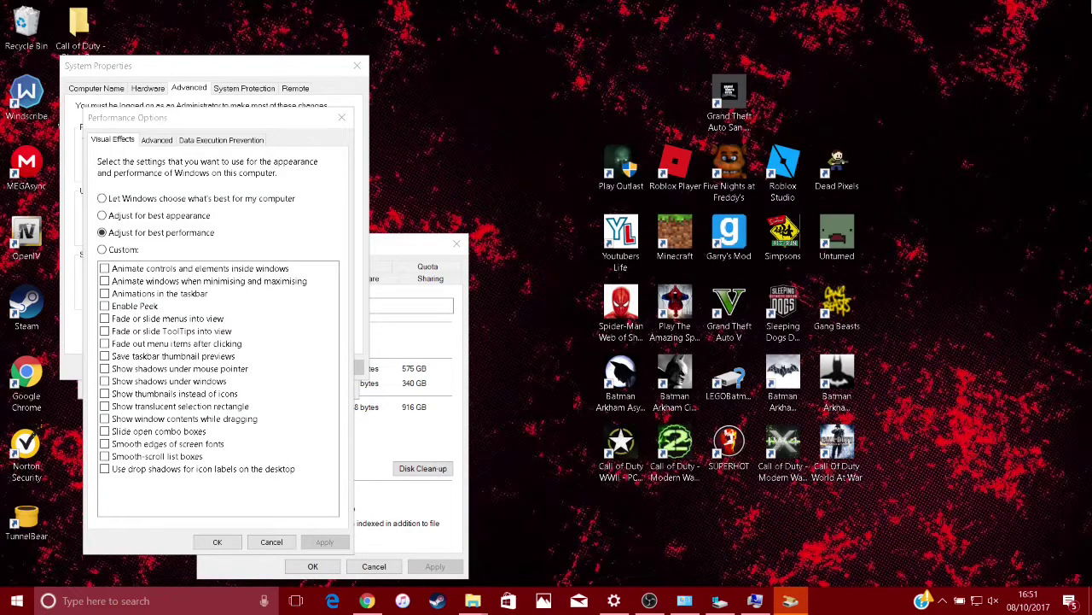
{"action": "left_click", "coordinate": [260, 122]}
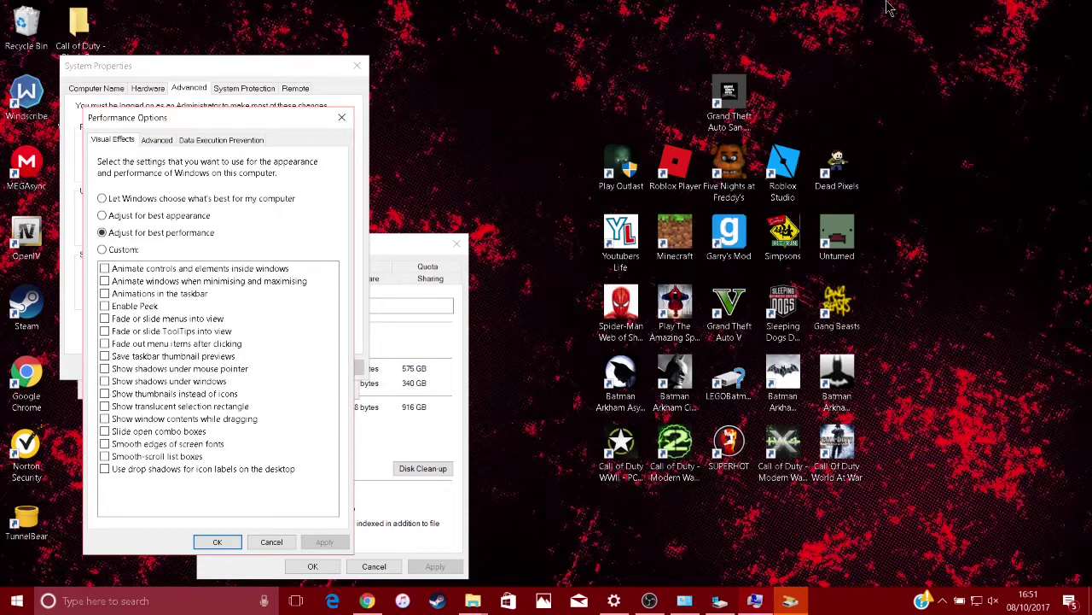
Sweep selection rectangles over empty desktop areas to examine how they are drawn with best-performance visual effects.
{"action": "left_click", "coordinate": [843, 29]}
{"action": "left_click_drag", "start_coordinate": [843, 29], "coordinate": [1075, 119]}
{"action": "left_click_drag", "start_coordinate": [438, 9], "coordinate": [621, 103]}
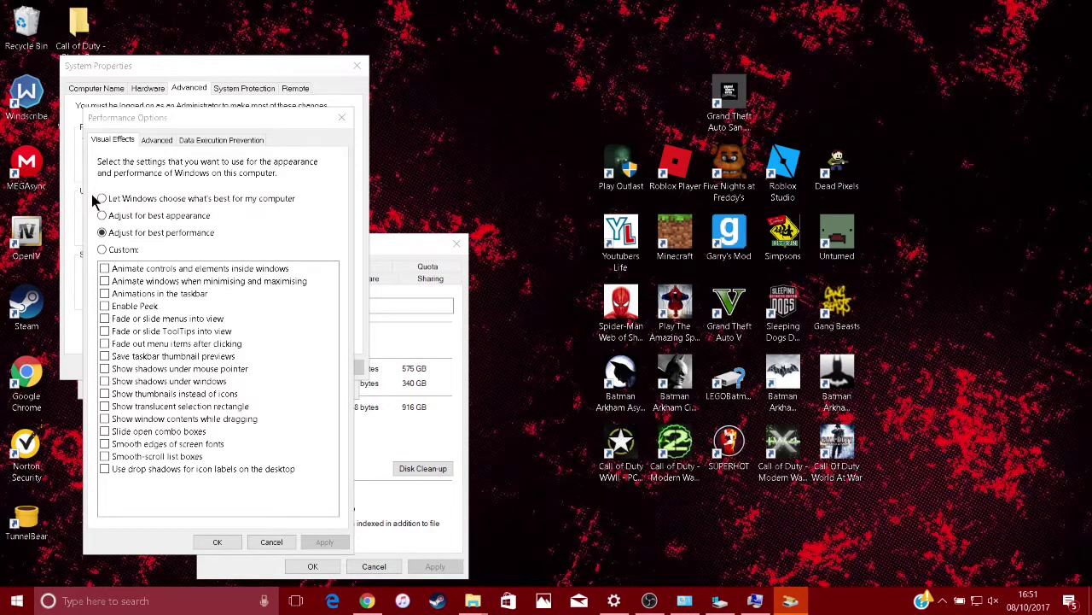
Switch the visual effects to Custom, return to "Adjust for best performance", and sweep more selection rectangles over the desktop.
{"action": "left_click", "coordinate": [102, 249]}
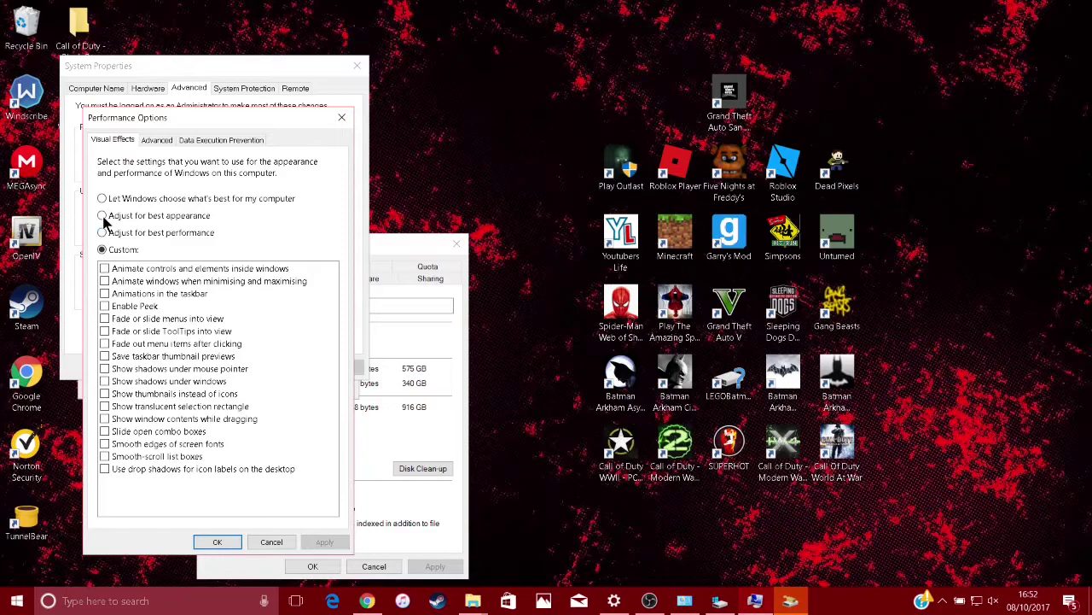
{"action": "left_click", "coordinate": [504, 8]}
{"action": "left_click", "coordinate": [103, 232]}
{"action": "left_click_drag", "start_coordinate": [433, 1], "coordinate": [591, 100]}
{"action": "left_click_drag", "start_coordinate": [813, 15], "coordinate": [1090, 73]}
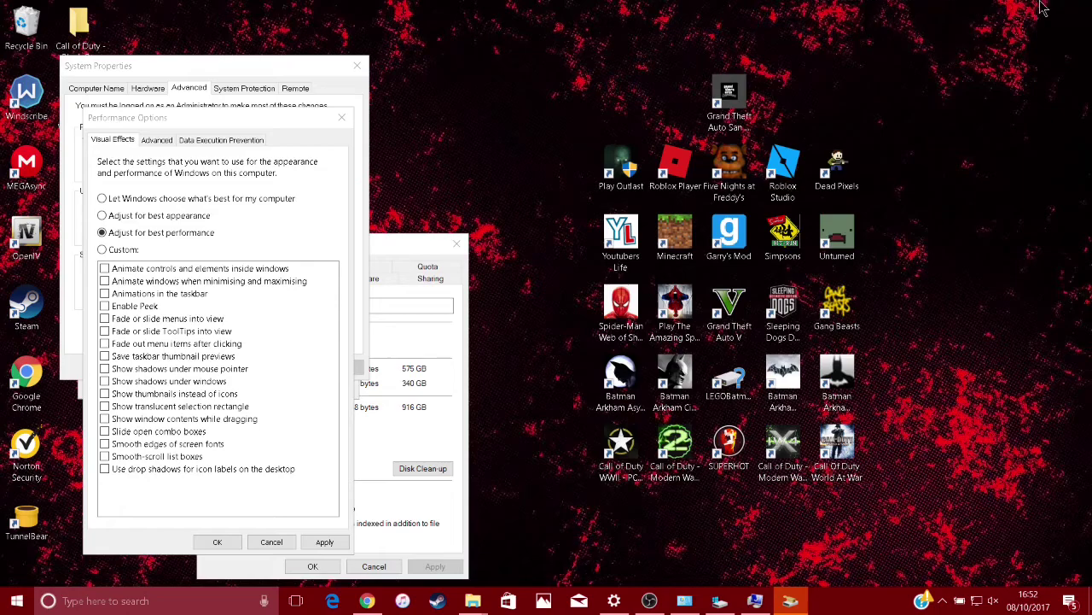
{"action": "left_click_drag", "start_coordinate": [421, 2], "coordinate": [597, 77]}
{"action": "left_click_drag", "start_coordinate": [672, 2], "coordinate": [1091, 103]}
{"action": "left_click", "coordinate": [482, 111]}
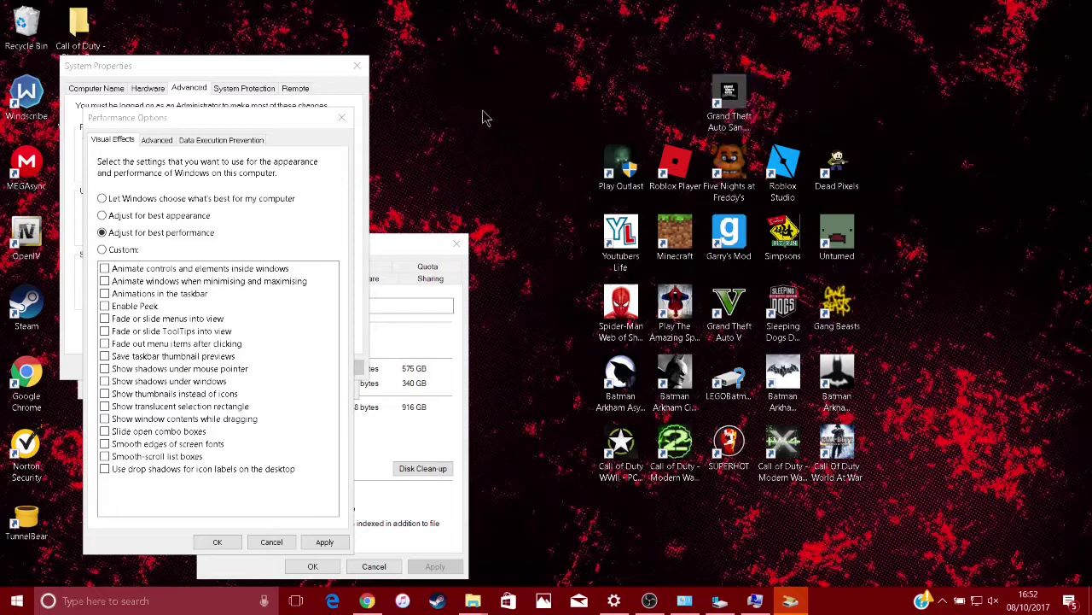
Apply the "Adjust for best performance" visual effects and close the Performance Options and System Properties dialogs with the changes accepted.
{"action": "left_click", "coordinate": [326, 542]}
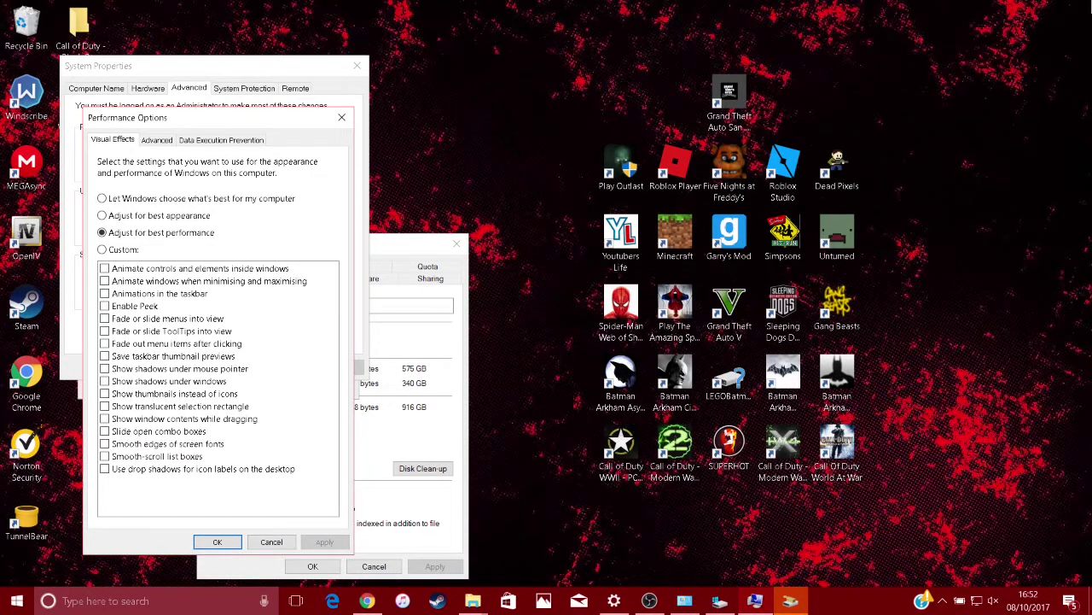
{"action": "left_click", "coordinate": [208, 545]}
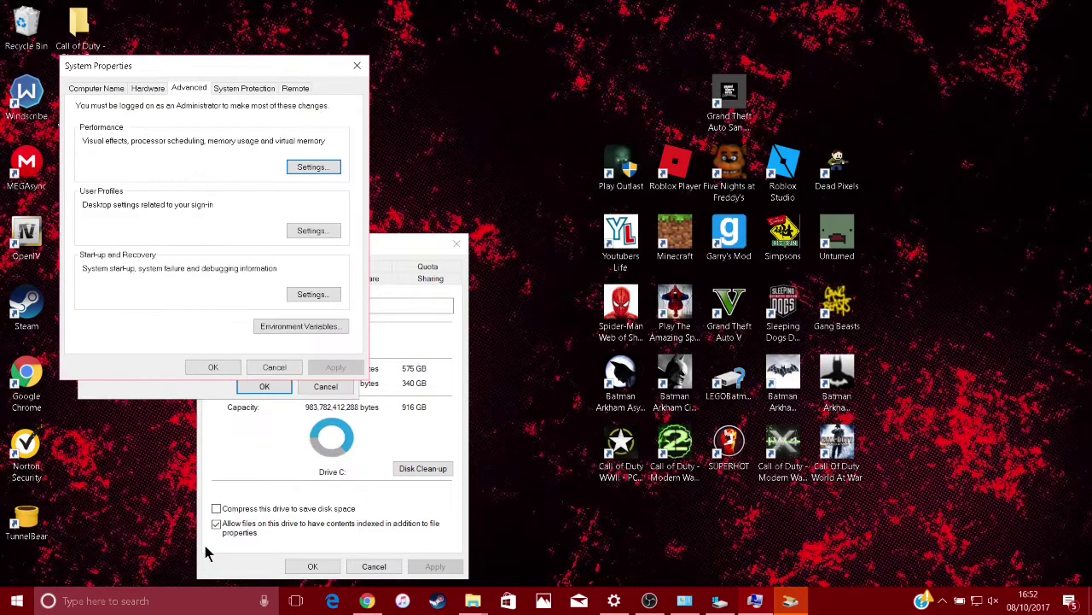
{"action": "left_click", "coordinate": [214, 367]}
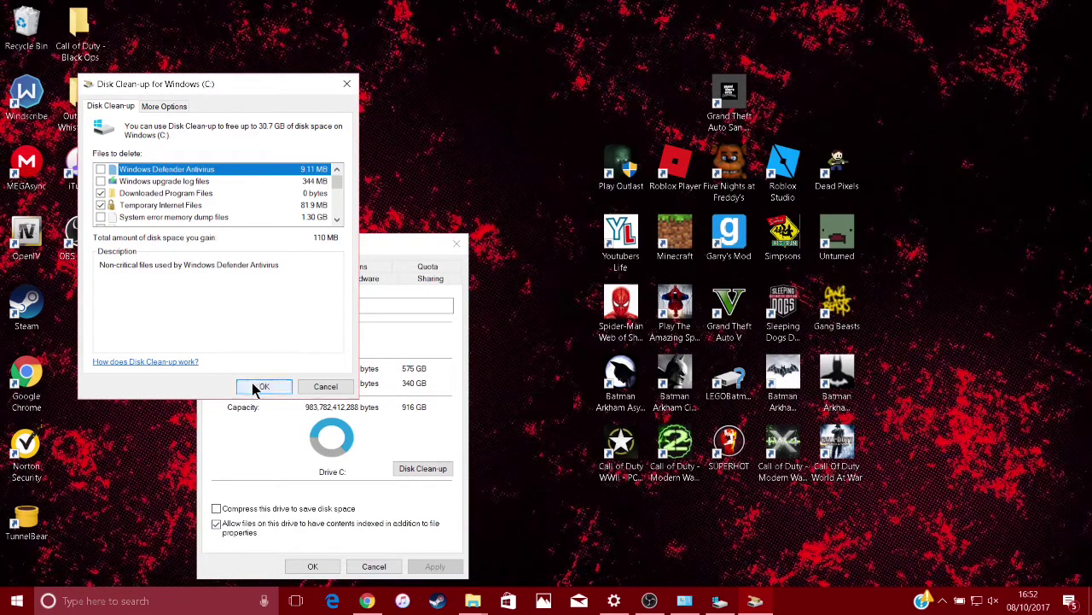
Start Disk Clean-up for drive C:, confirm permanent deletion of the files, and close the progress window and the drive's properties.
{"action": "left_click", "coordinate": [256, 388]}
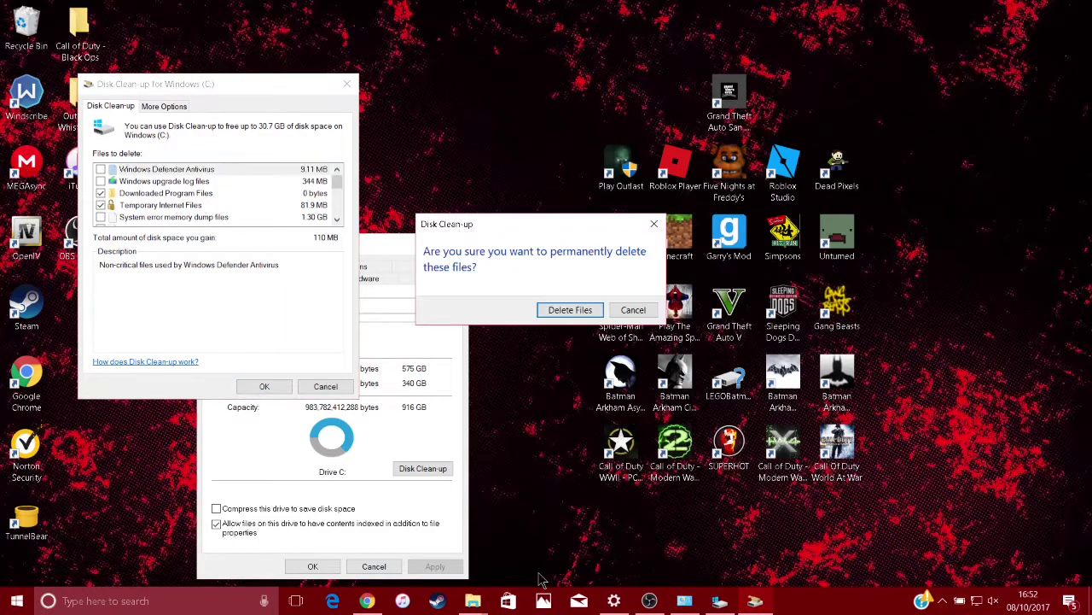
{"action": "left_click", "coordinate": [568, 311]}
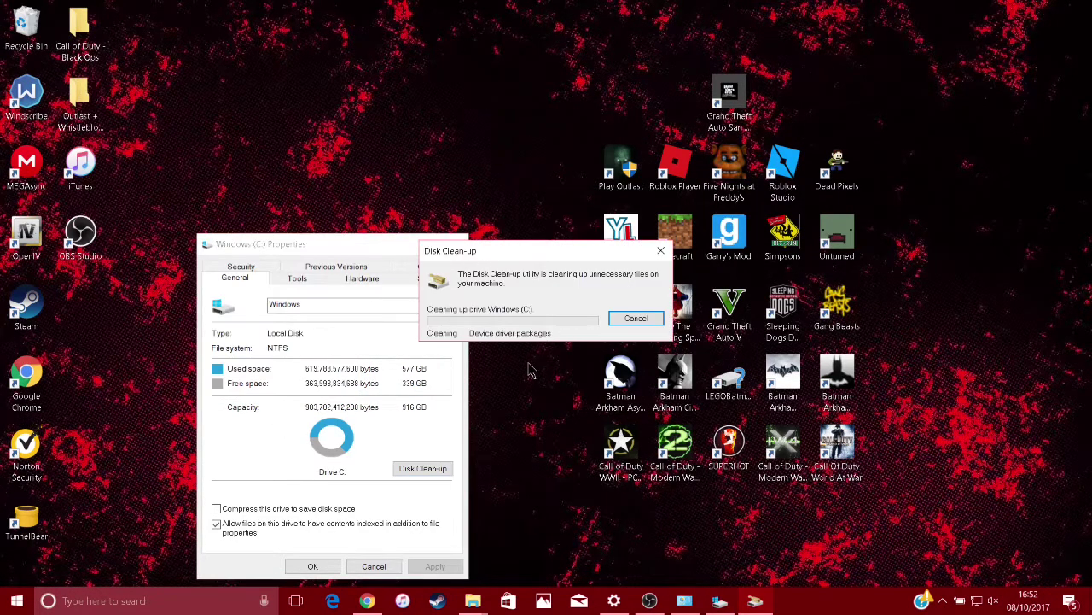
{"action": "left_click", "coordinate": [662, 252]}
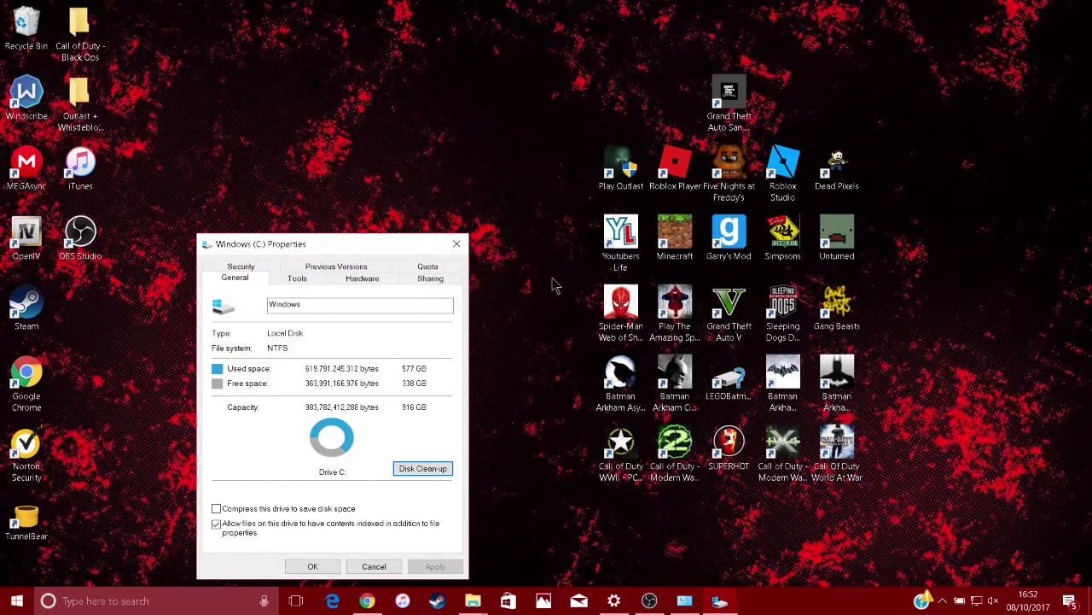
{"action": "left_click", "coordinate": [457, 245]}
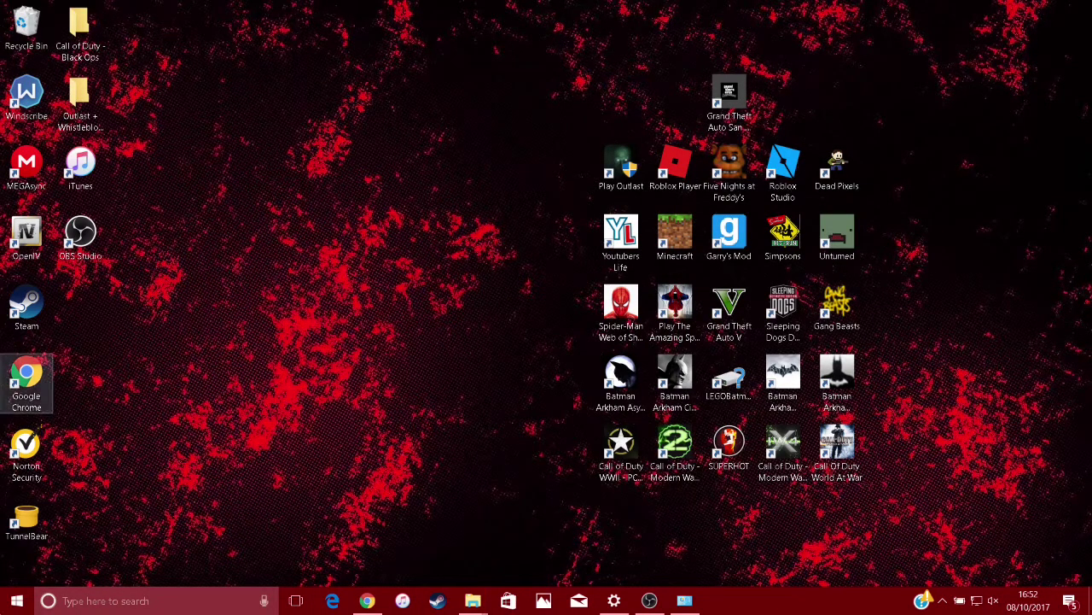
Reopen Performance Options from System Properties and select "Adjust for best performance" for the visual effects.
{"action": "left_click", "coordinate": [17, 600]}
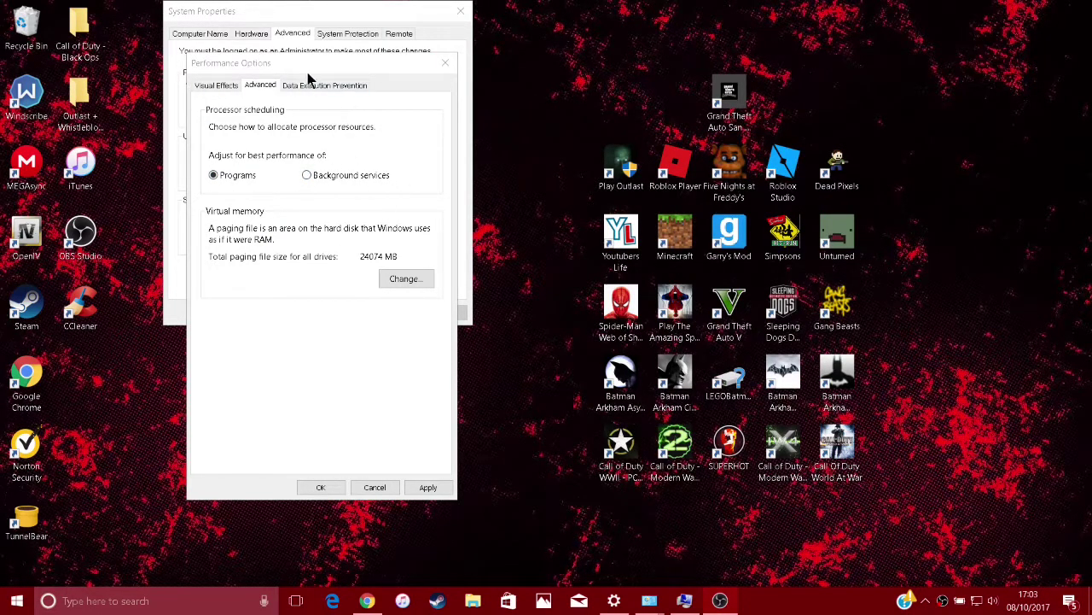
{"action": "left_click", "coordinate": [444, 65]}
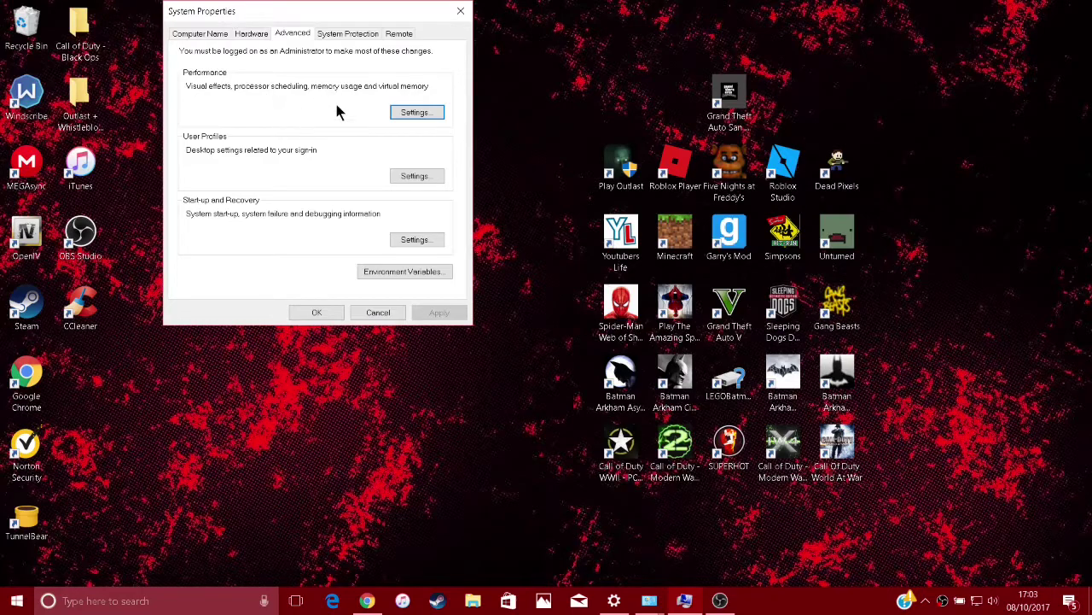
{"action": "left_click", "coordinate": [407, 111]}
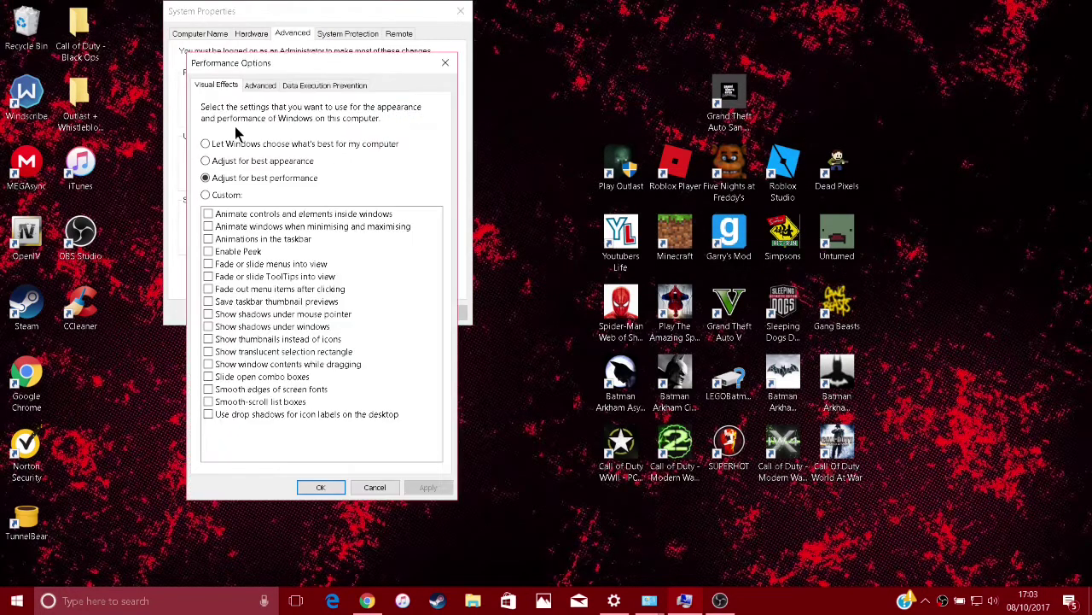
{"action": "left_click", "coordinate": [205, 177]}
Open the Virtual Memory settings and toggle automatic paging file management for all drives on and back off.
{"action": "left_click", "coordinate": [275, 87]}
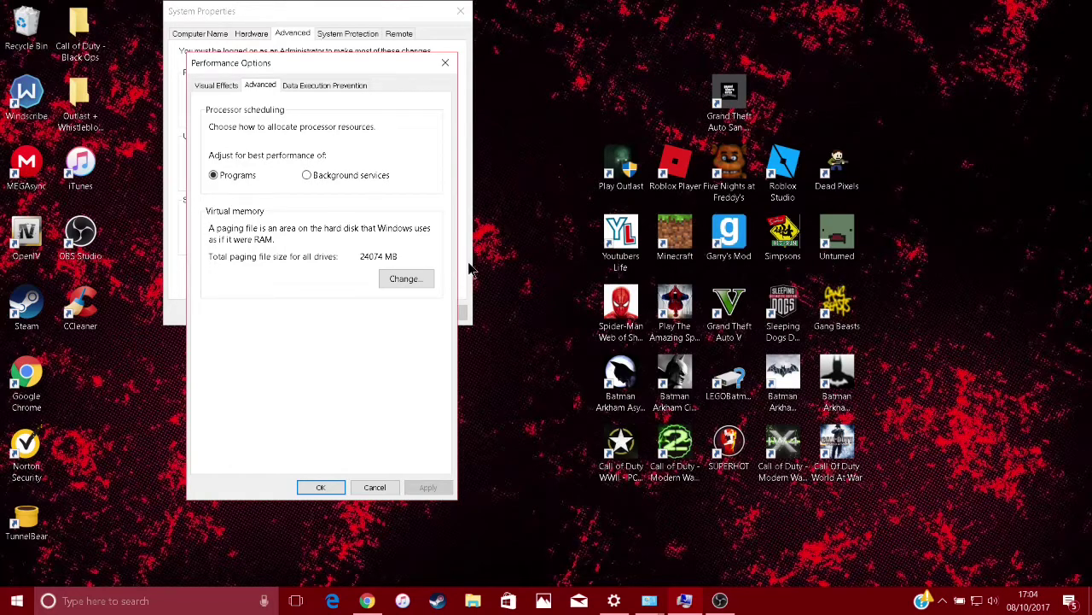
{"action": "left_click", "coordinate": [395, 280]}
{"action": "left_click", "coordinate": [329, 314]}
{"action": "left_click_drag", "start_coordinate": [346, 291], "coordinate": [338, 291]}
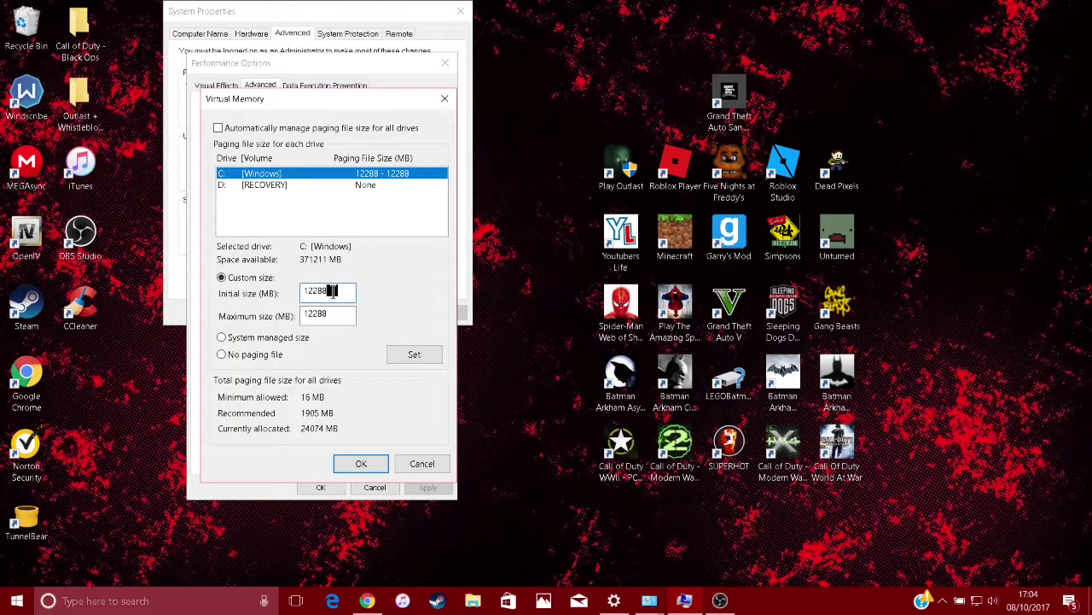
{"action": "left_click", "coordinate": [219, 129]}
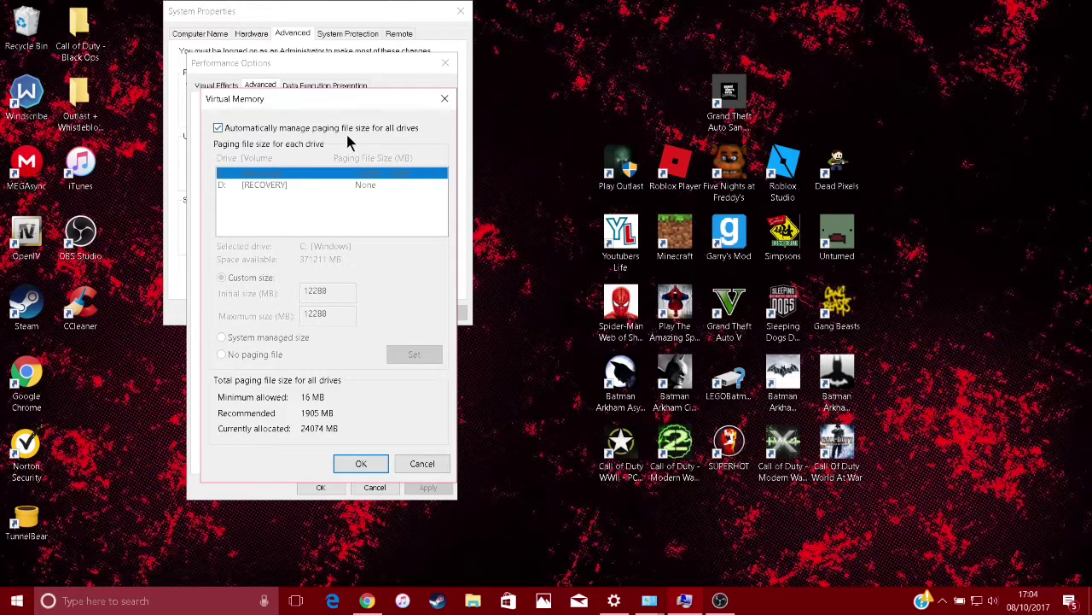
{"action": "left_click", "coordinate": [219, 129]}
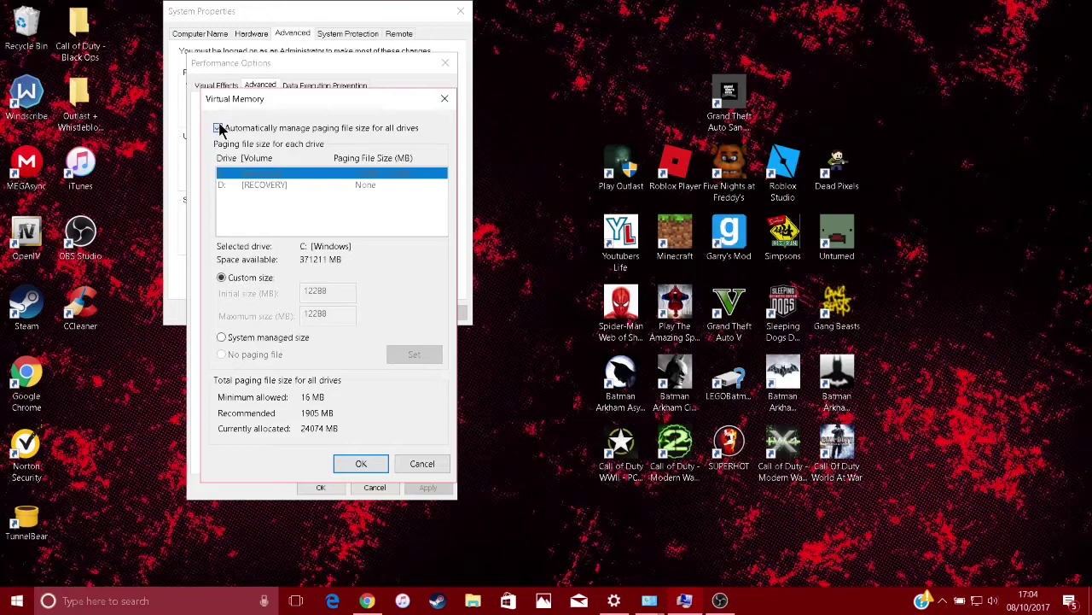
Set a custom paging file for drive C: with initial and maximum sizes of 12288 MB, and accept the virtual memory settings.
{"action": "left_click", "coordinate": [221, 279]}
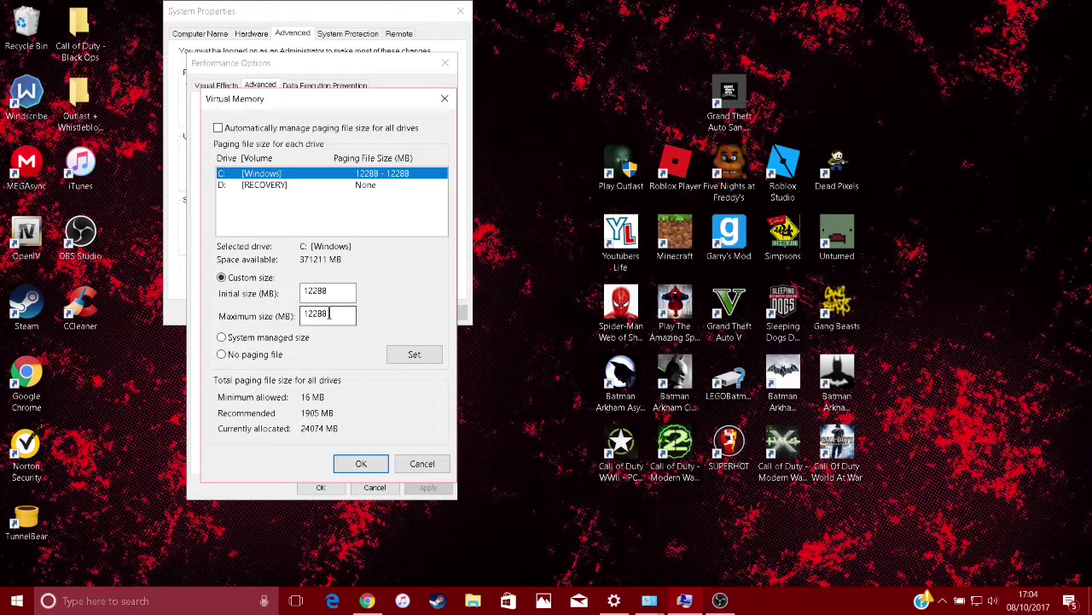
{"action": "left_click", "coordinate": [330, 292]}
{"action": "left_click", "coordinate": [329, 315]}
{"action": "left_click", "coordinate": [407, 357]}
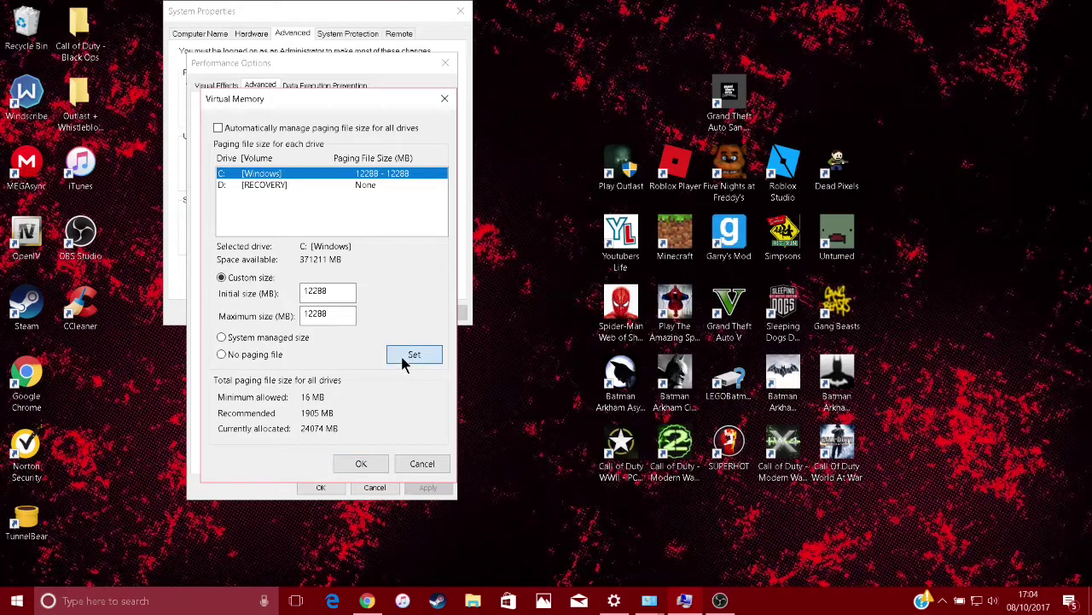
{"action": "left_click", "coordinate": [363, 464]}
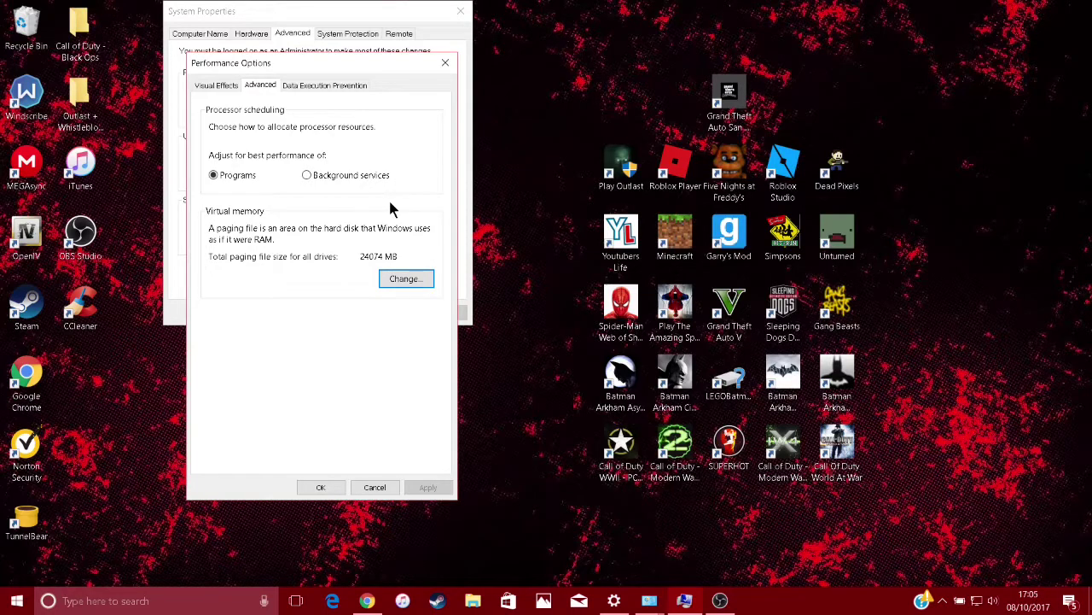
Accept and close Performance Options and System Properties, and postpone the computer restart.
{"action": "left_click_drag", "start_coordinate": [398, 64], "coordinate": [491, 76]}
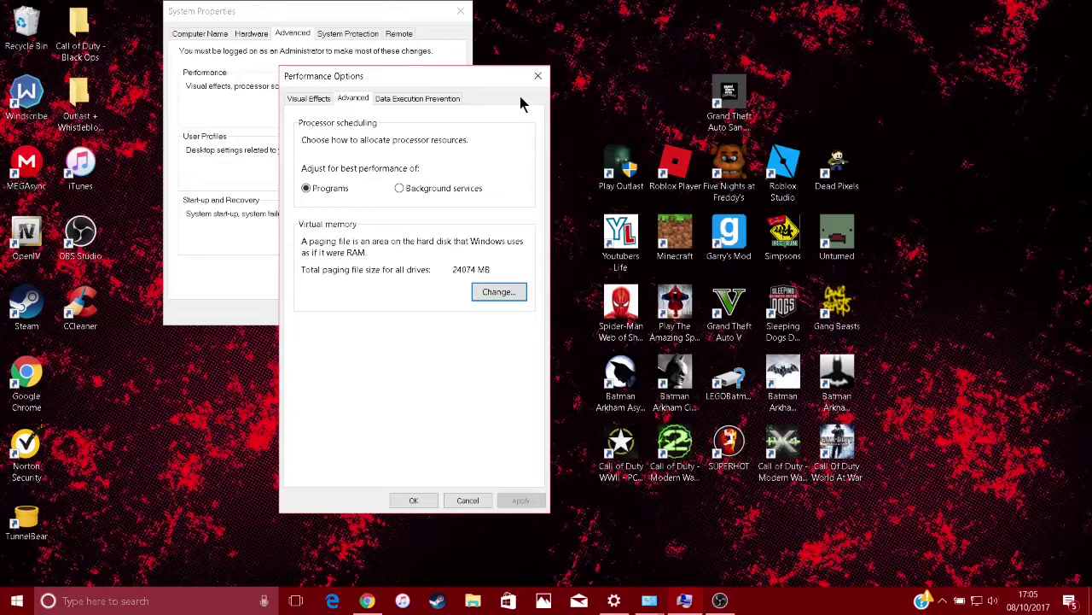
{"action": "left_click", "coordinate": [410, 501]}
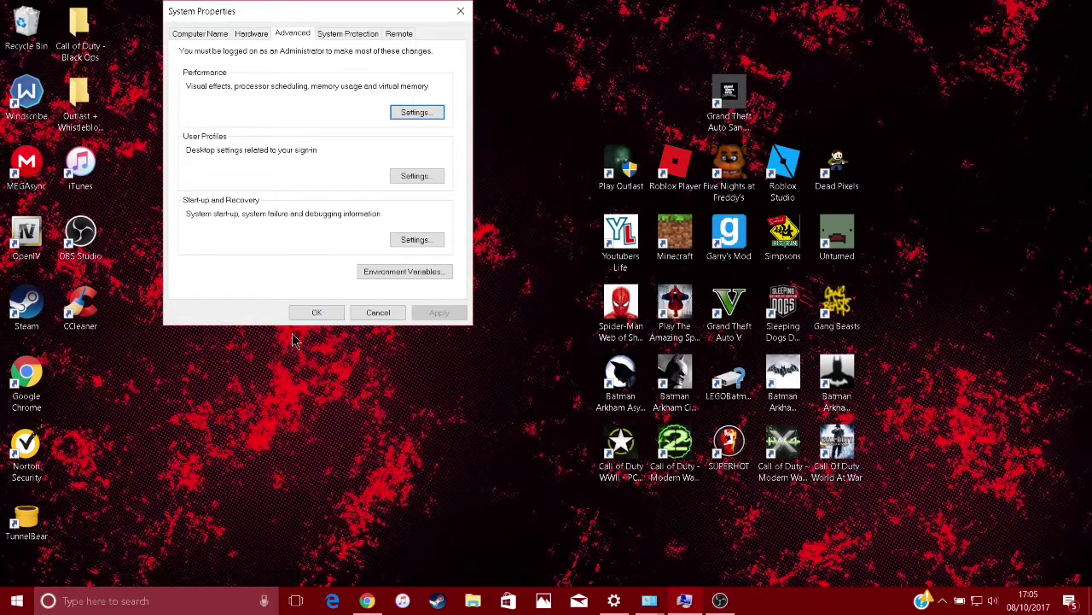
{"action": "left_click", "coordinate": [335, 314]}
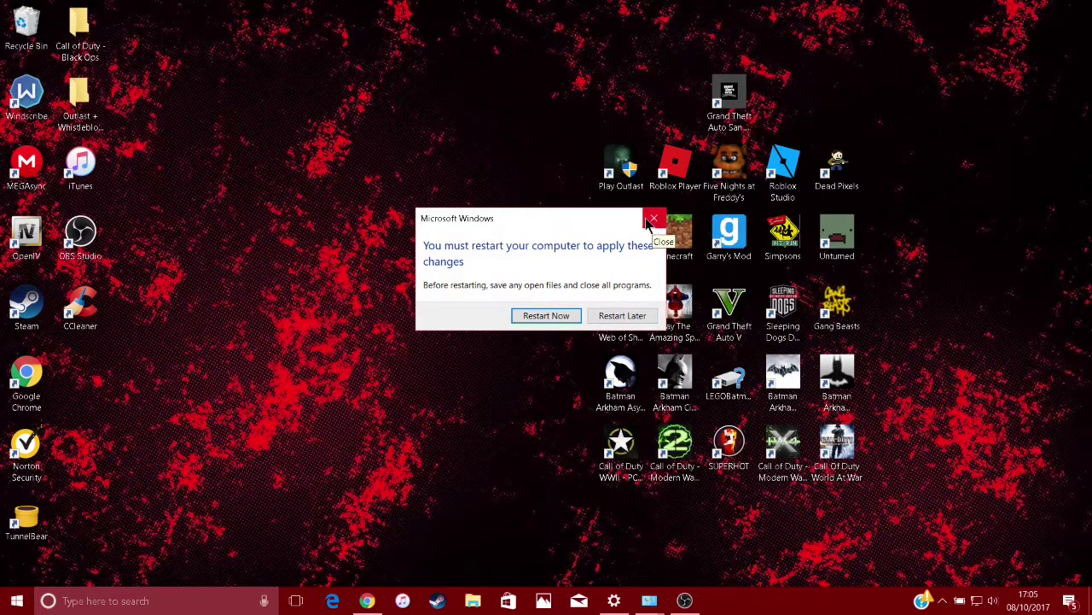
{"action": "left_click", "coordinate": [645, 314]}
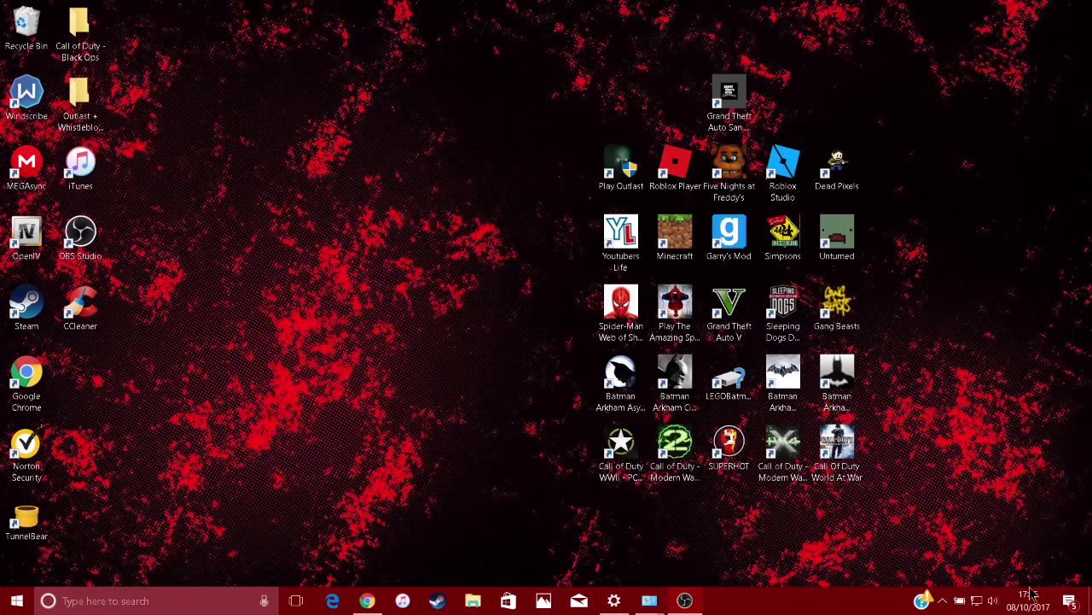
Open Power Options from the battery indicator and maximise its window.
{"action": "right_click", "coordinate": [961, 602]}
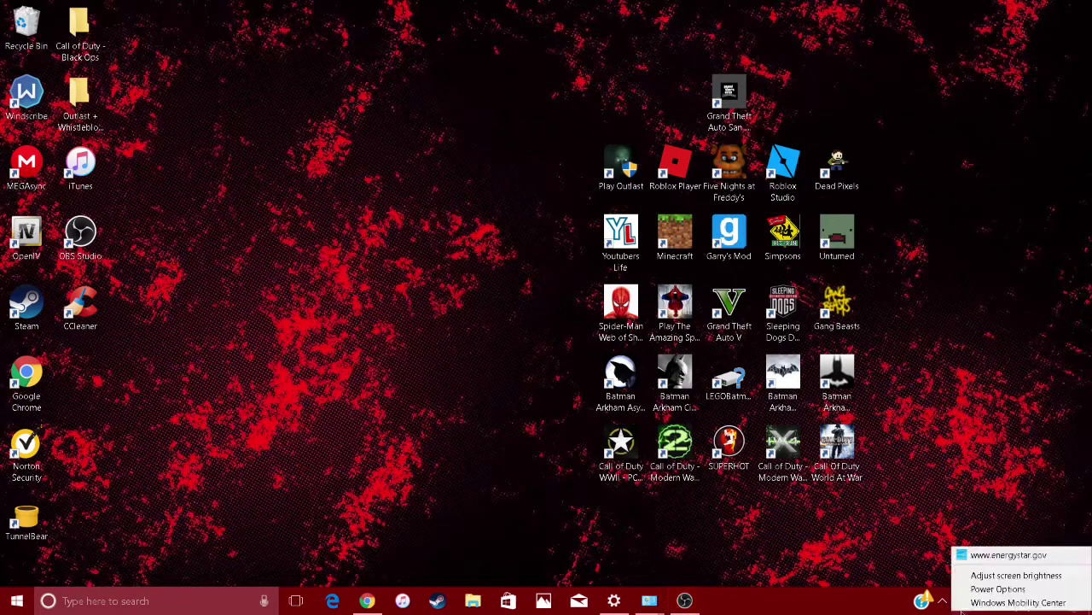
{"action": "left_click", "coordinate": [1001, 529]}
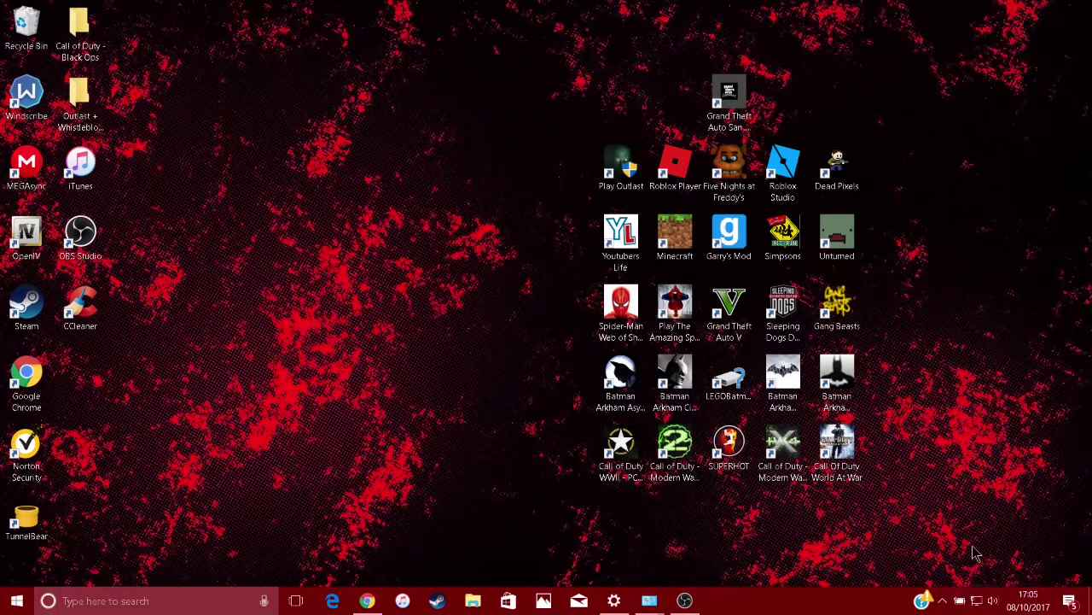
{"action": "right_click", "coordinate": [959, 601]}
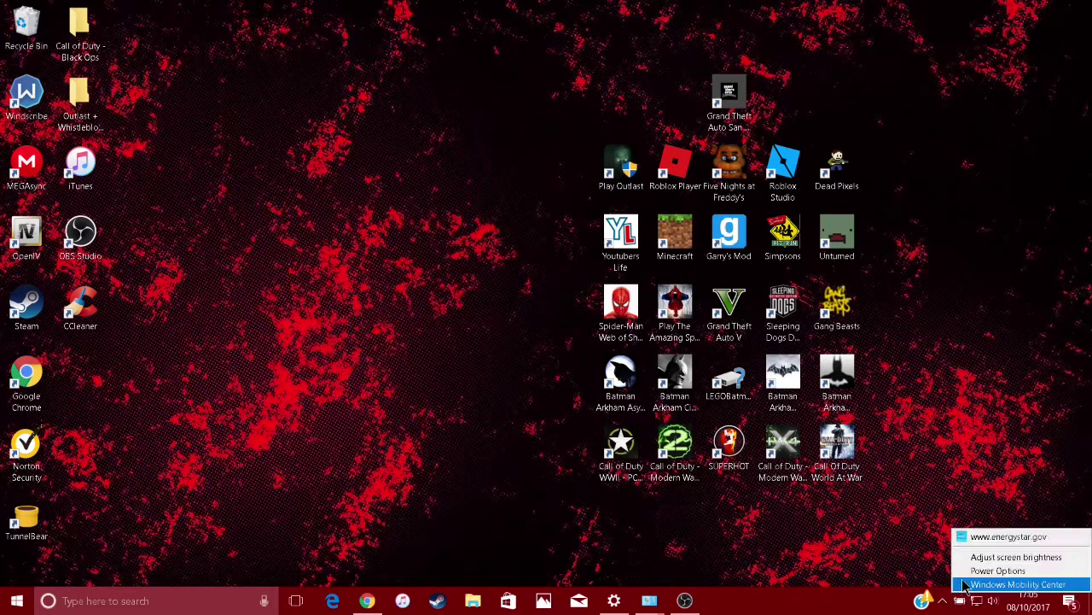
{"action": "left_click", "coordinate": [978, 570]}
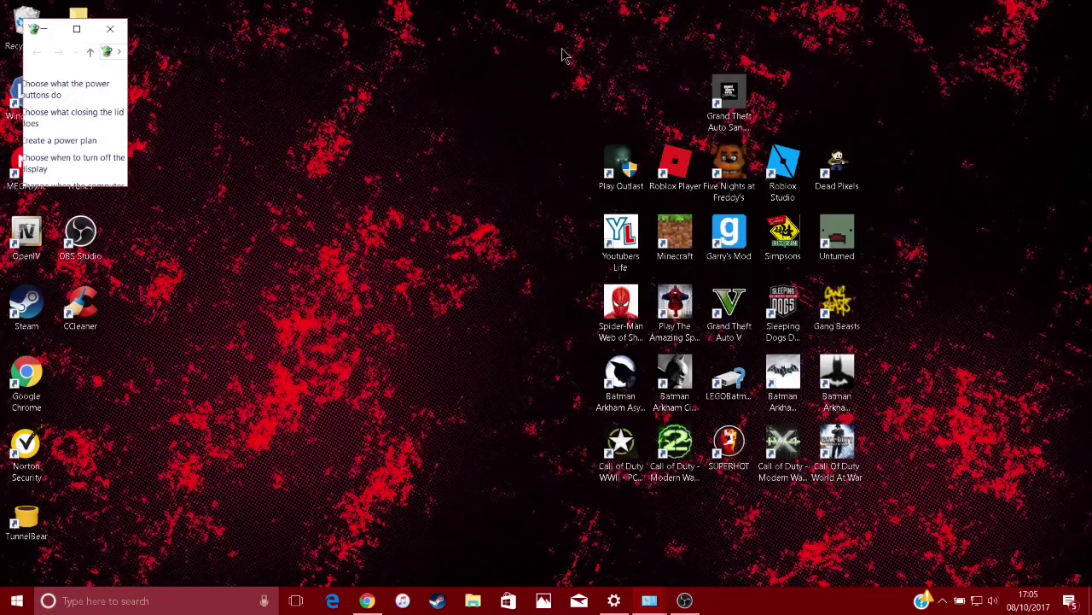
{"action": "left_click", "coordinate": [76, 28]}
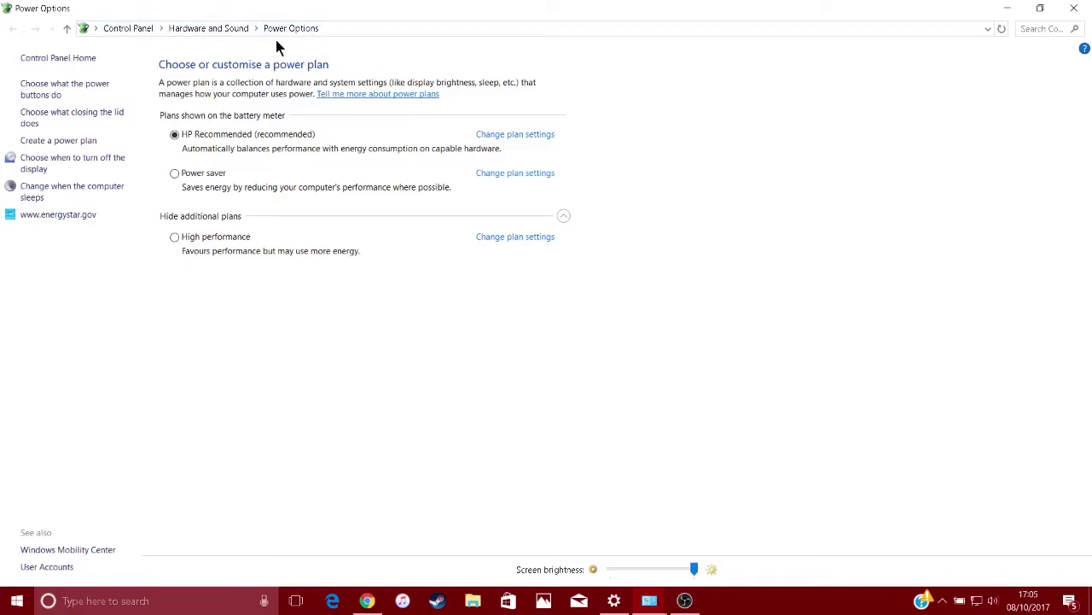
Hide and show the additional power plans to examine the available choices, keeping HP Recommended selected.
{"action": "left_click", "coordinate": [563, 217]}
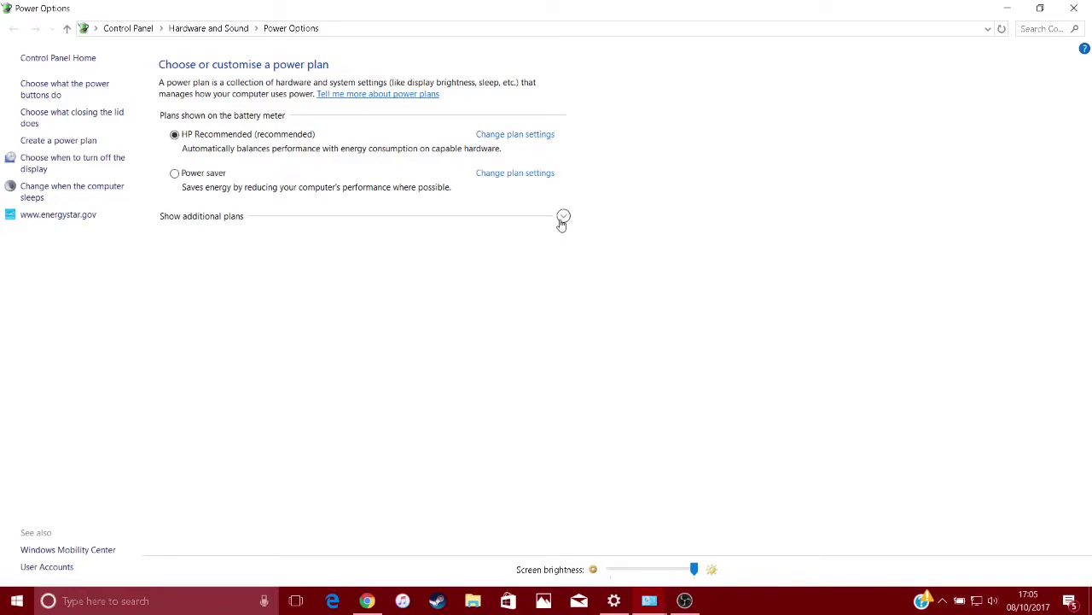
{"action": "left_click", "coordinate": [563, 218]}
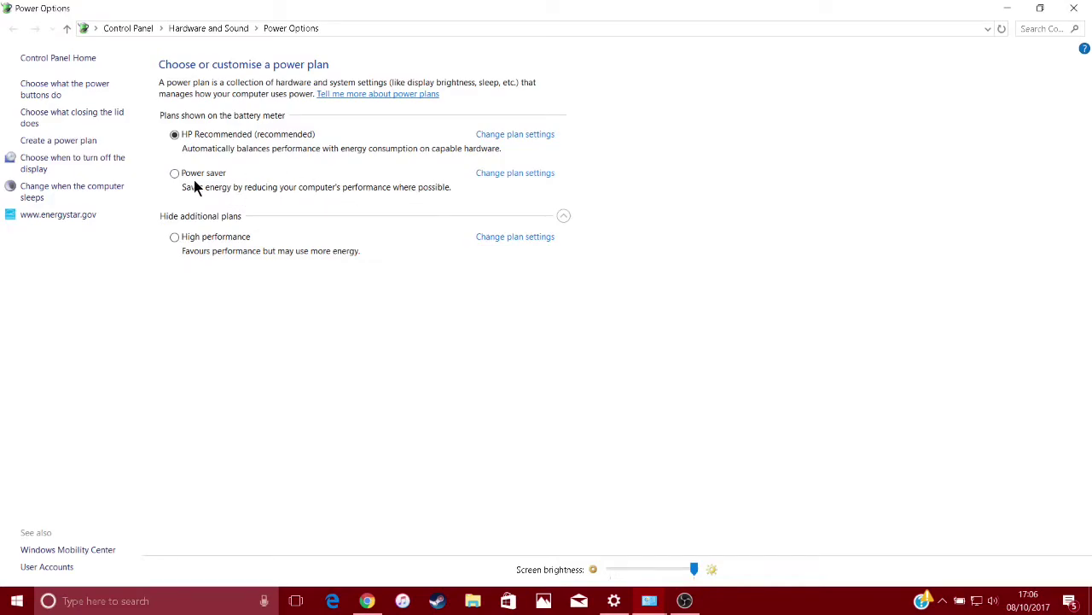
{"action": "left_click", "coordinate": [173, 135]}
{"action": "left_click", "coordinate": [563, 217]}
{"action": "left_click", "coordinate": [564, 216]}
Select the High performance power plan and close Power Options.
{"action": "mouse_move", "coordinate": [956, 590]}
{"action": "left_click", "coordinate": [175, 237]}
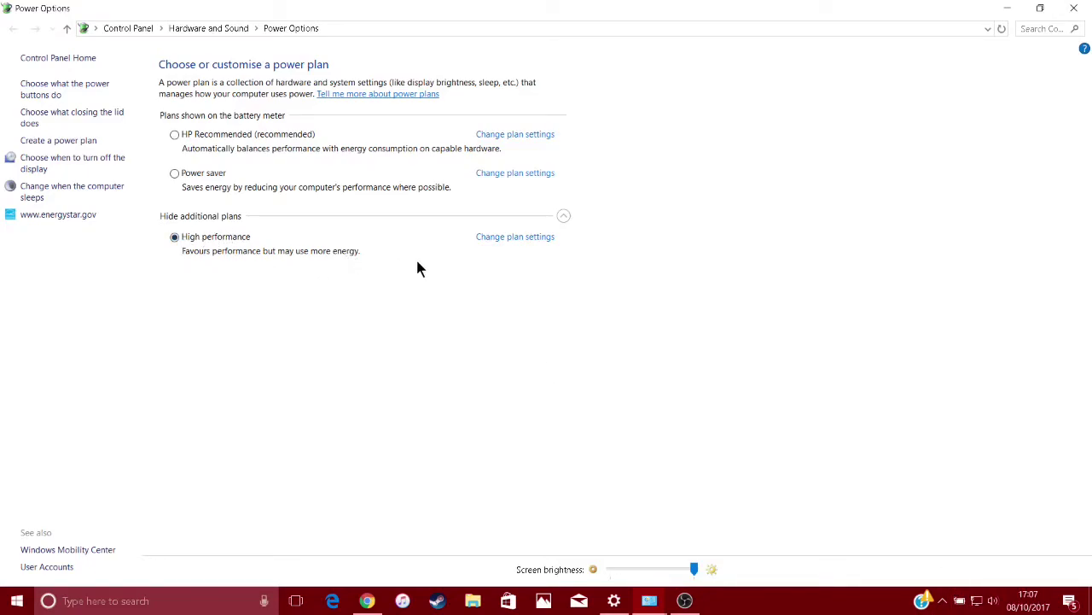
{"action": "left_click", "coordinate": [1075, 9]}
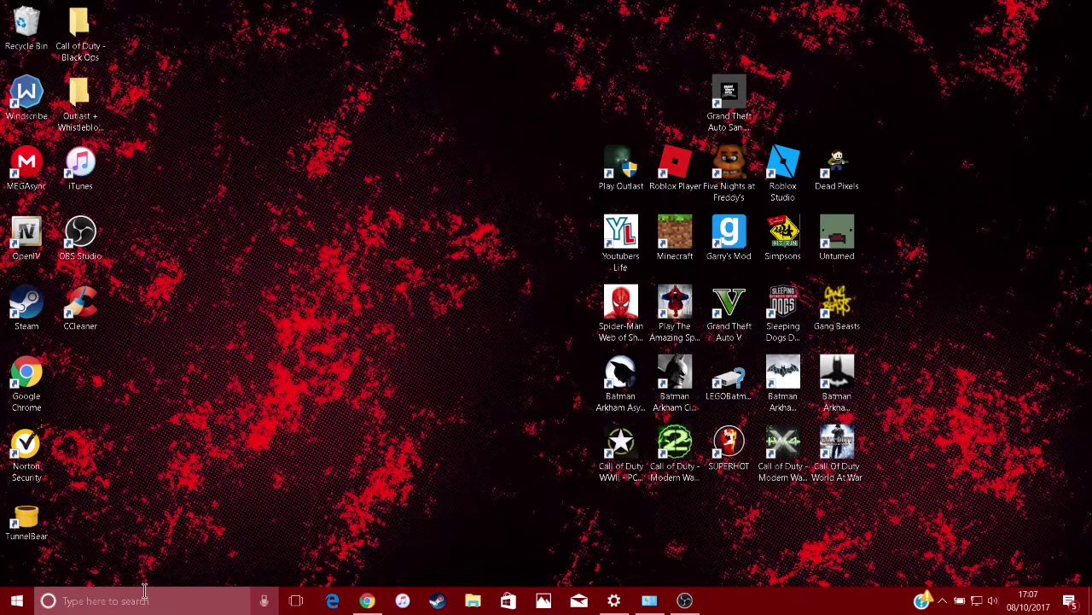
Open System Configuration by searching for msconfig and choose Selective startup.
{"action": "left_click", "coordinate": [109, 601]}
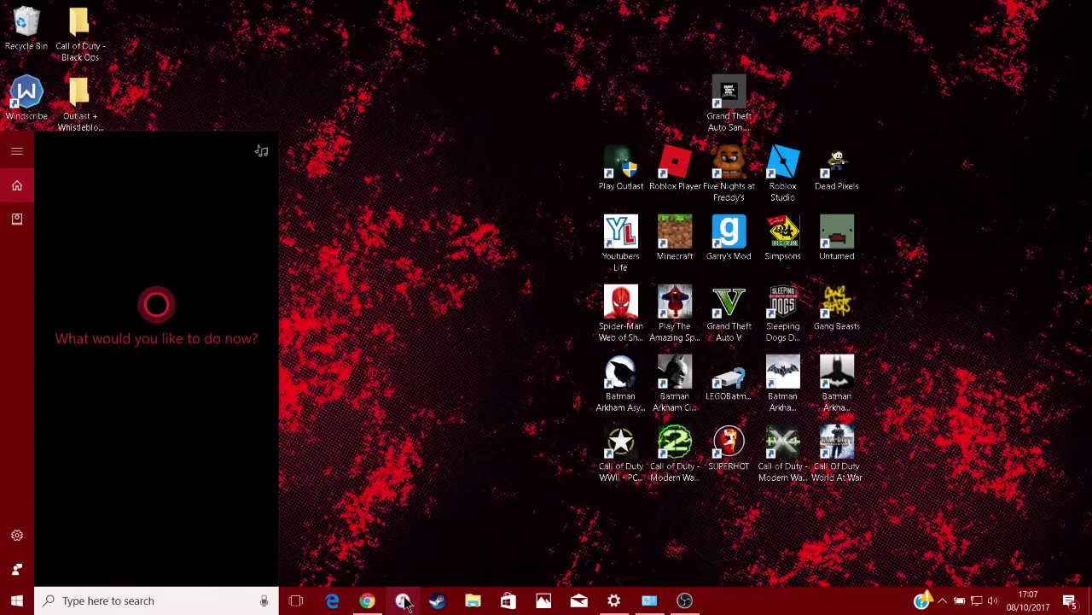
{"action": "type", "text": "msconfig"}
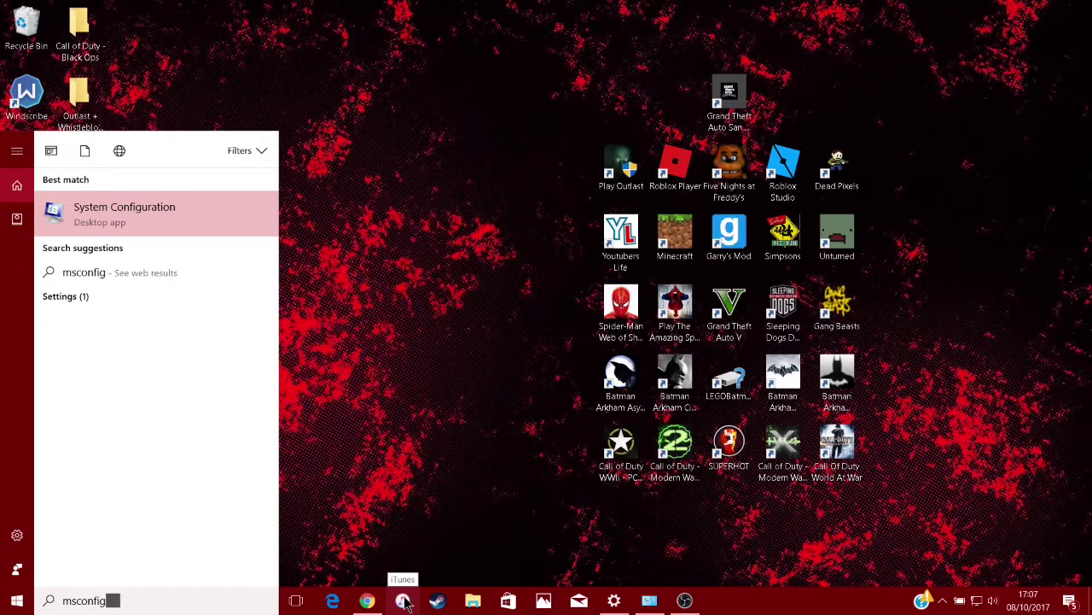
{"action": "key", "text": "Return"}
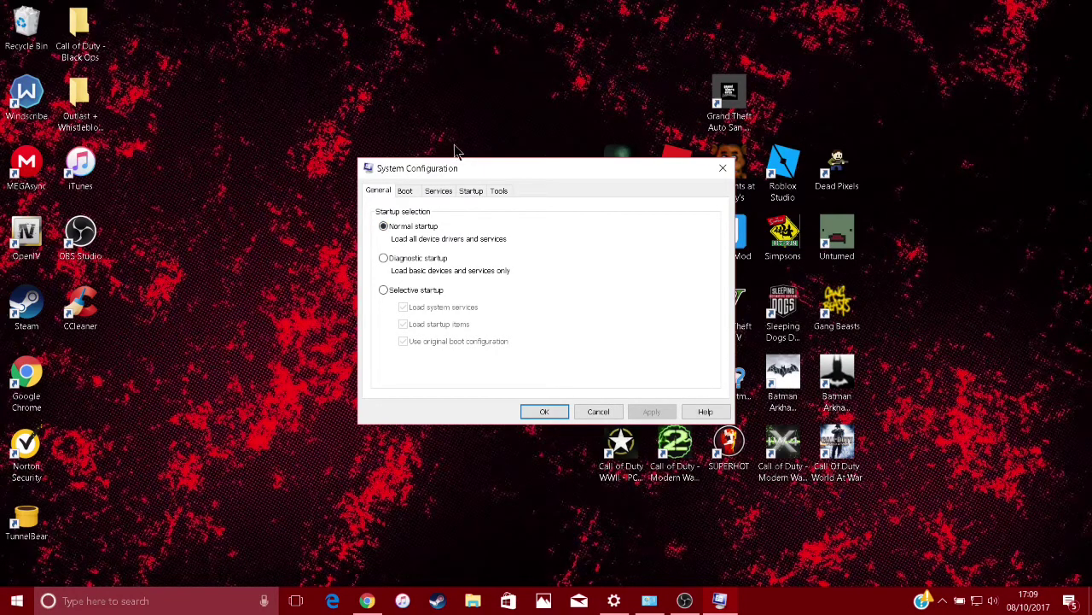
{"action": "left_click", "coordinate": [384, 290]}
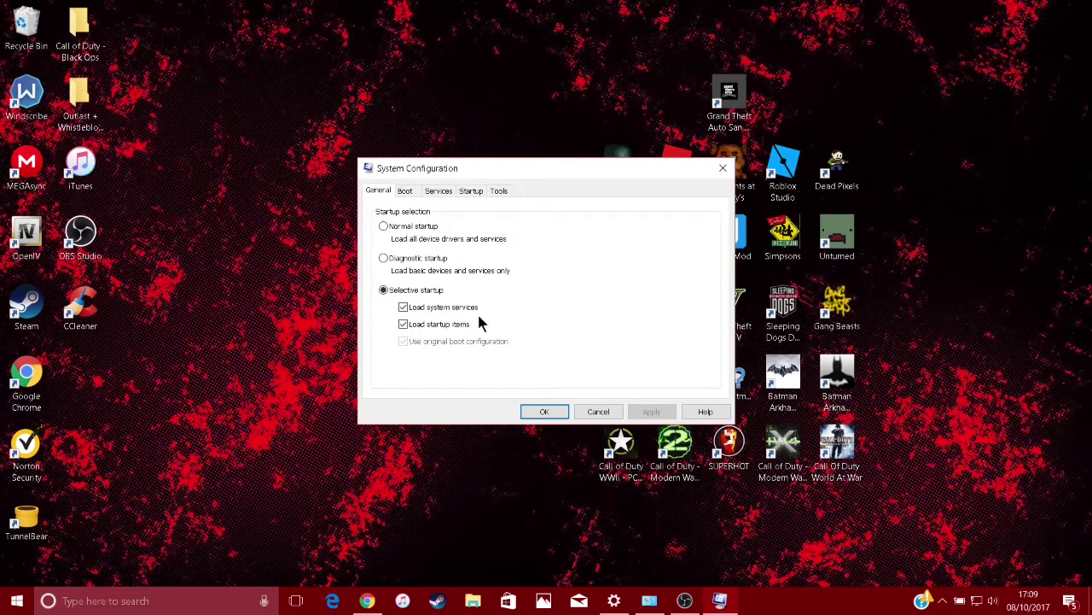
Set the boot timeout to 3 seconds in System Configuration and apply the change.
{"action": "left_click", "coordinate": [405, 191]}
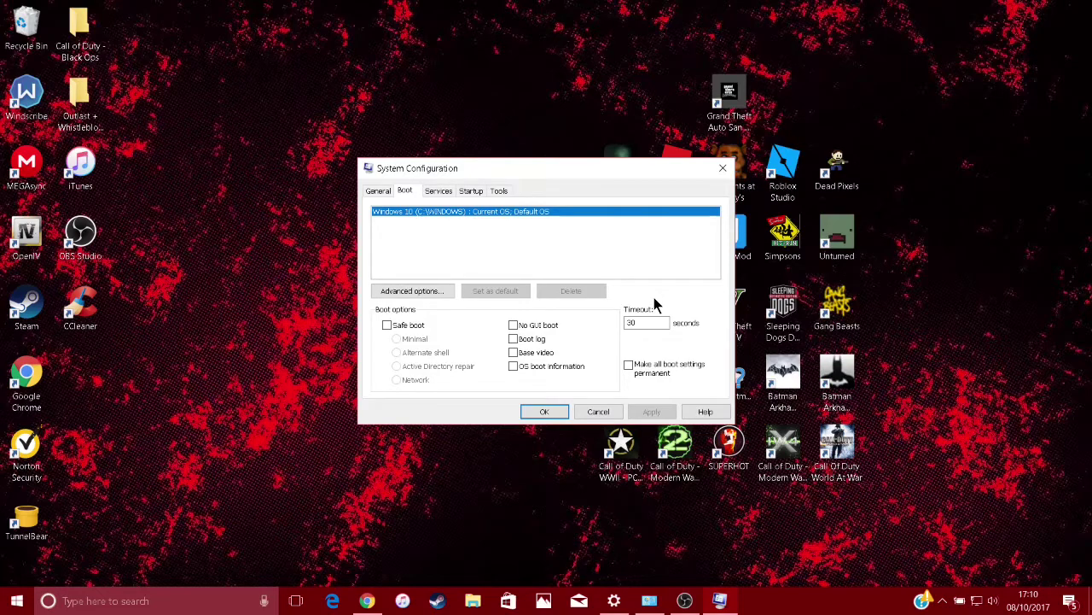
{"action": "left_click", "coordinate": [646, 324]}
{"action": "type", "text": "3"}
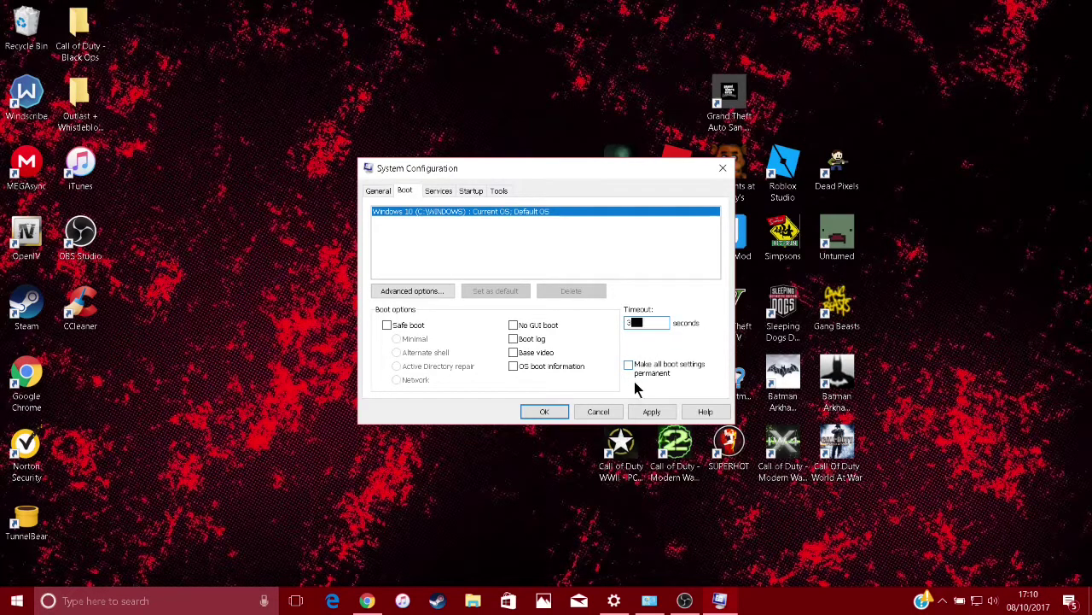
{"action": "left_click", "coordinate": [648, 411]}
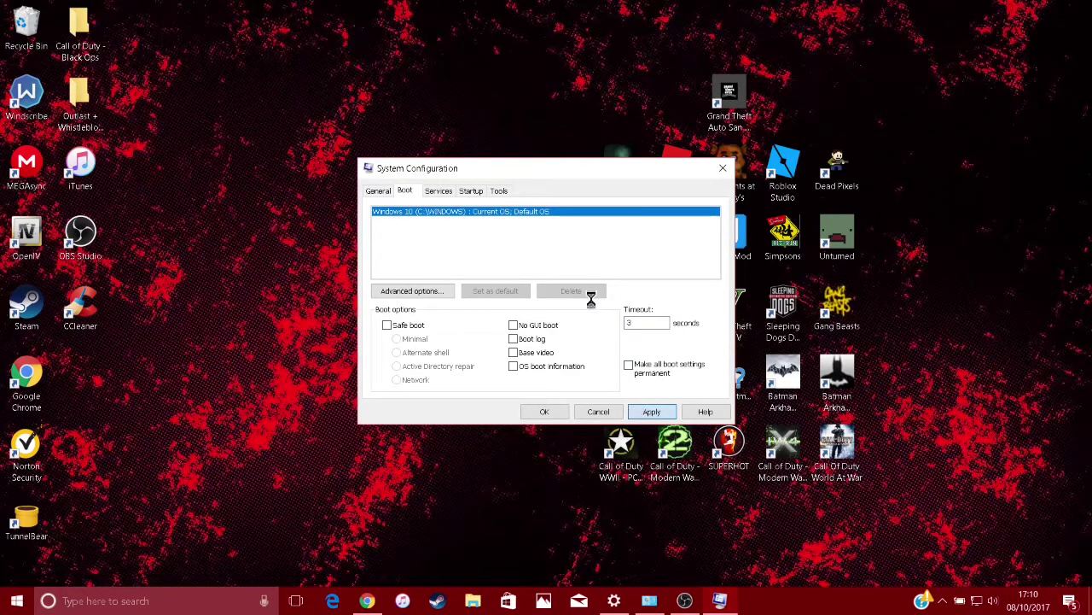
Examine the full list of services in System Configuration, checking their manufacturers and statuses for ones that could be disabled.
{"action": "left_click", "coordinate": [438, 192]}
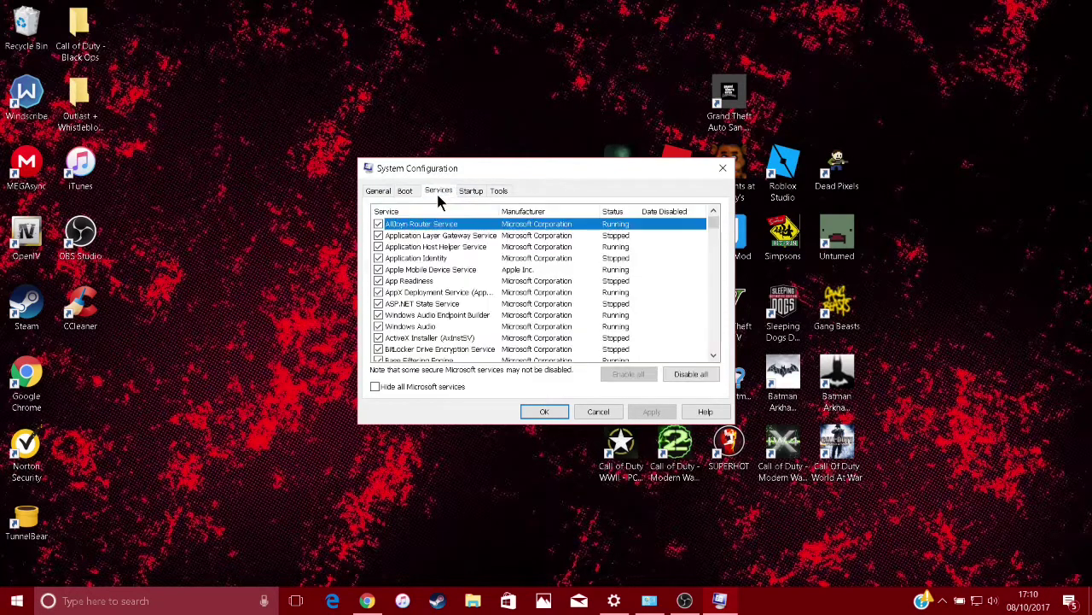
{"action": "scroll", "coordinate": [413, 240], "scroll_direction": "down", "scroll_amount": 15}
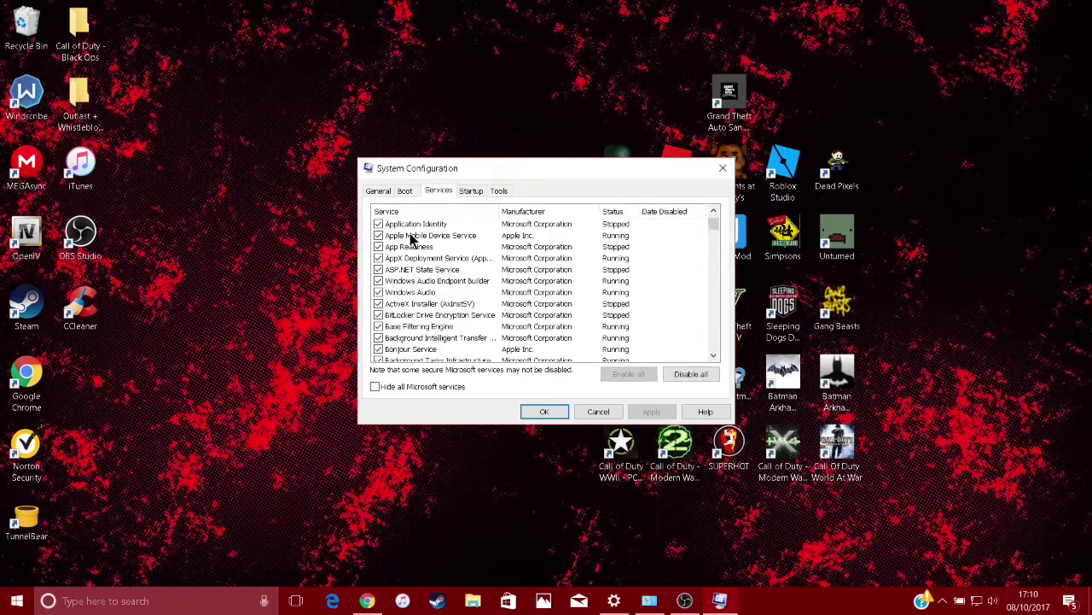
{"action": "scroll", "coordinate": [421, 282], "scroll_direction": "down", "scroll_amount": 20}
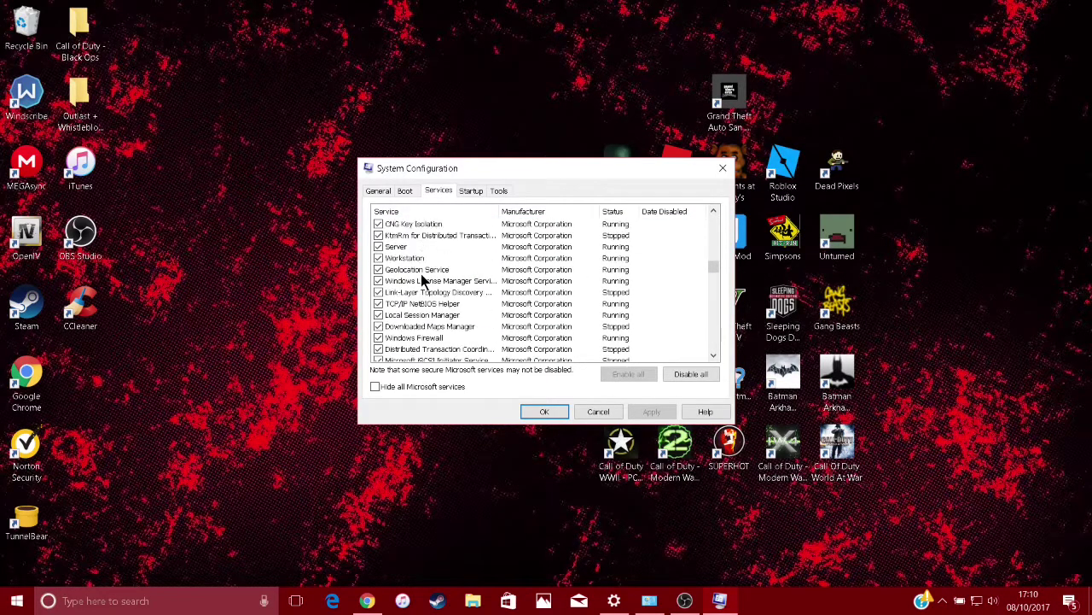
{"action": "scroll", "coordinate": [421, 284], "scroll_direction": "down", "scroll_amount": 12}
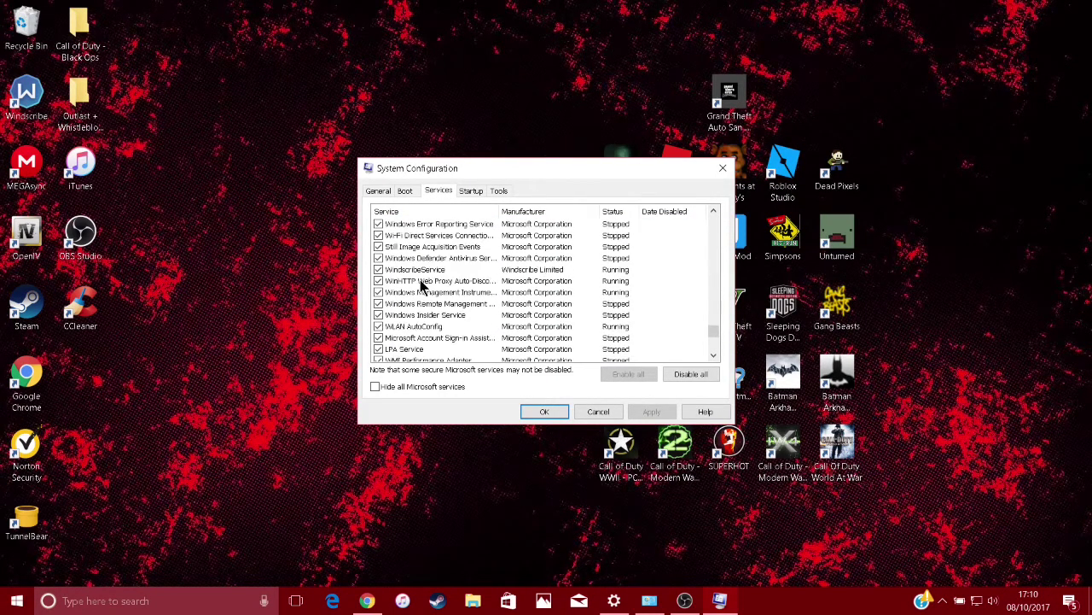
{"action": "scroll", "coordinate": [506, 315], "scroll_direction": "up", "scroll_amount": 15}
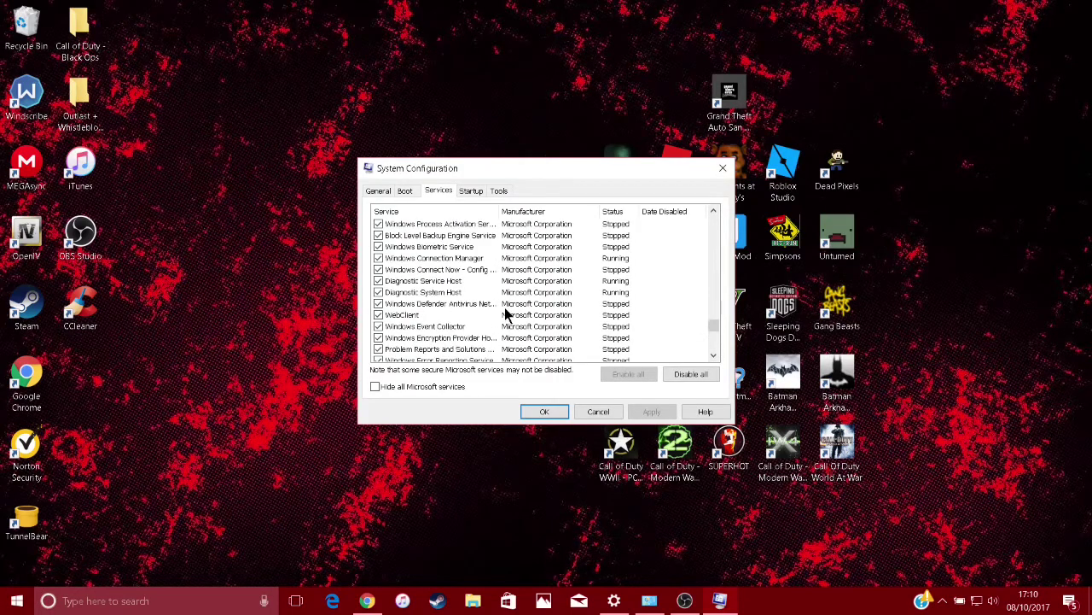
{"action": "scroll", "coordinate": [506, 315], "scroll_direction": "up", "scroll_amount": 15}
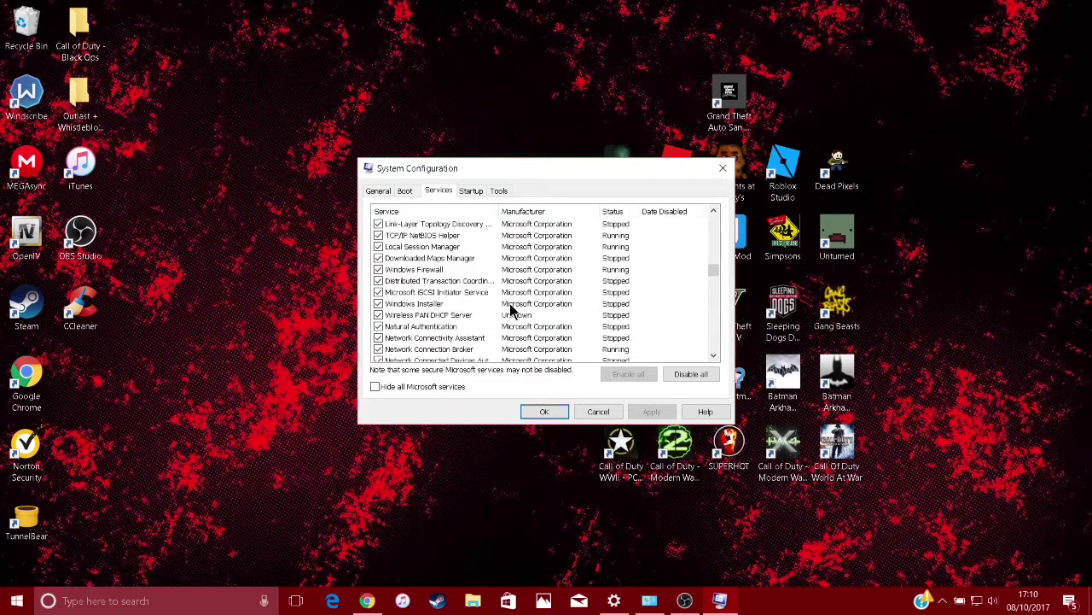
{"action": "scroll", "coordinate": [516, 294], "scroll_direction": "up", "scroll_amount": 4}
{"action": "scroll", "coordinate": [385, 276], "scroll_direction": "down", "scroll_amount": 1}
{"action": "scroll", "coordinate": [462, 318], "scroll_direction": "up", "scroll_amount": 1}
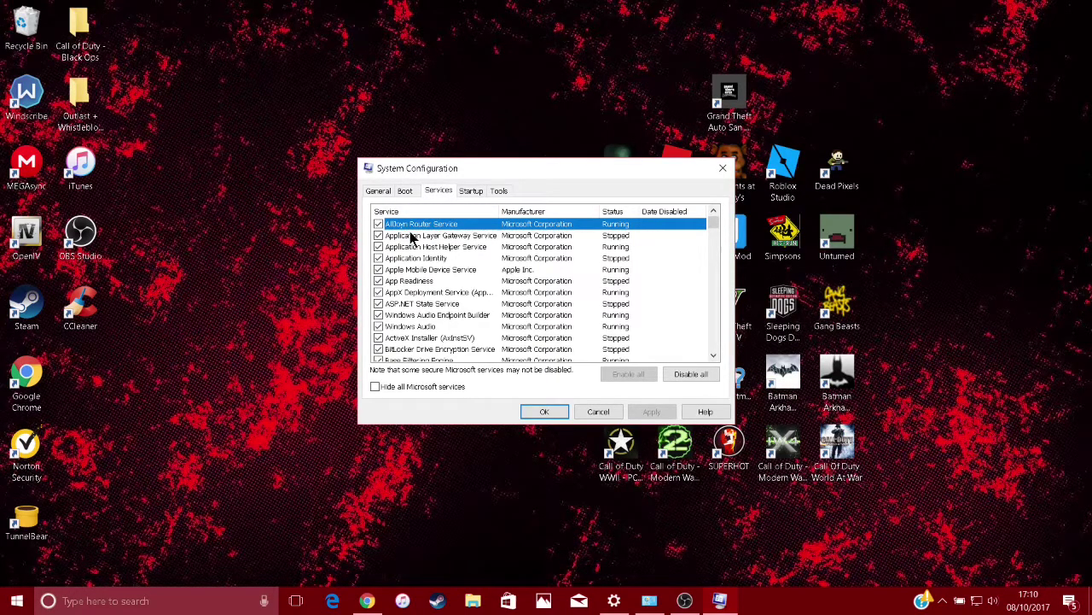
{"action": "scroll", "coordinate": [379, 229], "scroll_direction": "down", "scroll_amount": 1}
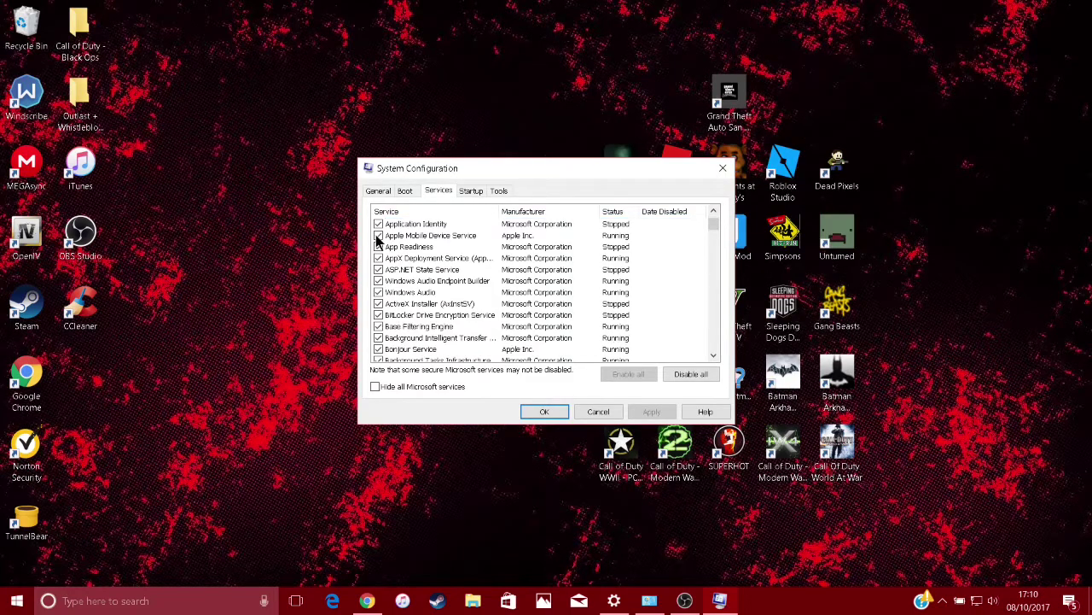
{"action": "scroll", "coordinate": [377, 242], "scroll_direction": "down", "scroll_amount": 1}
{"action": "scroll", "coordinate": [379, 241], "scroll_direction": "down", "scroll_amount": 1}
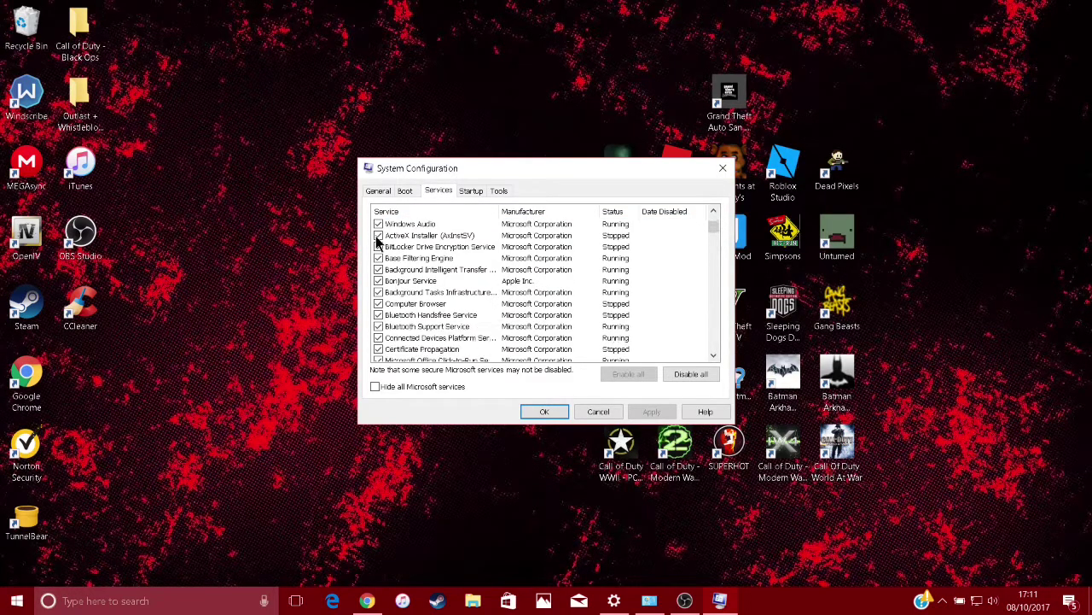
{"action": "scroll", "coordinate": [379, 278], "scroll_direction": "down", "scroll_amount": 4}
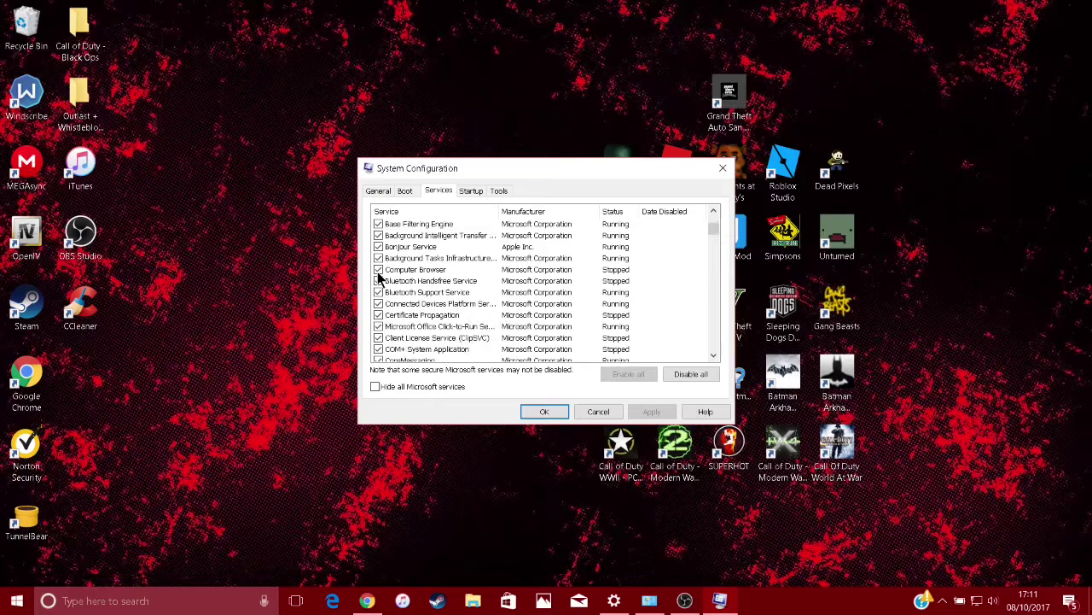
{"action": "scroll", "coordinate": [379, 278], "scroll_direction": "down", "scroll_amount": 5}
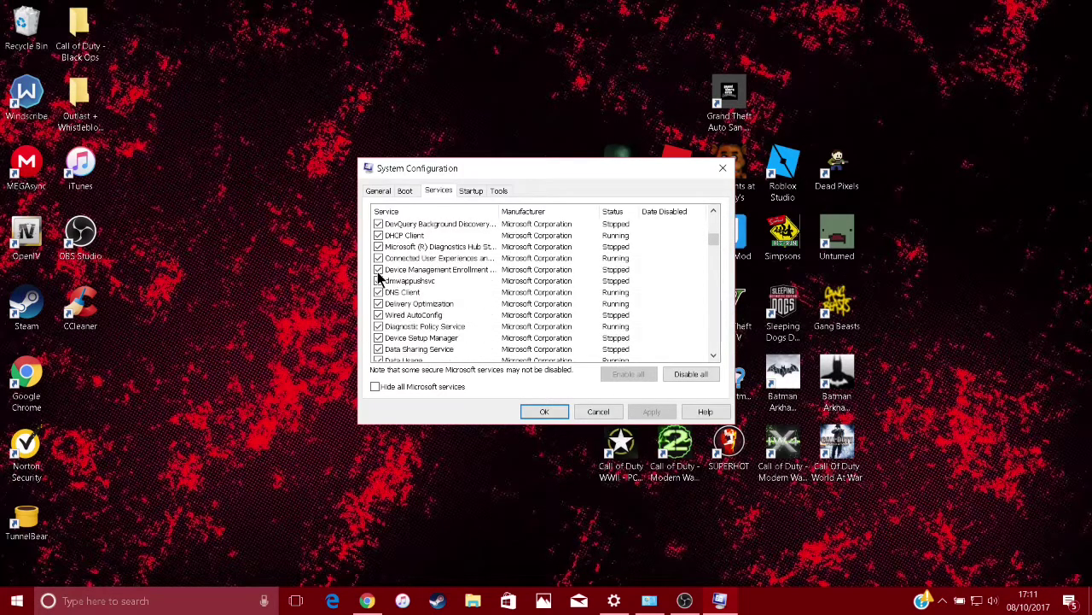
{"action": "scroll", "coordinate": [378, 277], "scroll_direction": "down", "scroll_amount": 1}
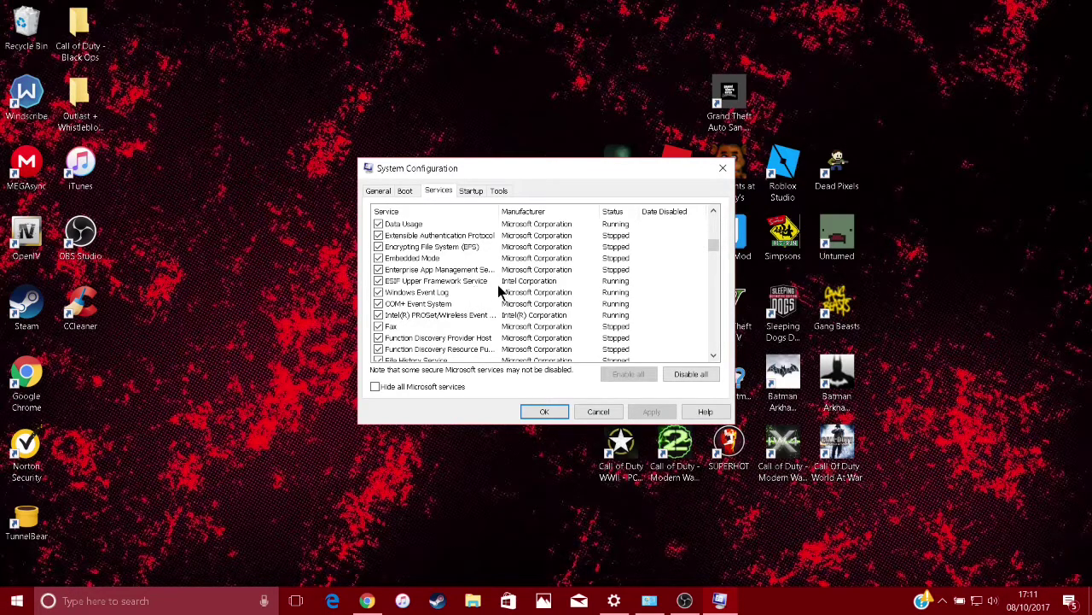
{"action": "scroll", "coordinate": [531, 323], "scroll_direction": "up", "scroll_amount": 10}
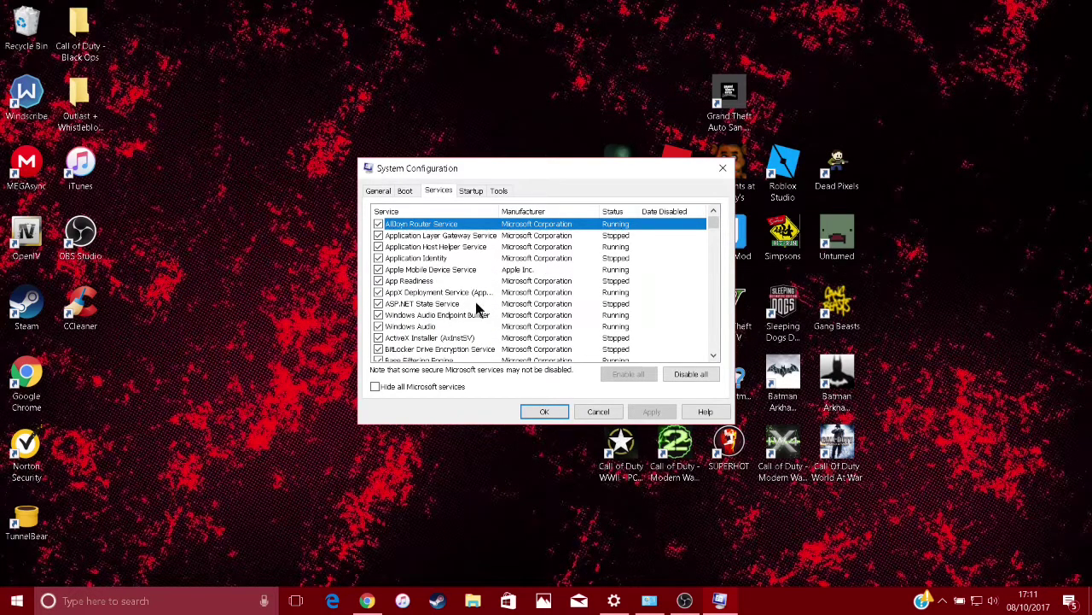
{"action": "scroll", "coordinate": [378, 260], "scroll_direction": "down", "scroll_amount": 2}
{"action": "scroll", "coordinate": [378, 260], "scroll_direction": "down", "scroll_amount": 5}
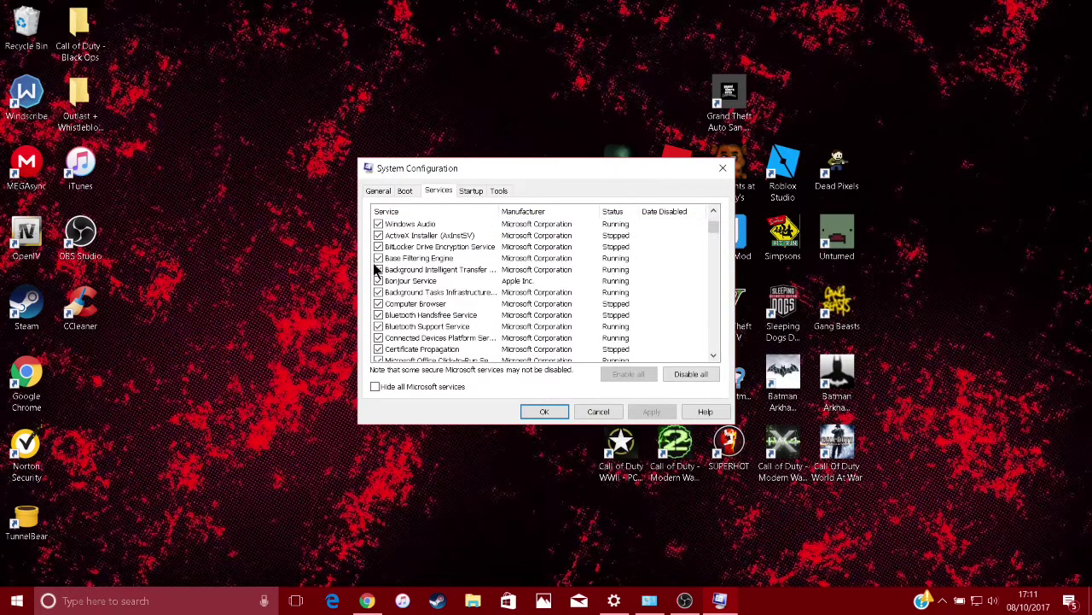
{"action": "scroll", "coordinate": [378, 260], "scroll_direction": "down", "scroll_amount": 5}
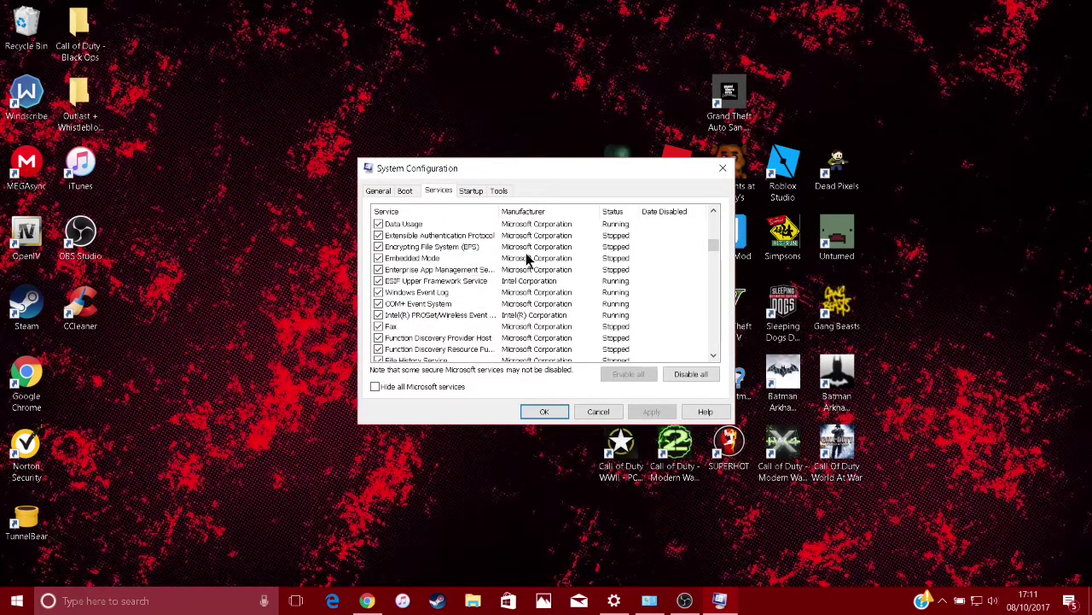
{"action": "scroll", "coordinate": [529, 293], "scroll_direction": "down", "scroll_amount": 5}
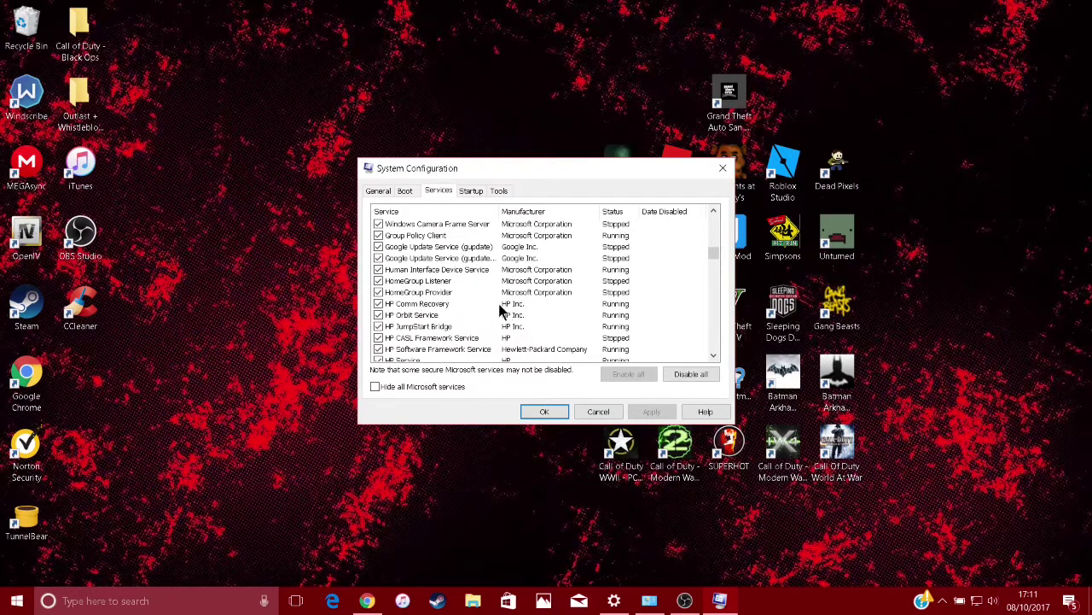
{"action": "scroll", "coordinate": [518, 310], "scroll_direction": "down", "scroll_amount": 4}
{"action": "scroll", "coordinate": [522, 303], "scroll_direction": "down", "scroll_amount": 5}
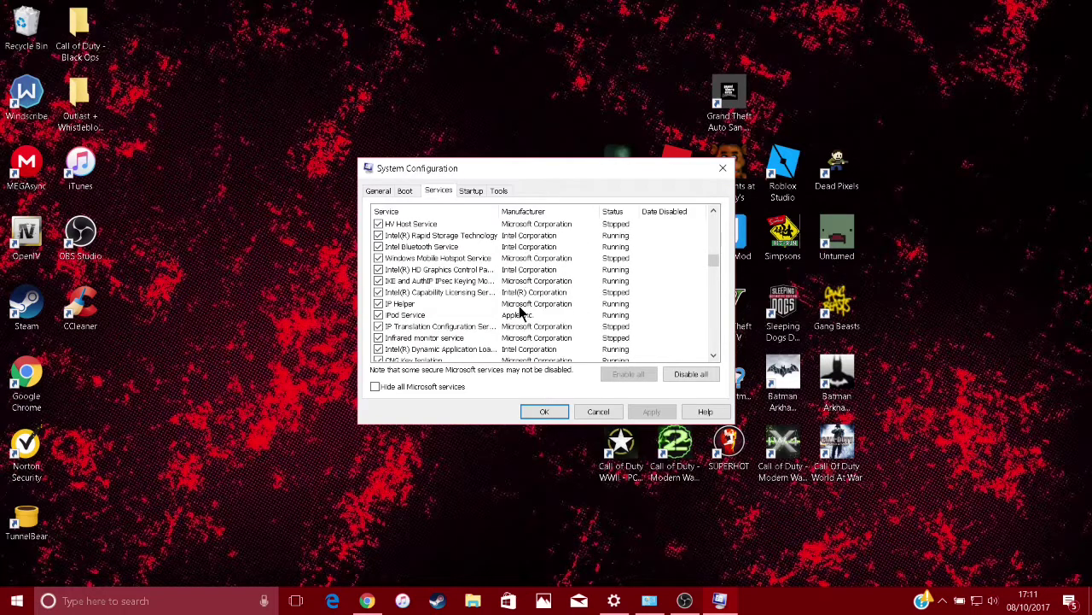
{"action": "scroll", "coordinate": [527, 294], "scroll_direction": "down", "scroll_amount": 10}
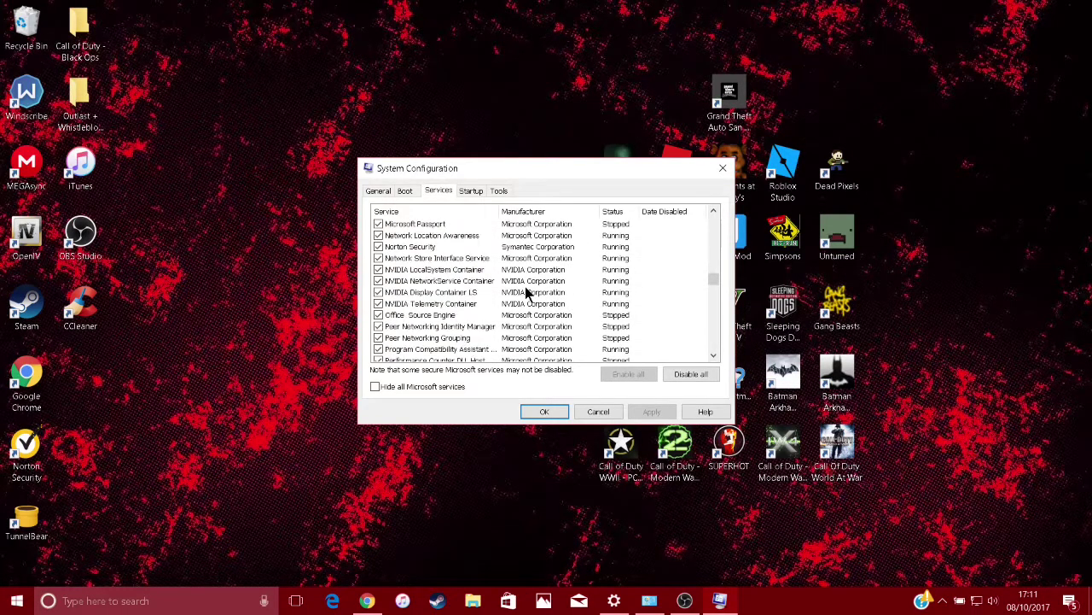
{"action": "scroll", "coordinate": [526, 333], "scroll_direction": "down", "scroll_amount": 10}
{"action": "scroll", "coordinate": [509, 341], "scroll_direction": "down", "scroll_amount": 3}
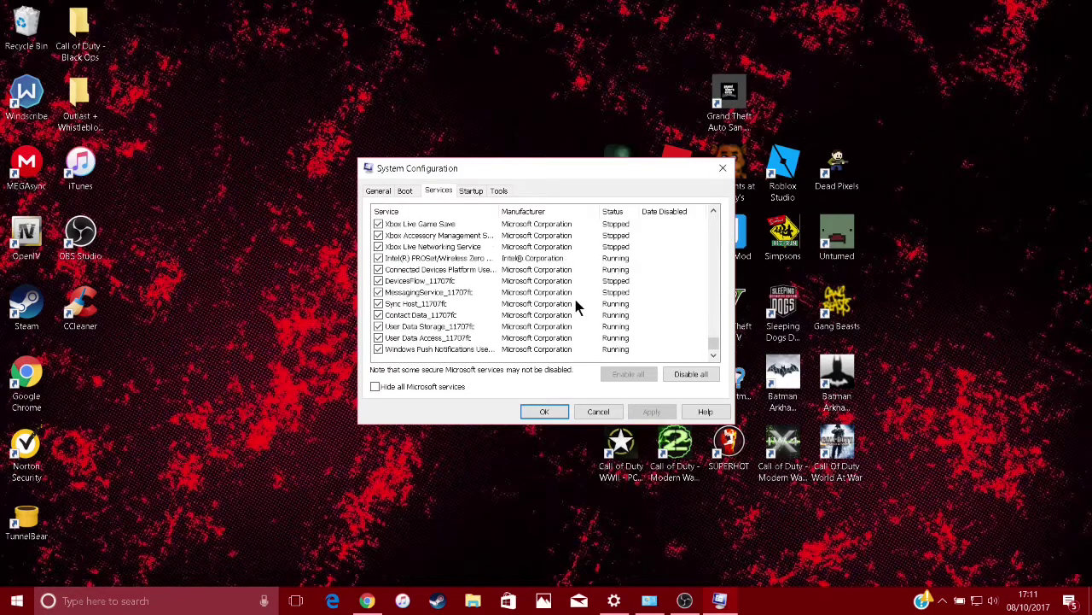
{"action": "scroll", "coordinate": [548, 305], "scroll_direction": "up", "scroll_amount": 20}
{"action": "scroll", "coordinate": [548, 305], "scroll_direction": "up", "scroll_amount": 20}
{"action": "scroll", "coordinate": [548, 305], "scroll_direction": "up", "scroll_amount": 15}
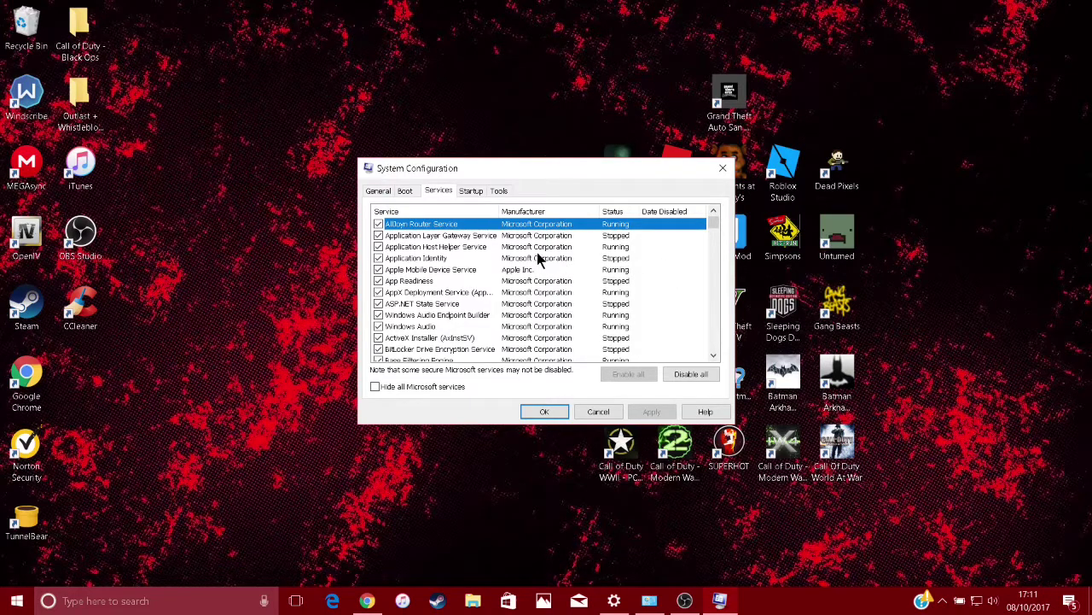
{"action": "scroll", "coordinate": [537, 258], "scroll_direction": "down", "scroll_amount": 4}
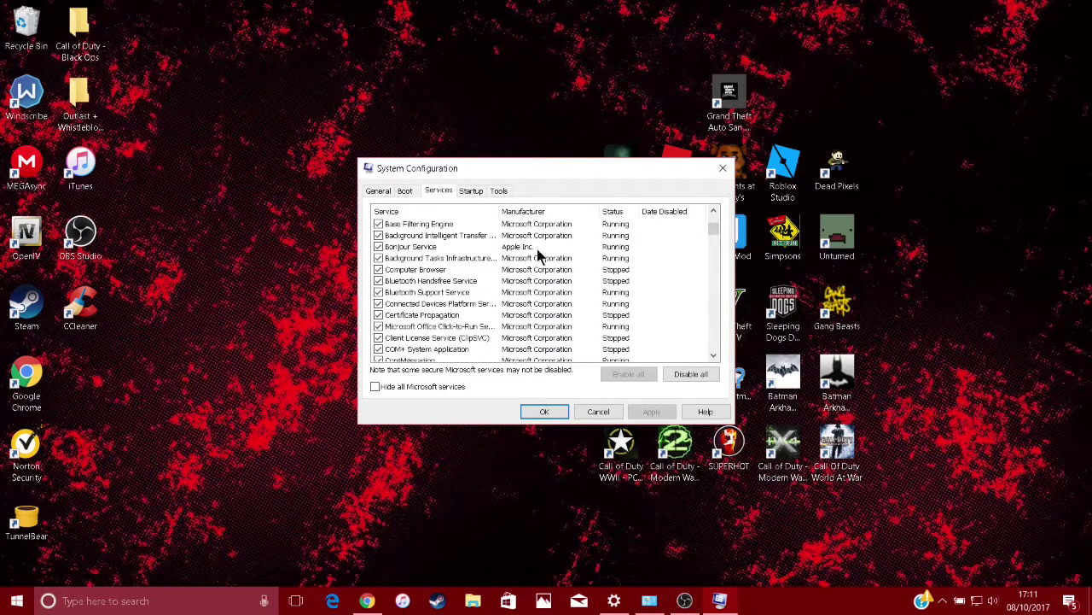
{"action": "scroll", "coordinate": [522, 258], "scroll_direction": "down", "scroll_amount": 4}
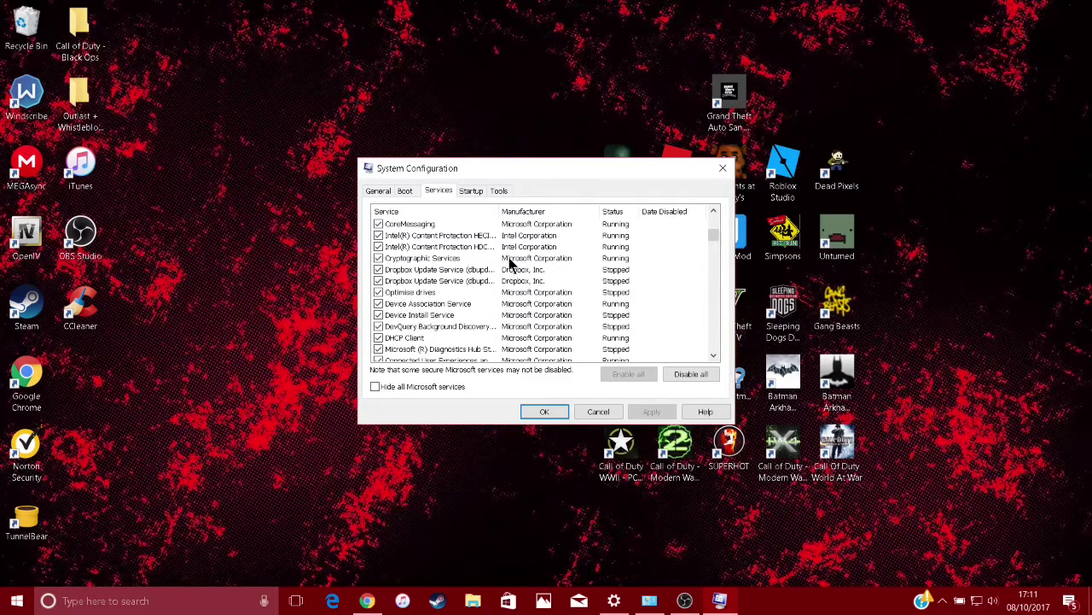
Open Task Manager's start-up programs from the startup section of System Configuration.
{"action": "left_click", "coordinate": [479, 191]}
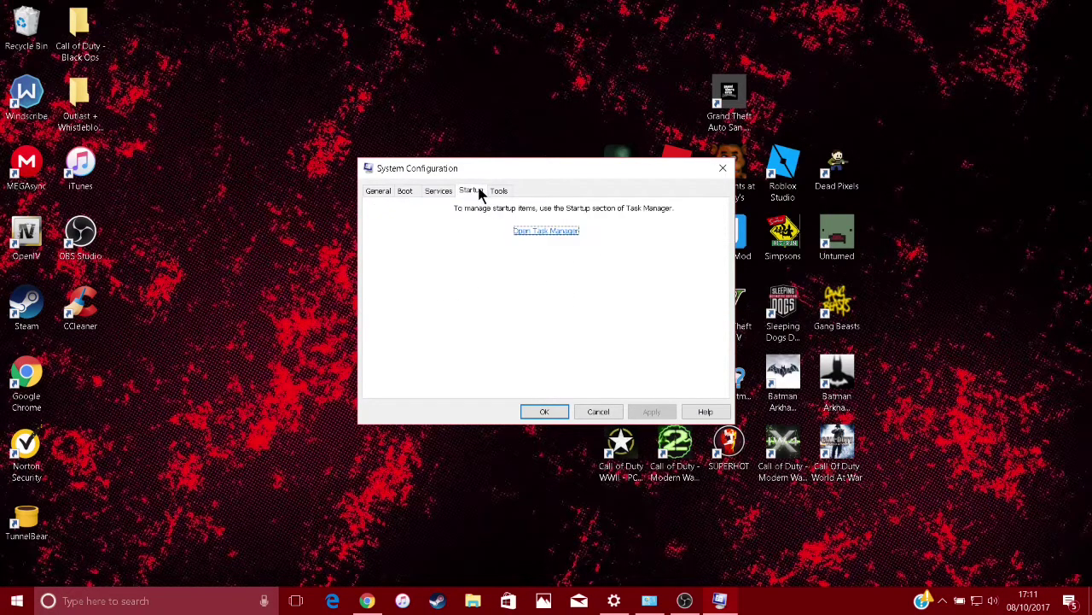
{"action": "left_click", "coordinate": [501, 193]}
{"action": "left_click", "coordinate": [471, 193]}
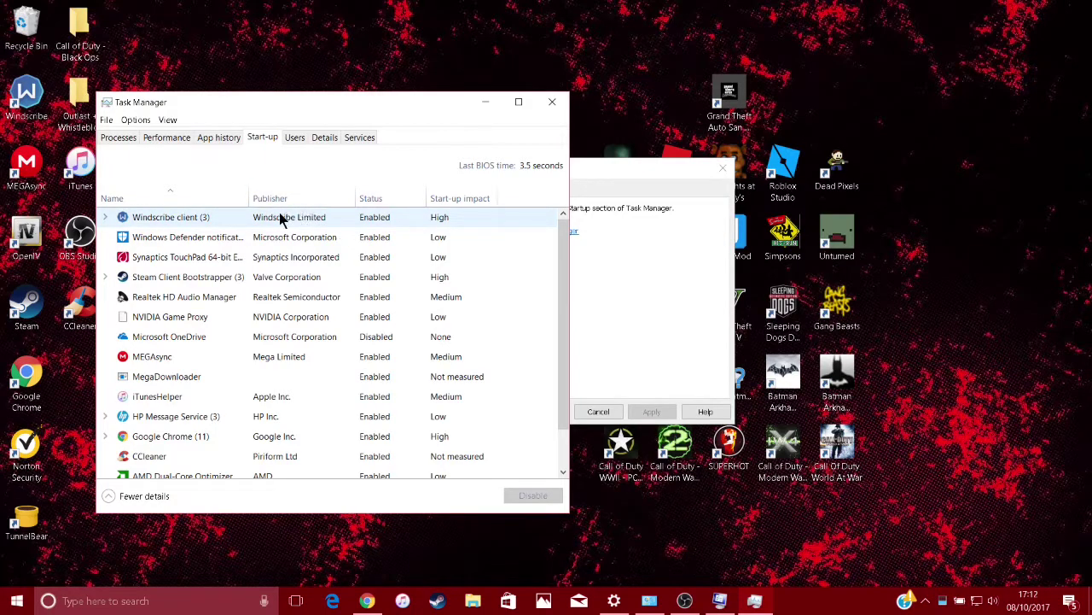
Examine the start-up programs and their start-up impact, selecting the Windscribe client and the Windows Defender notification entry in turn.
{"action": "scroll", "coordinate": [205, 354], "scroll_direction": "down", "scroll_amount": 1}
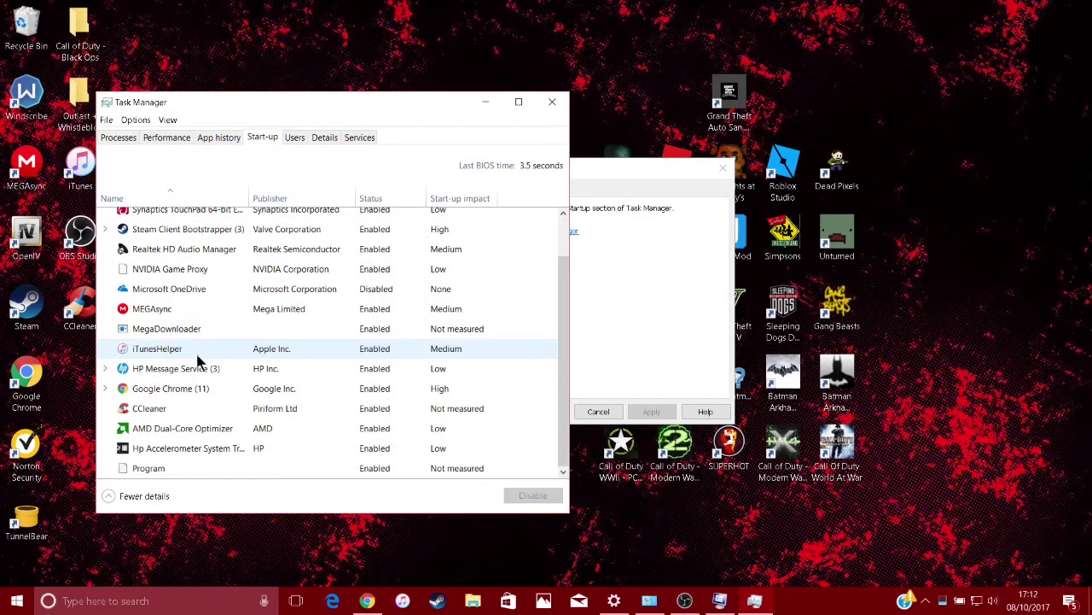
{"action": "scroll", "coordinate": [196, 359], "scroll_direction": "up", "scroll_amount": 1}
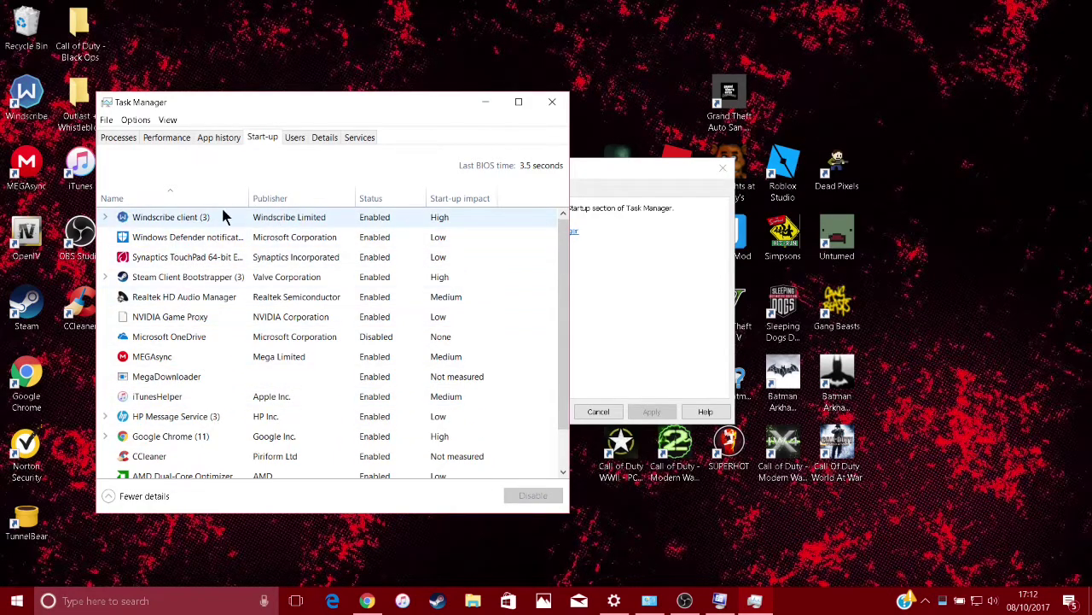
{"action": "left_click", "coordinate": [267, 223]}
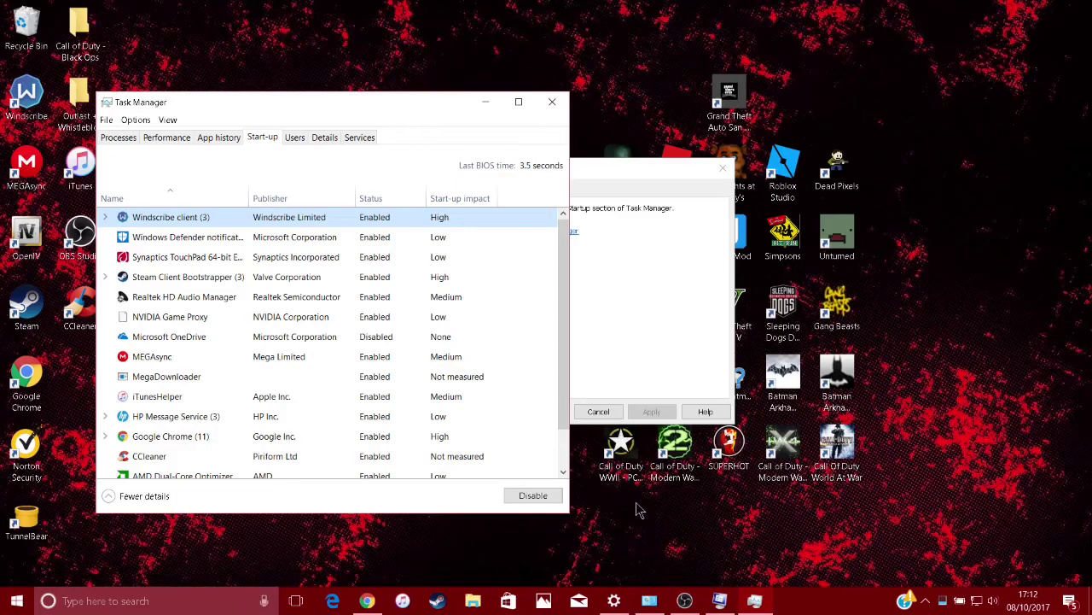
{"action": "left_click", "coordinate": [274, 243]}
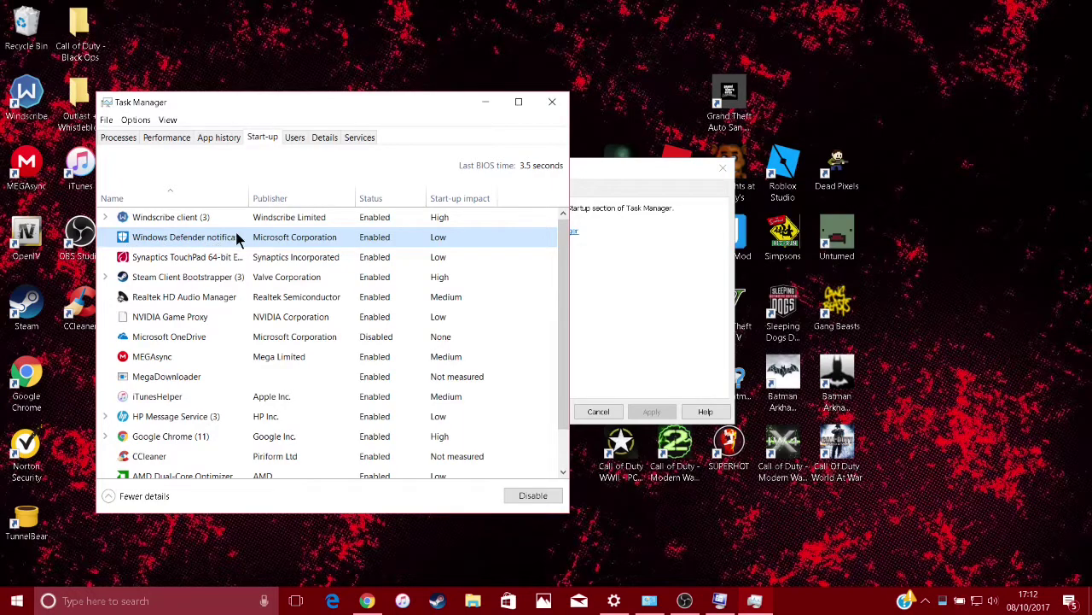
Examine the remaining start-up programs down to the end of the list, selecting the CCleaner entry.
{"action": "scroll", "coordinate": [210, 259], "scroll_direction": "down", "scroll_amount": 1}
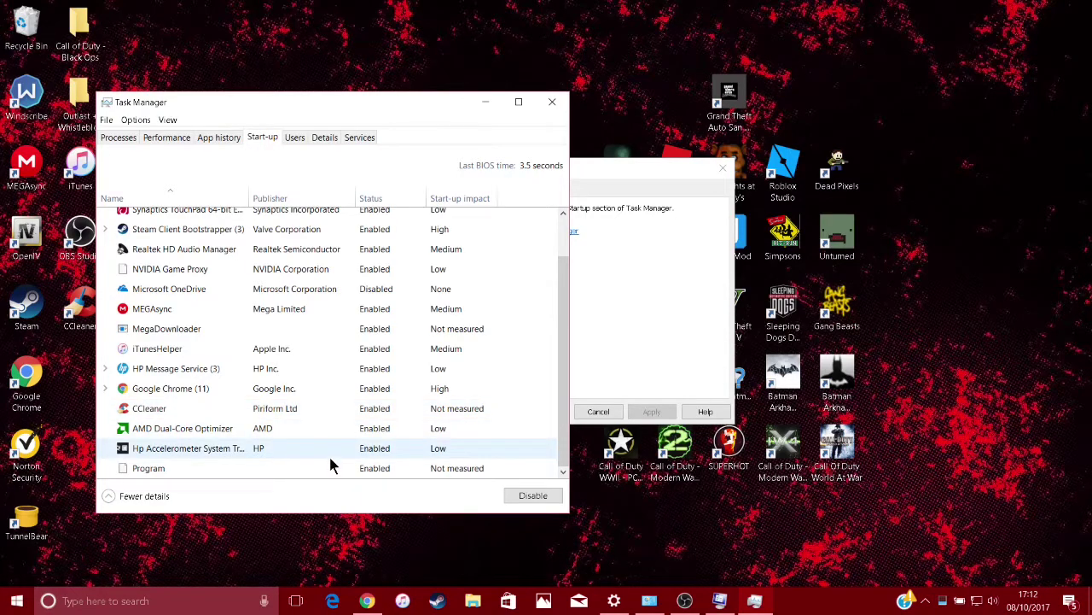
{"action": "left_click", "coordinate": [136, 409]}
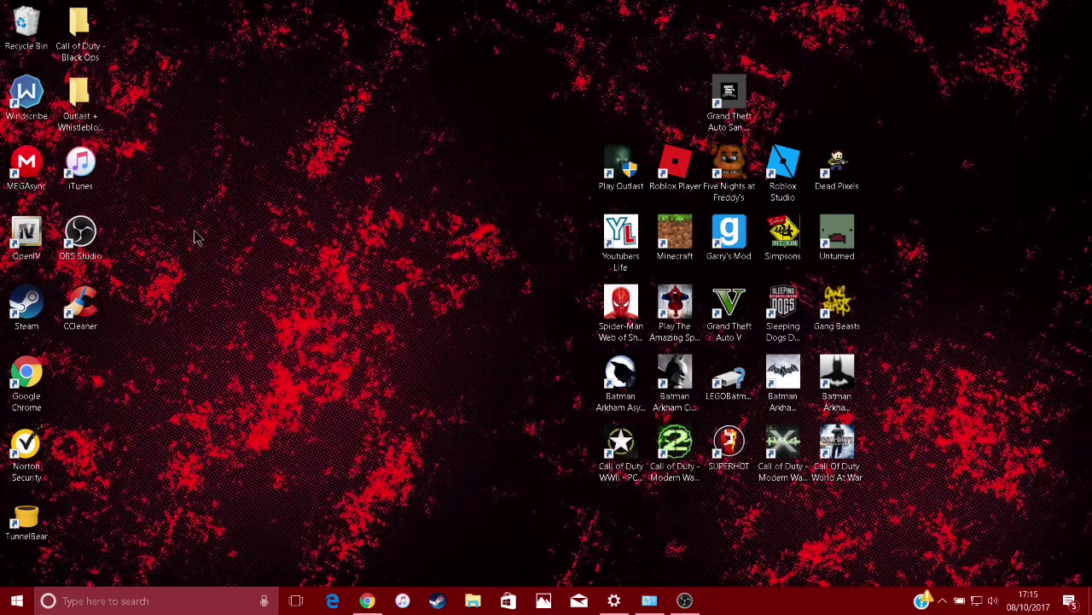
Switch to Chrome to view the CCleaner Professional download page in a maximized window, then minimize it.
{"action": "left_click", "coordinate": [368, 600]}
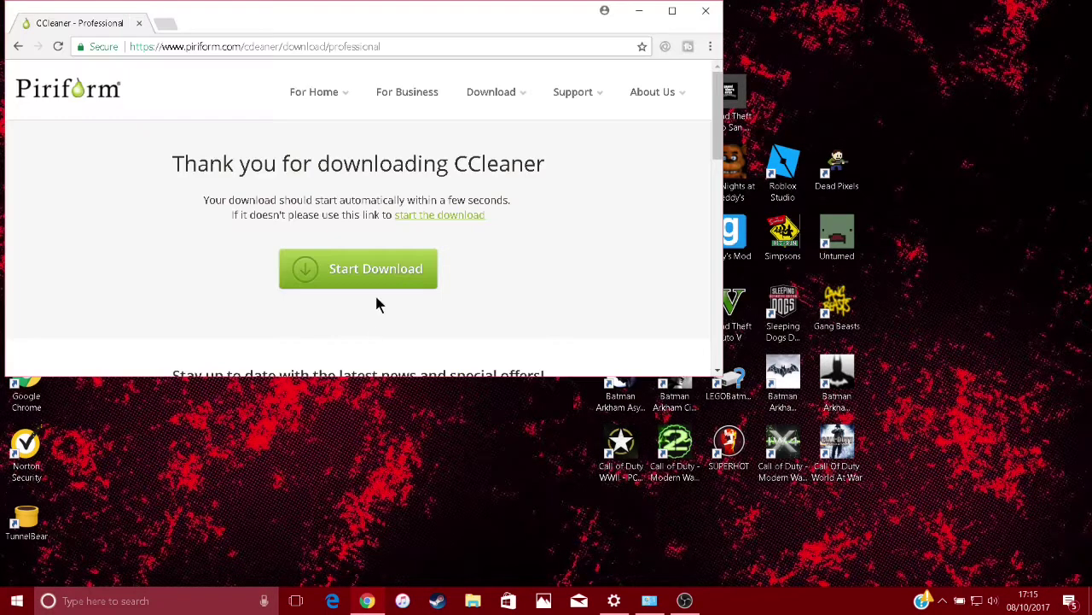
{"action": "left_click", "coordinate": [672, 10]}
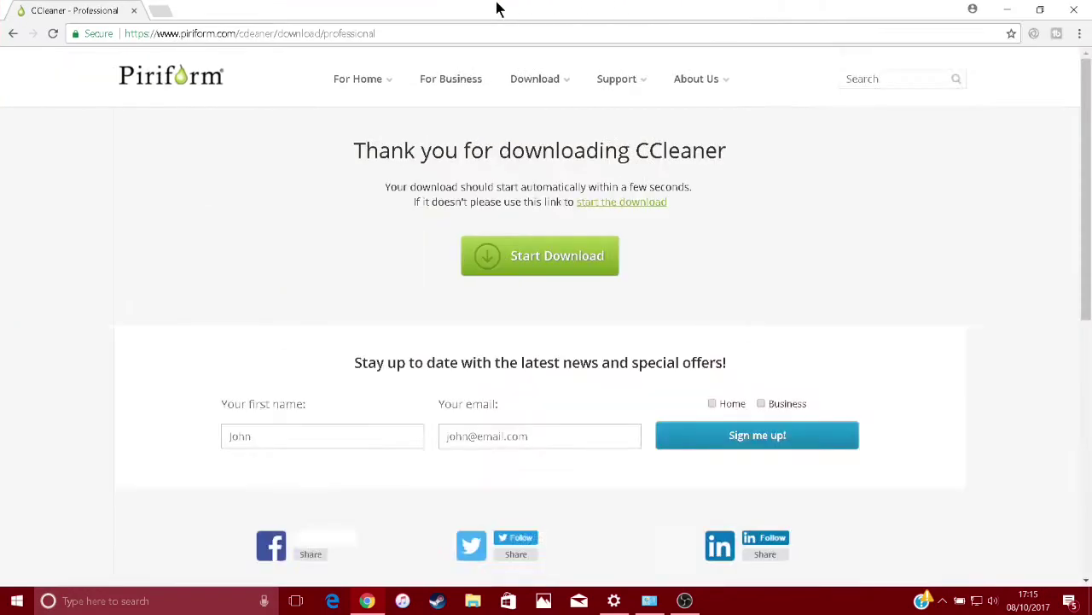
{"action": "left_click", "coordinate": [1007, 9]}
{"action": "left_click_drag", "start_coordinate": [507, 3], "coordinate": [173, 380]}
{"action": "left_click_drag", "start_coordinate": [97, 573], "coordinate": [456, 8]}
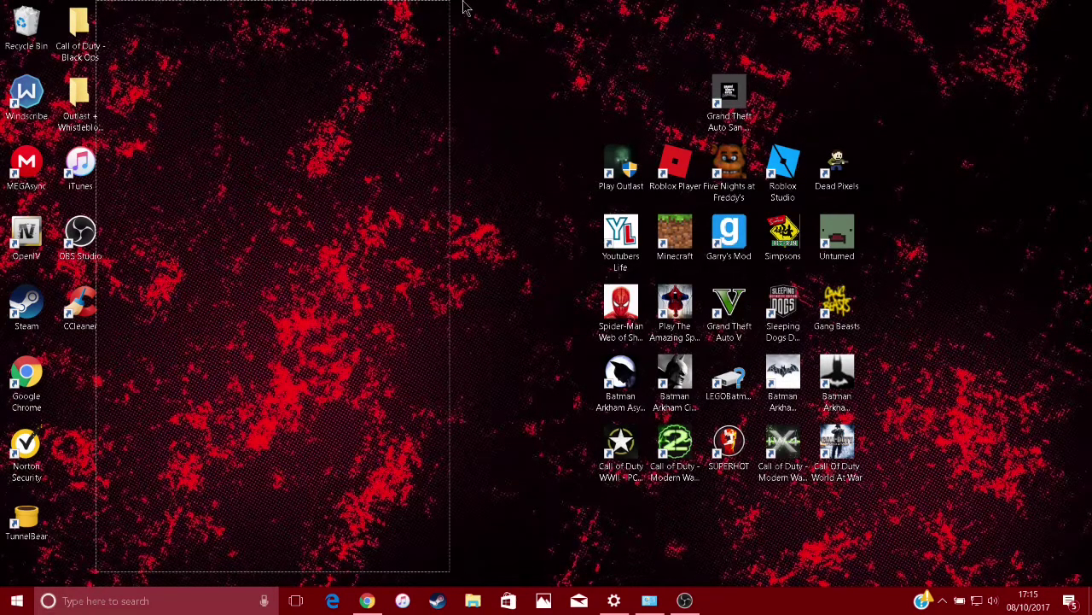
{"action": "left_click_drag", "start_coordinate": [597, 5], "coordinate": [376, 194]}
{"action": "left_click_drag", "start_coordinate": [337, 239], "coordinate": [352, 287]}
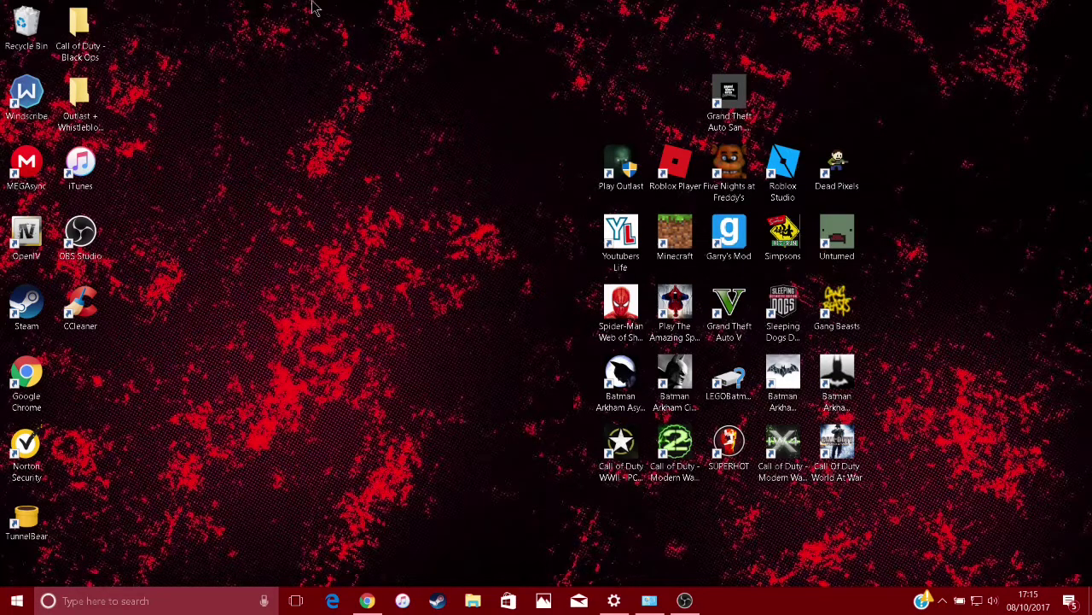
{"action": "left_click_drag", "start_coordinate": [128, 2], "coordinate": [501, 7]}
{"action": "left_click_drag", "start_coordinate": [703, 1], "coordinate": [1084, 51]}
{"action": "left_click_drag", "start_coordinate": [257, 2], "coordinate": [800, 6]}
Launch CCleaner from the desktop.
{"action": "left_click", "coordinate": [93, 300]}
{"action": "double_click", "coordinate": [80, 298]}
Return to the CCleaner download page in Chrome and compare the features, prices and download options of the Free, Professional and Professional Plus editions.
{"action": "left_click", "coordinate": [382, 604]}
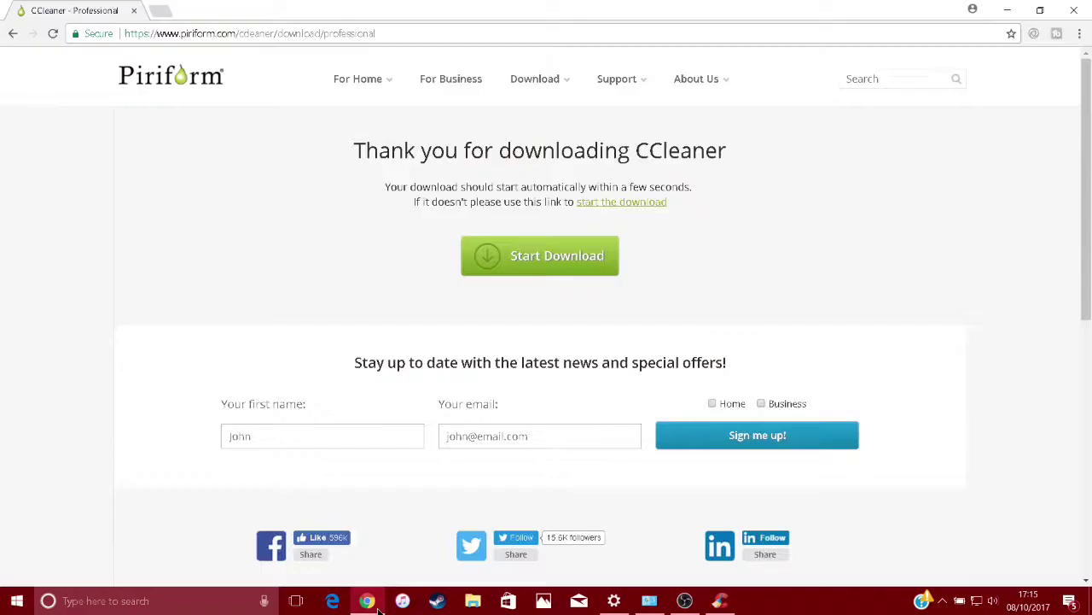
{"action": "left_click", "coordinate": [12, 36]}
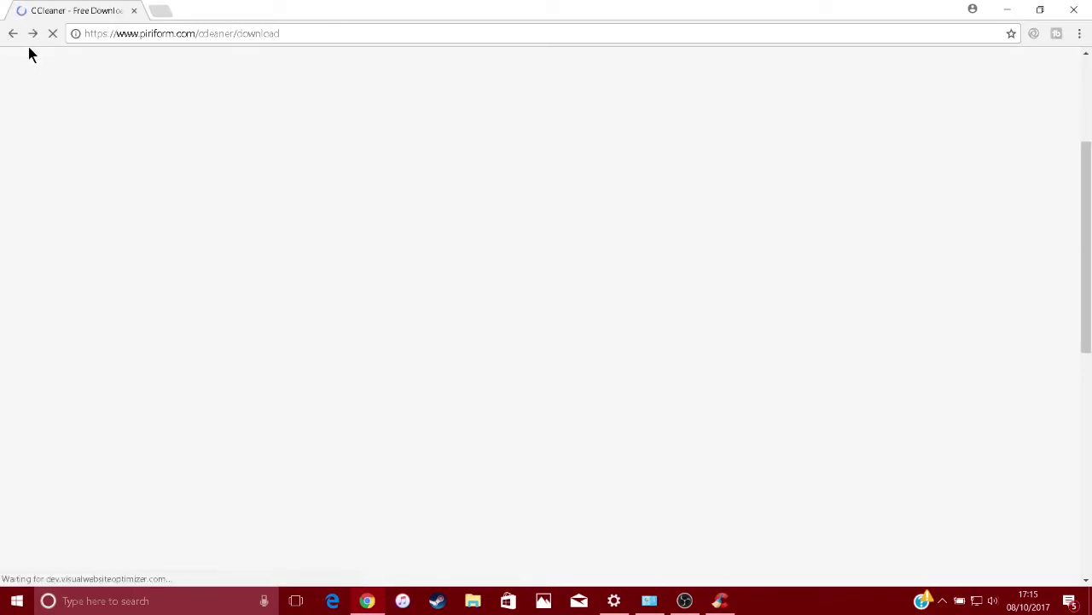
{"action": "scroll", "coordinate": [321, 242], "scroll_direction": "up", "scroll_amount": 3}
{"action": "scroll", "coordinate": [299, 222], "scroll_direction": "down", "scroll_amount": 4}
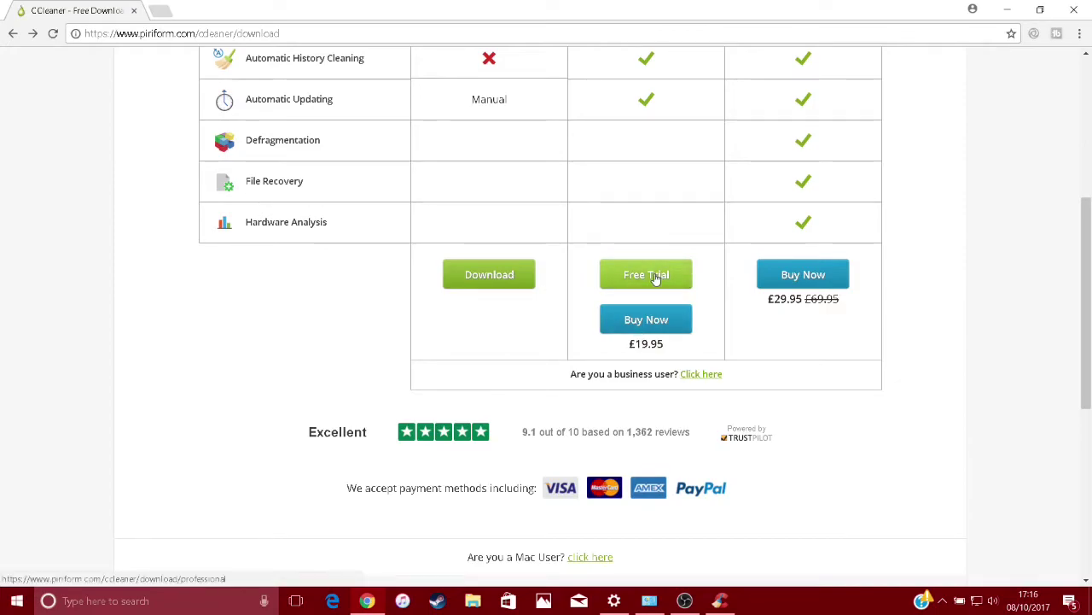
{"action": "scroll", "coordinate": [644, 286], "scroll_direction": "up", "scroll_amount": 3}
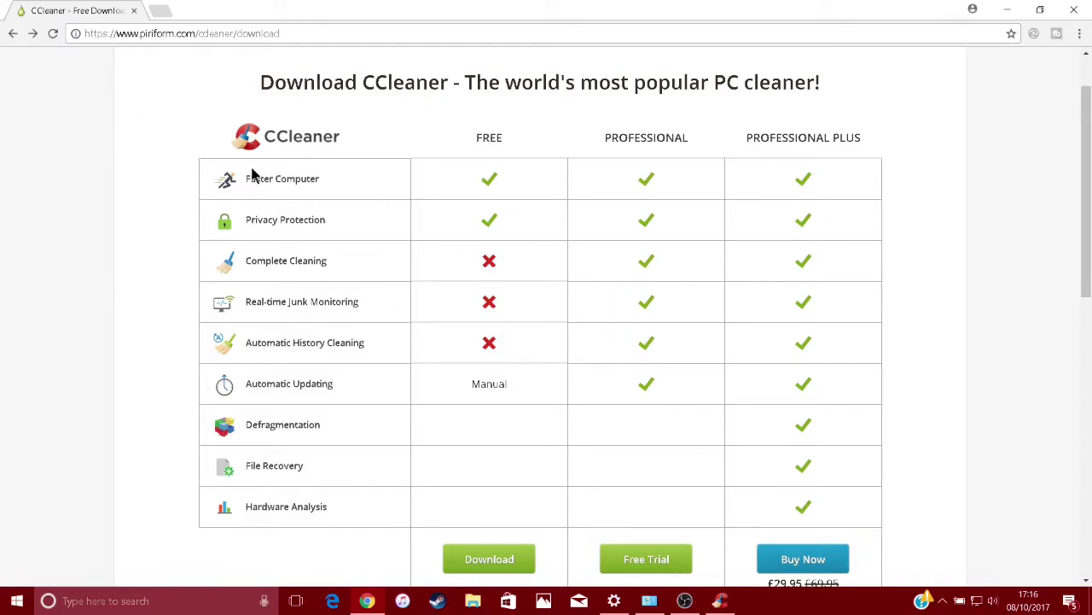
{"action": "scroll", "coordinate": [623, 256], "scroll_direction": "down", "scroll_amount": 3}
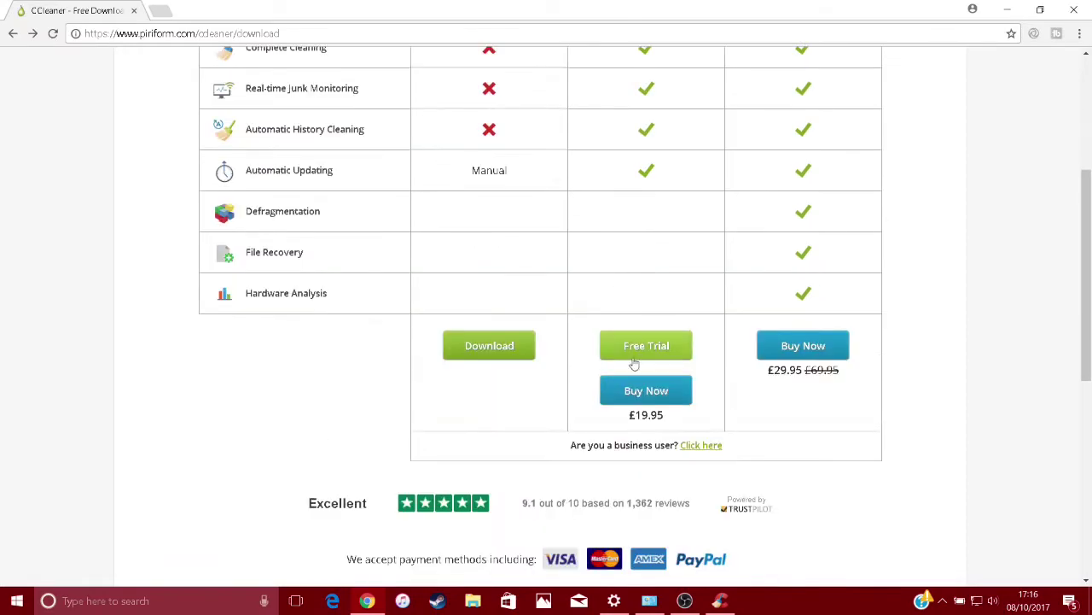
{"action": "scroll", "coordinate": [636, 288], "scroll_direction": "up", "scroll_amount": 4}
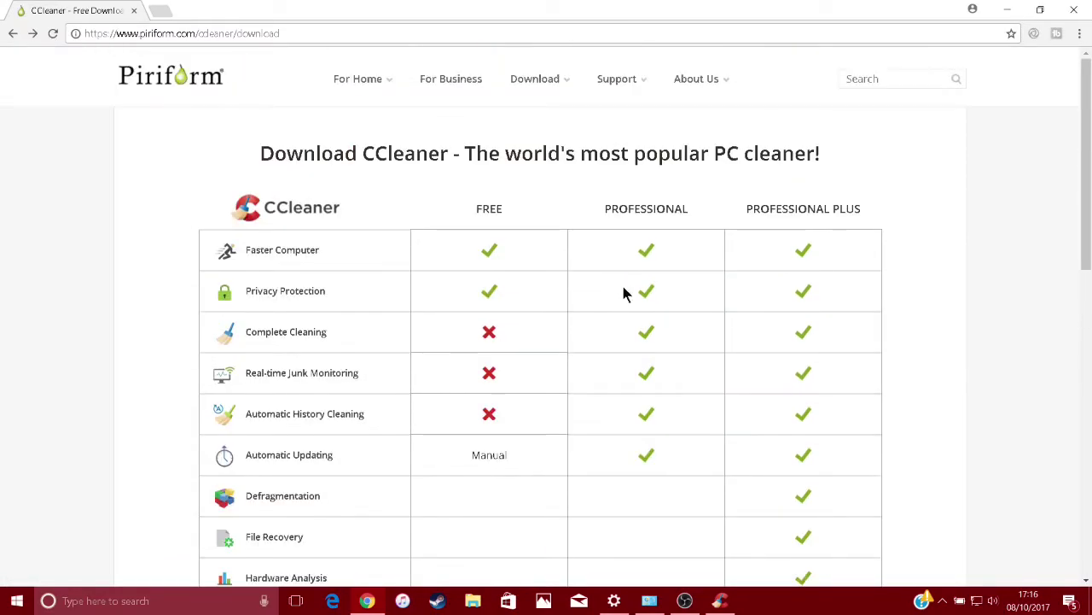
{"action": "scroll", "coordinate": [643, 213], "scroll_direction": "down", "scroll_amount": 2}
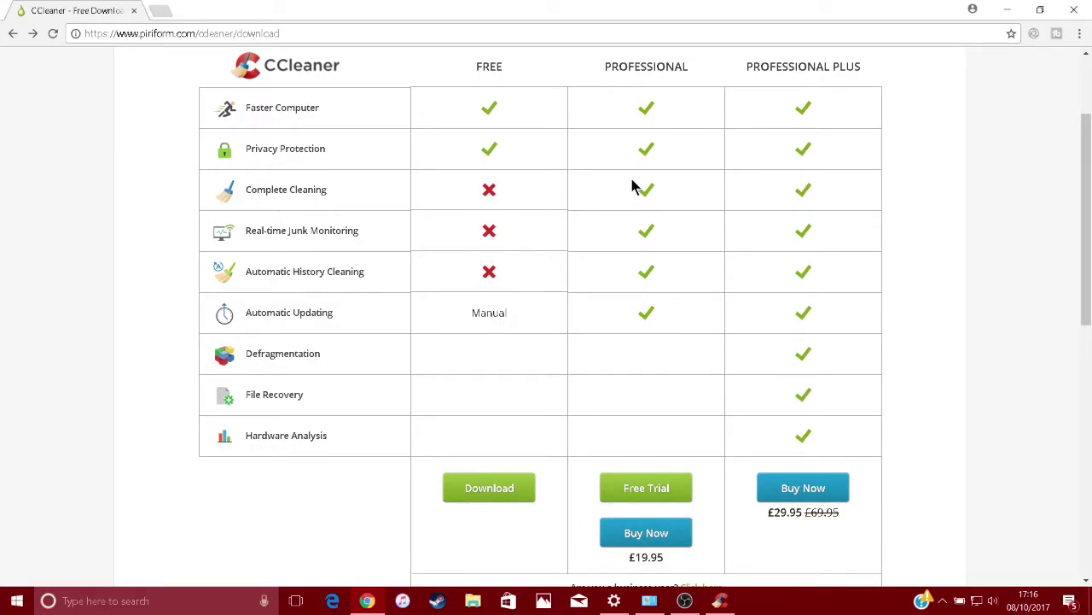
{"action": "scroll", "coordinate": [639, 205], "scroll_direction": "down", "scroll_amount": 1}
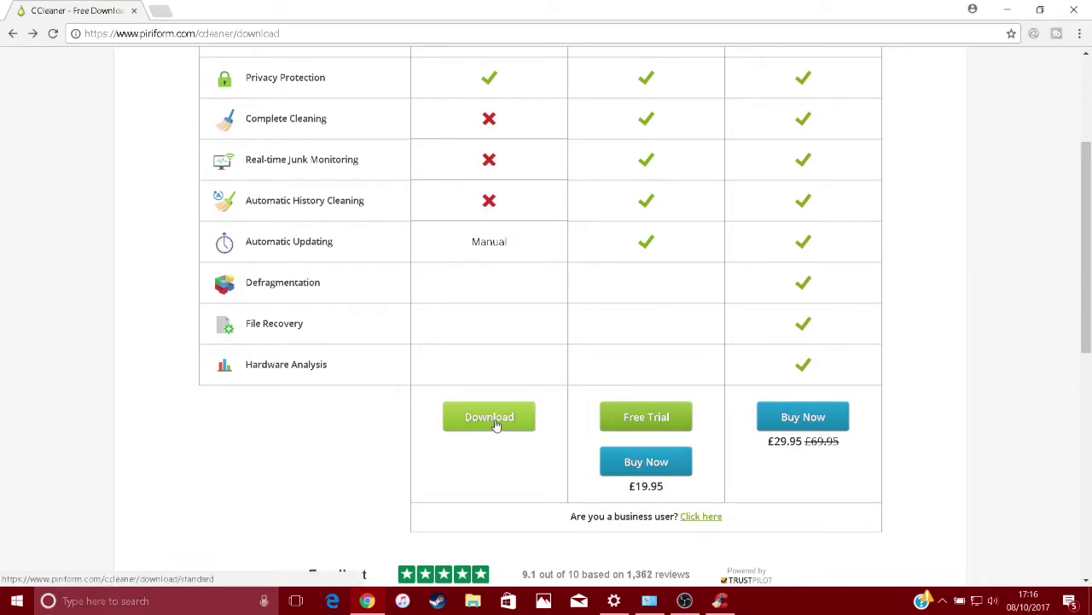
{"action": "scroll", "coordinate": [495, 424], "scroll_direction": "up", "scroll_amount": 3}
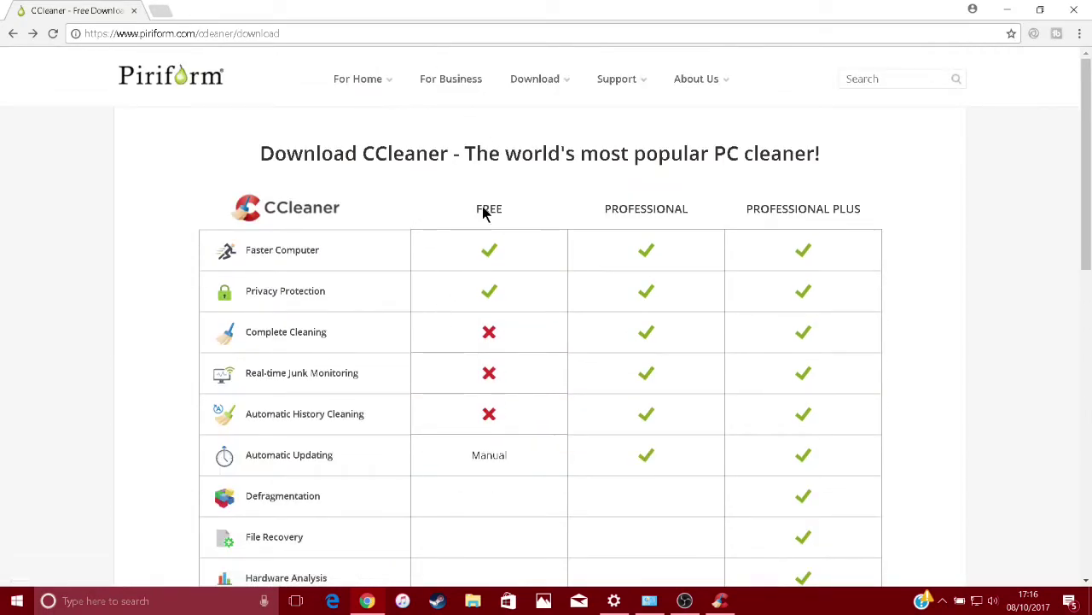
{"action": "left_click", "coordinate": [1007, 9]}
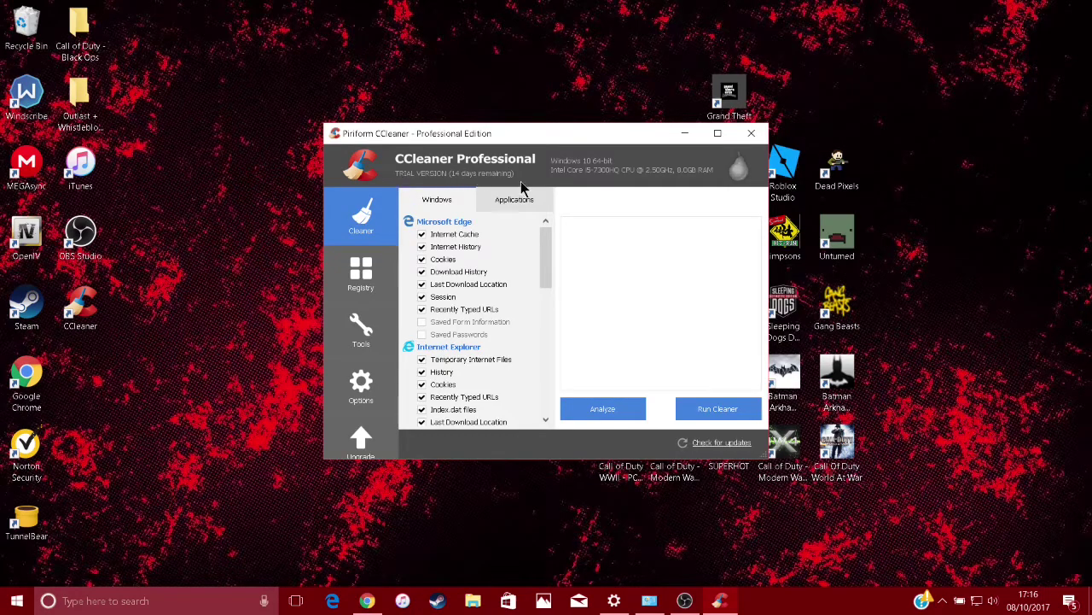
Analyze the system in a maximized CCleaner window, letting it force Google Chrome to close and suppressing further prompts about closing it.
{"action": "left_click", "coordinate": [603, 409]}
{"action": "left_click", "coordinate": [718, 133]}
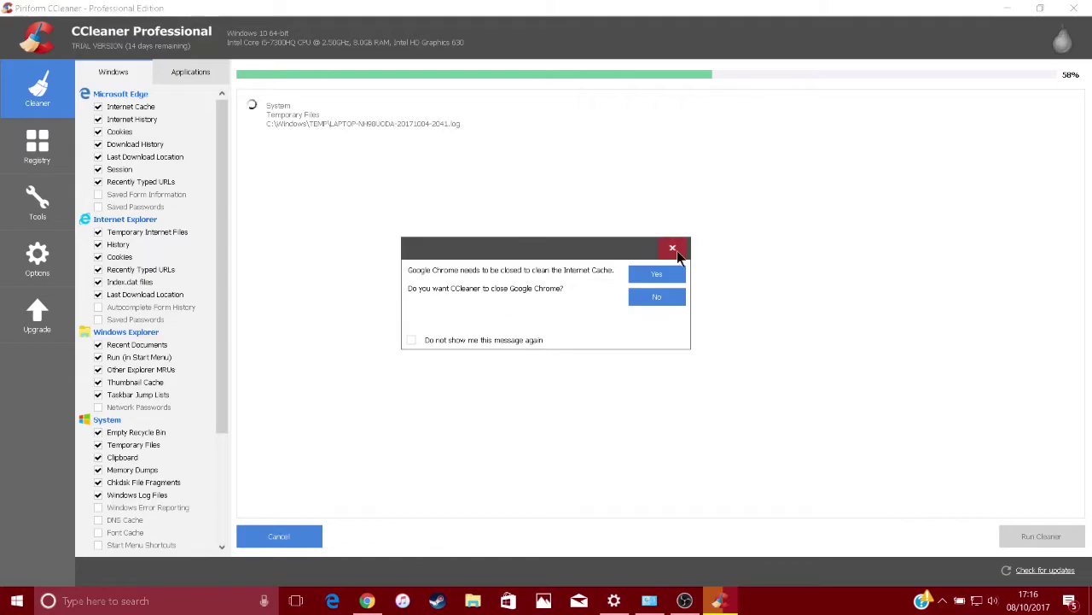
{"action": "left_click", "coordinate": [413, 340]}
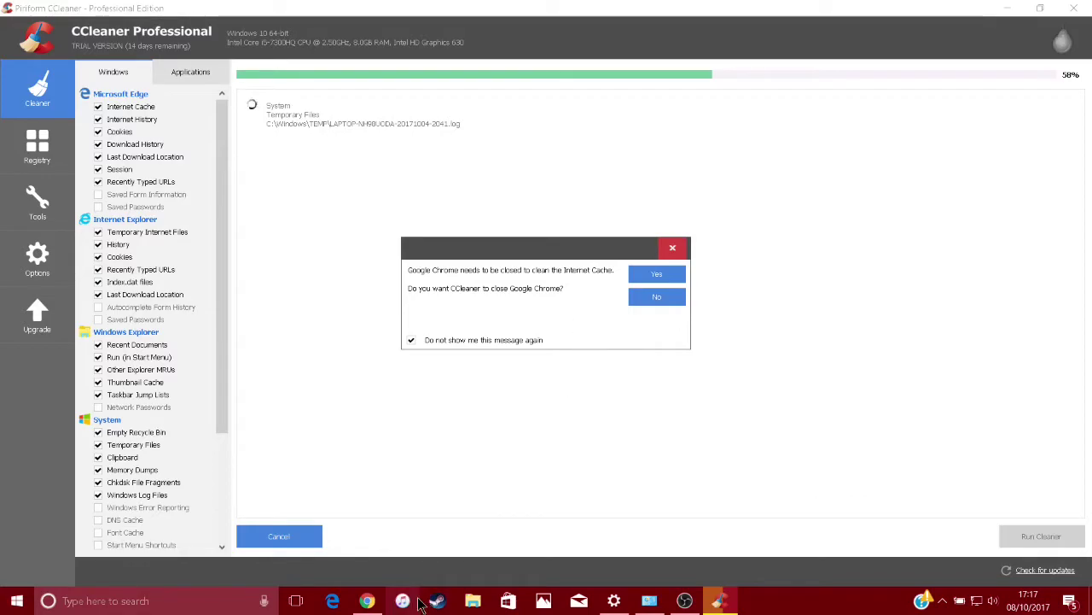
{"action": "left_click", "coordinate": [651, 278]}
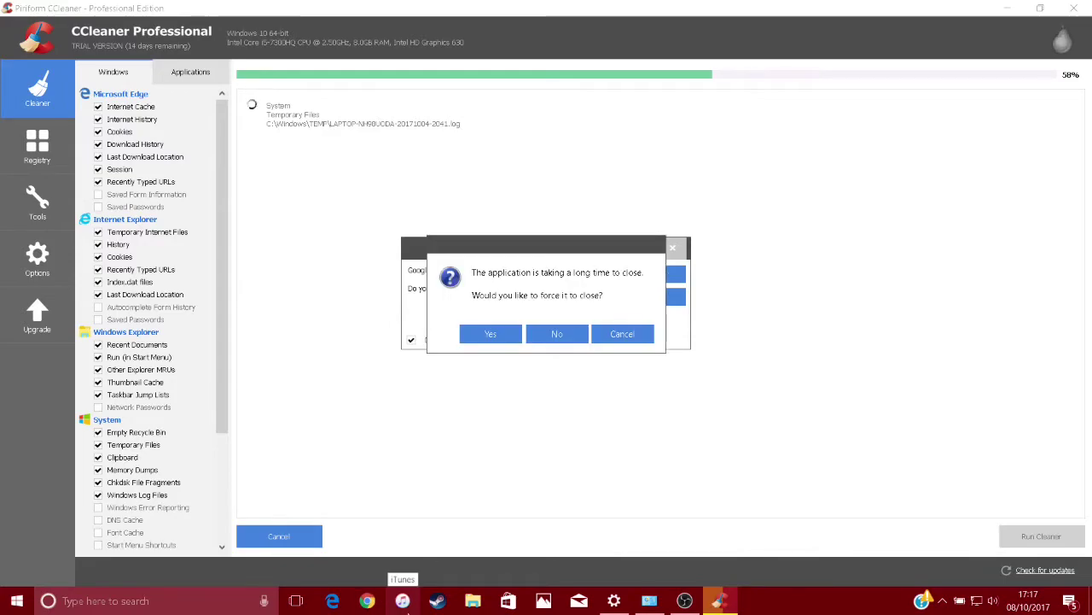
{"action": "left_click", "coordinate": [475, 337]}
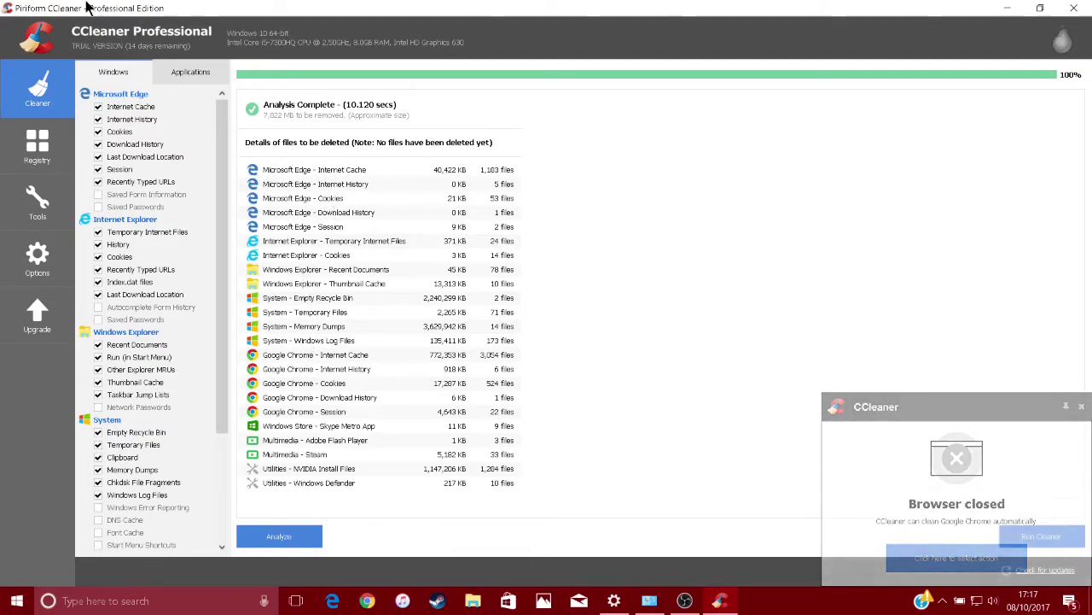
Run the cleaner on the analysis results, confirming the permanent file deletion without future prompts and allowing Windows Explorer to be closed.
{"action": "left_click", "coordinate": [508, 354]}
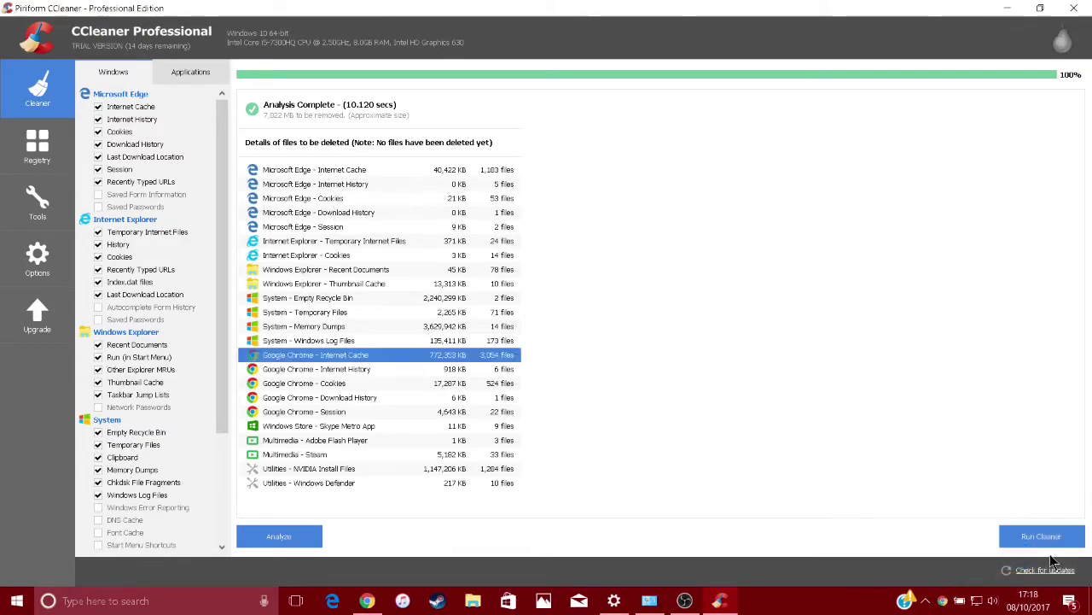
{"action": "left_click", "coordinate": [1039, 536]}
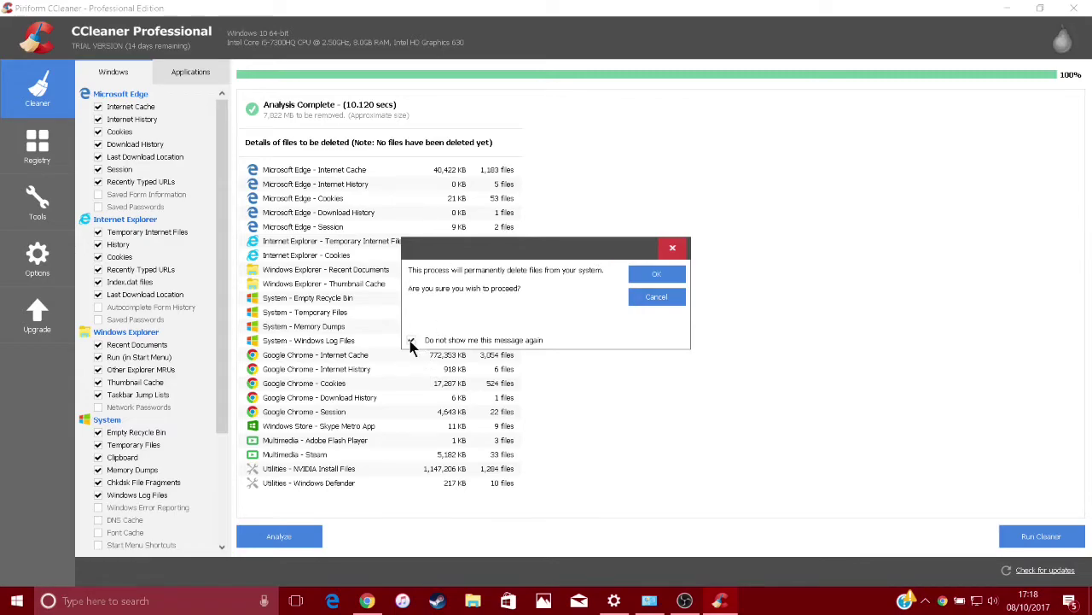
{"action": "left_click", "coordinate": [662, 275]}
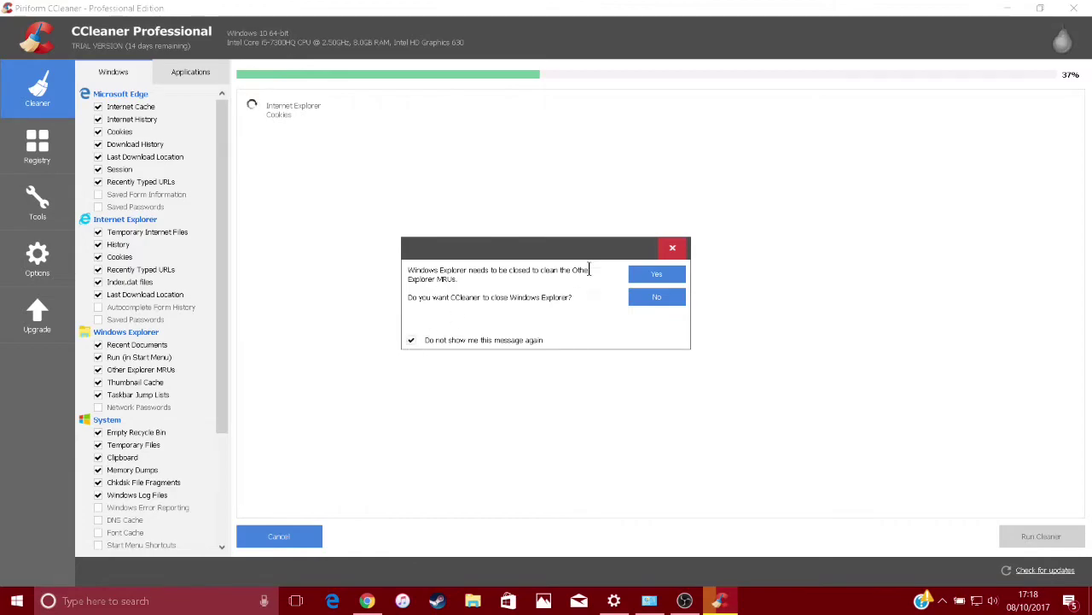
{"action": "left_click", "coordinate": [658, 275]}
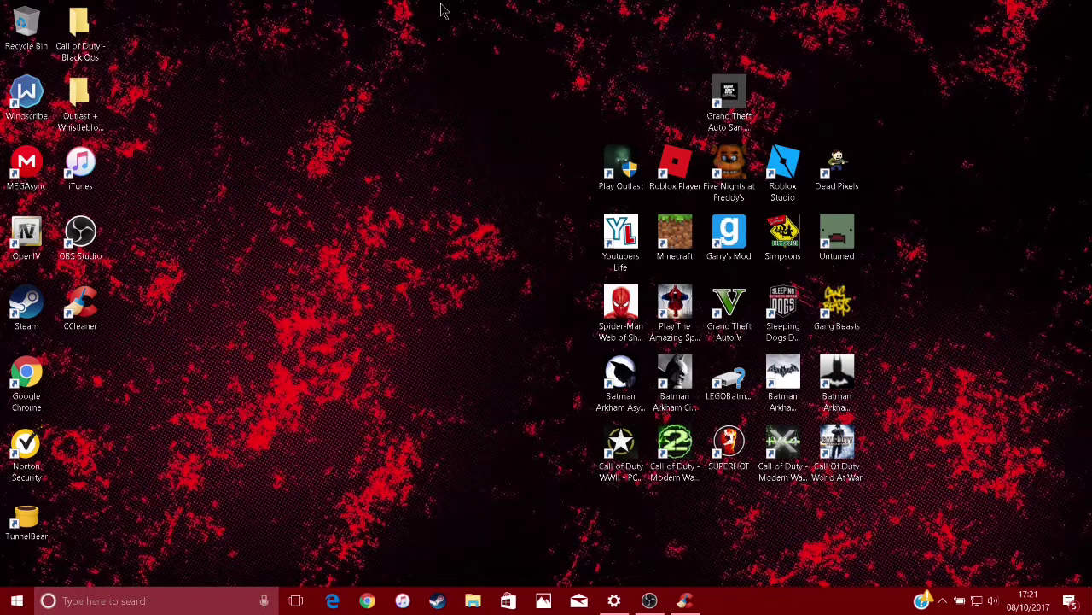
{"action": "left_click_drag", "start_coordinate": [146, 8], "coordinate": [575, 580]}
{"action": "left_click_drag", "start_coordinate": [202, 3], "coordinate": [1049, 611]}
{"action": "left_click_drag", "start_coordinate": [101, 2], "coordinate": [531, 538]}
{"action": "left_click_drag", "start_coordinate": [150, 5], "coordinate": [1090, 254]}
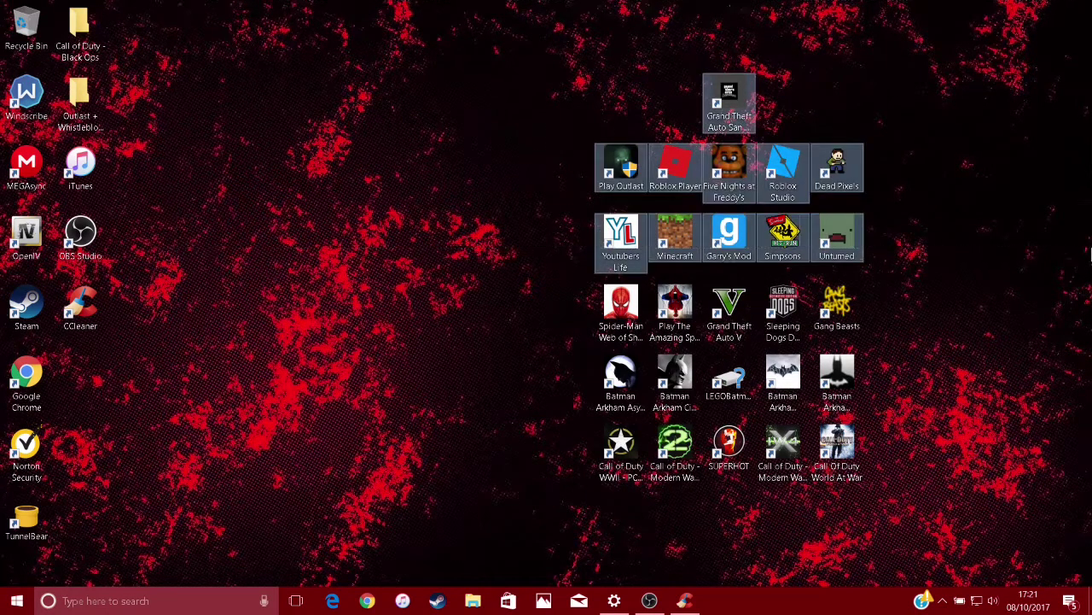
{"action": "left_click", "coordinate": [891, 4]}
{"action": "left_click_drag", "start_coordinate": [101, 2], "coordinate": [1061, 276]}
{"action": "left_click", "coordinate": [443, 398]}
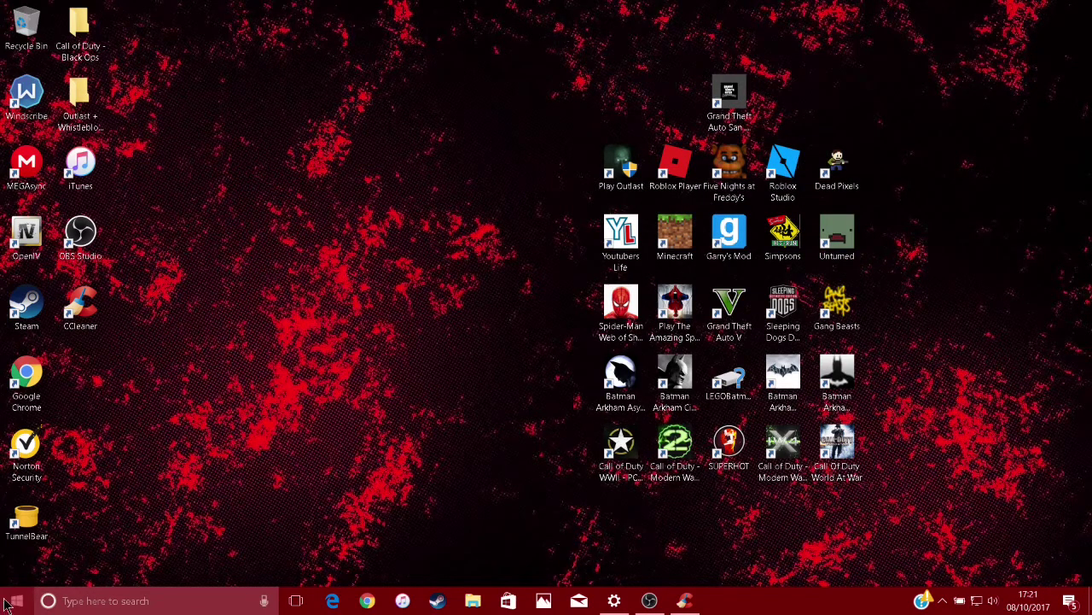
{"action": "left_click_drag", "start_coordinate": [1, 584], "coordinate": [1091, 529]}
{"action": "left_click", "coordinate": [1011, 3]}
{"action": "left_click", "coordinate": [1090, 529]}
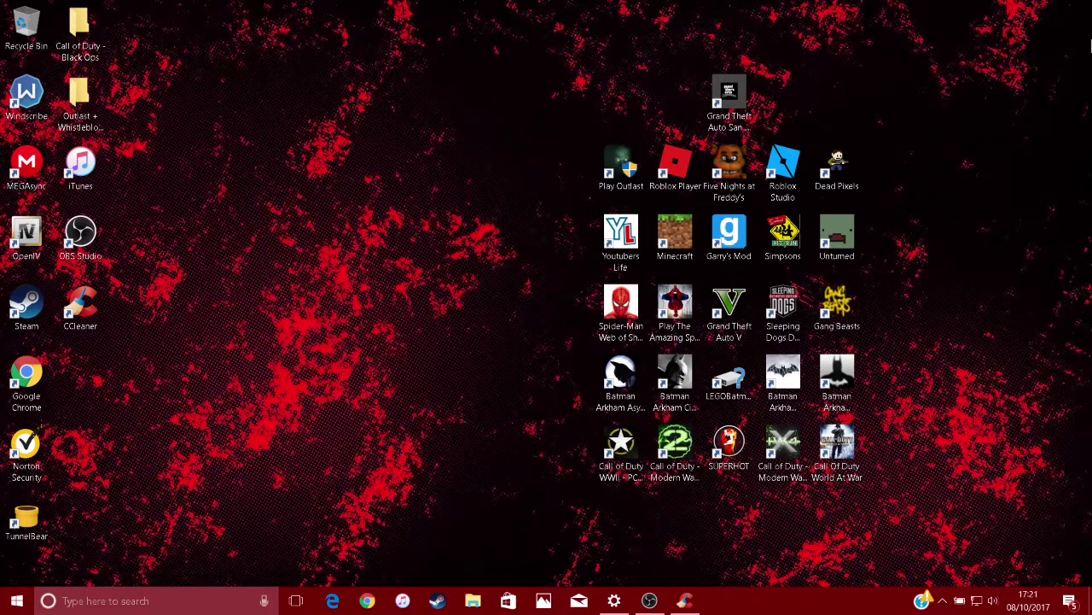
{"action": "left_click_drag", "start_coordinate": [1090, 5], "coordinate": [2, 583]}
{"action": "left_click", "coordinate": [287, 3]}
{"action": "left_click_drag", "start_coordinate": [0, 2], "coordinate": [1090, 587]}
{"action": "left_click", "coordinate": [1084, 179]}
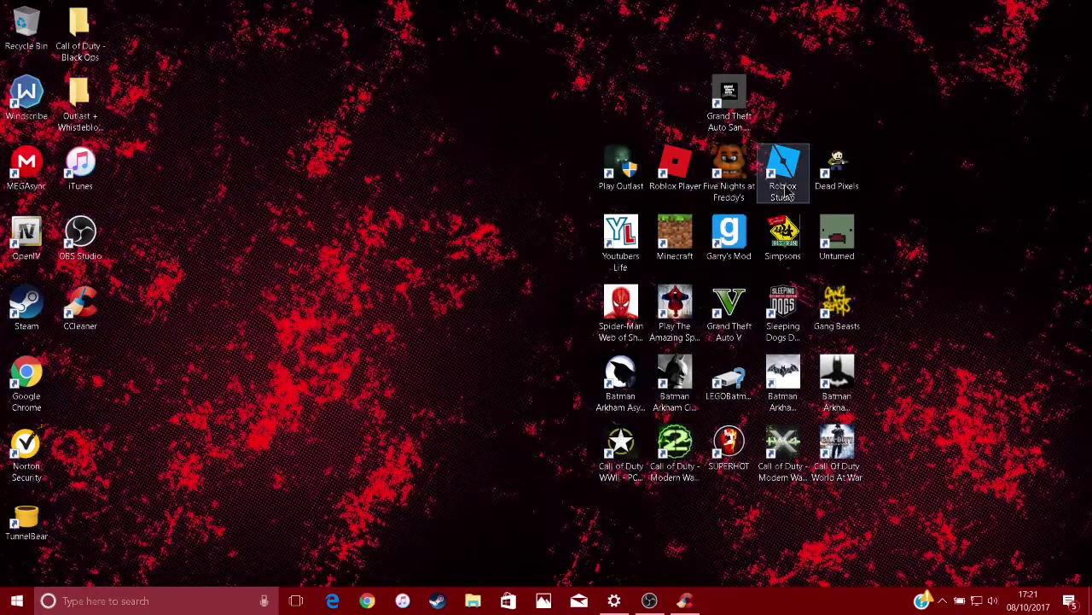
{"action": "left_click_drag", "start_coordinate": [527, 5], "coordinate": [919, 586]}
{"action": "left_click_drag", "start_coordinate": [527, 2], "coordinate": [944, 587]}
{"action": "left_click", "coordinate": [268, 28]}
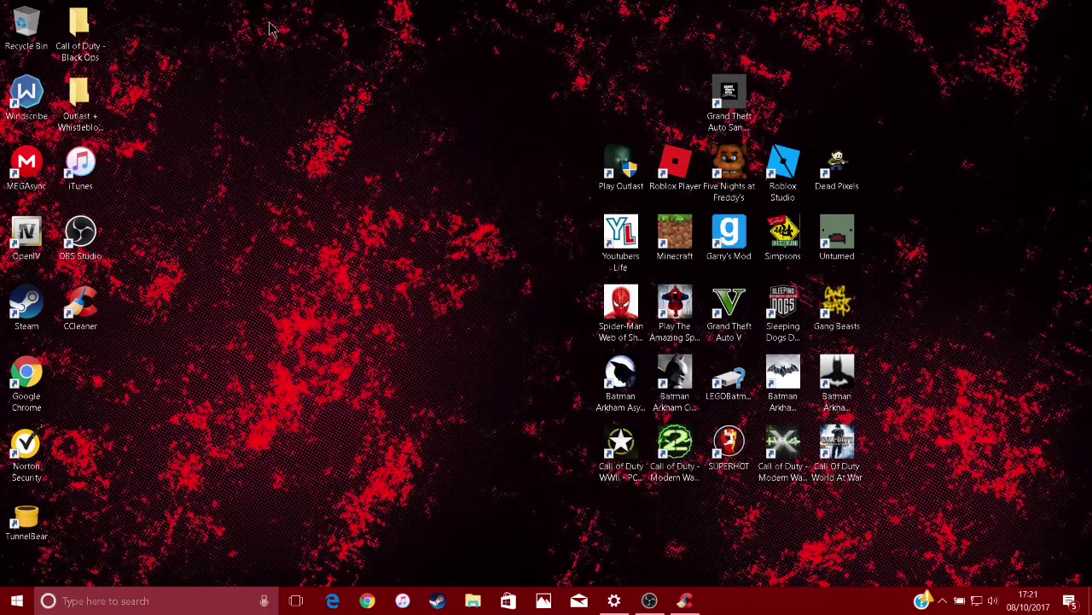